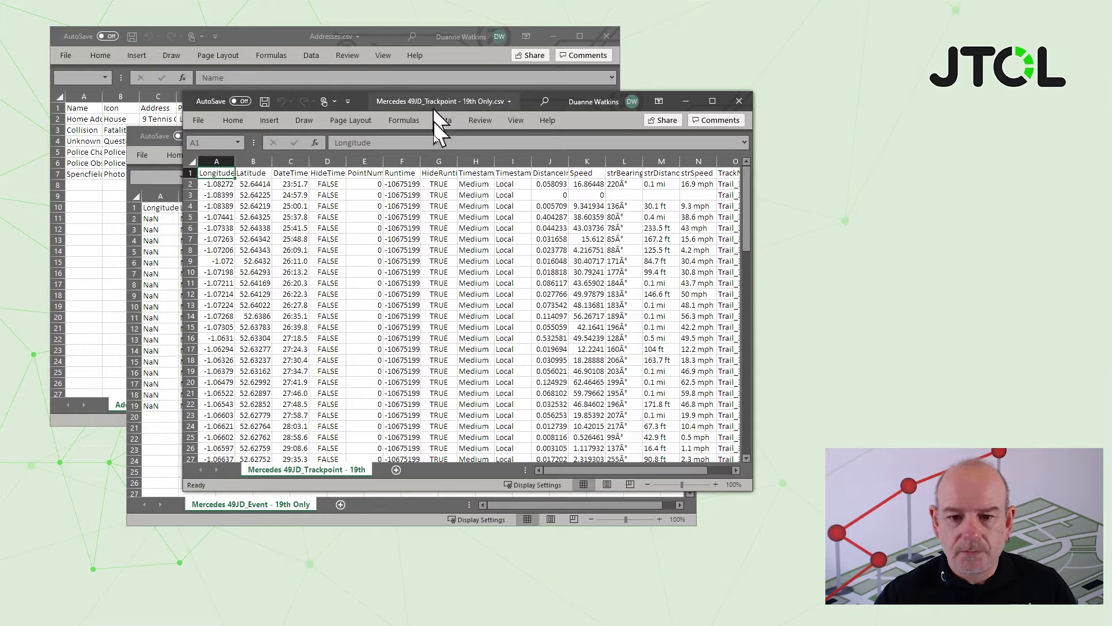
# - Examine the coordinate, DateTime and strSpeed columns of the Mercedes 49JD trackpoint CSV, widening its window to show all columns
pyautogui.click(225, 161)
pyautogui.moveTo(225, 160); pyautogui.dragTo(253, 152)
pyautogui.doubleClick(309, 161)
pyautogui.click(293, 184)
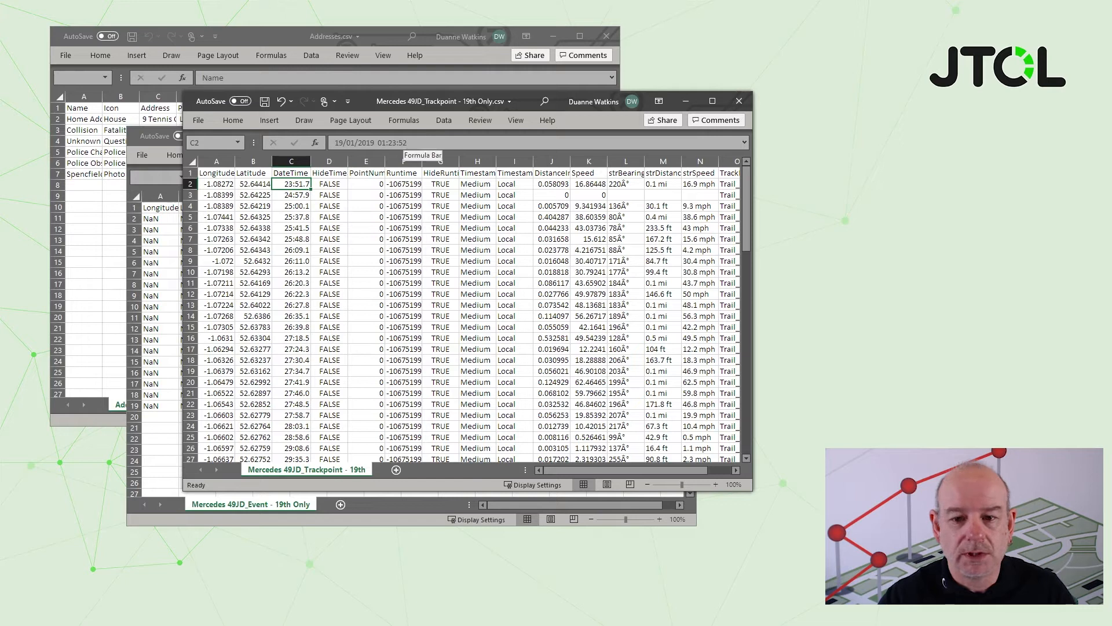
pyautogui.moveTo(752, 182); pyautogui.dragTo(913, 188)
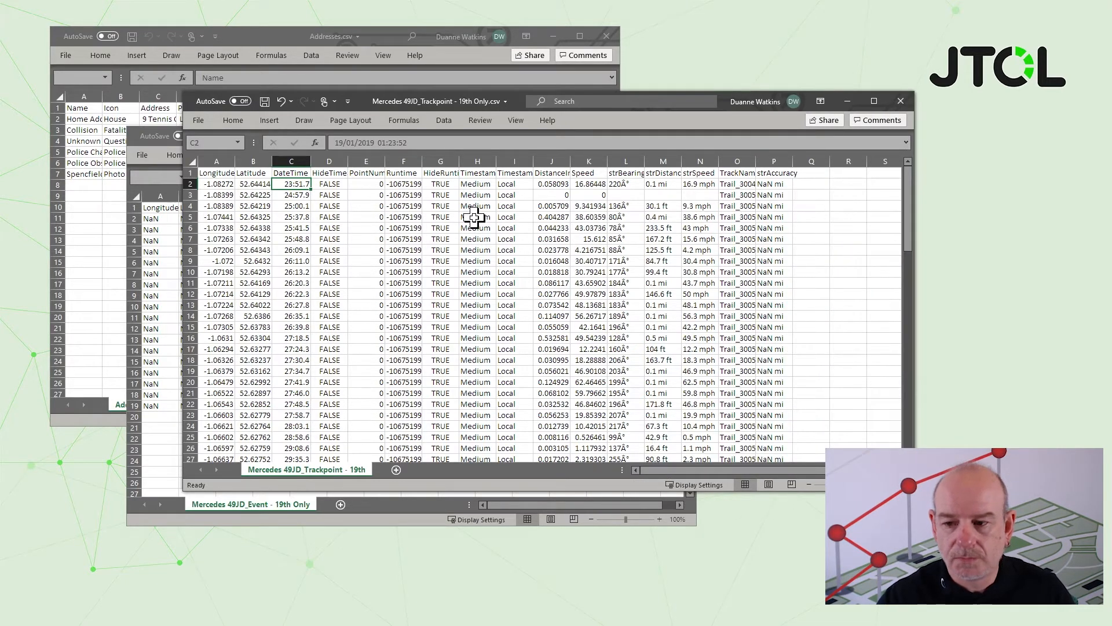
pyautogui.click(707, 161)
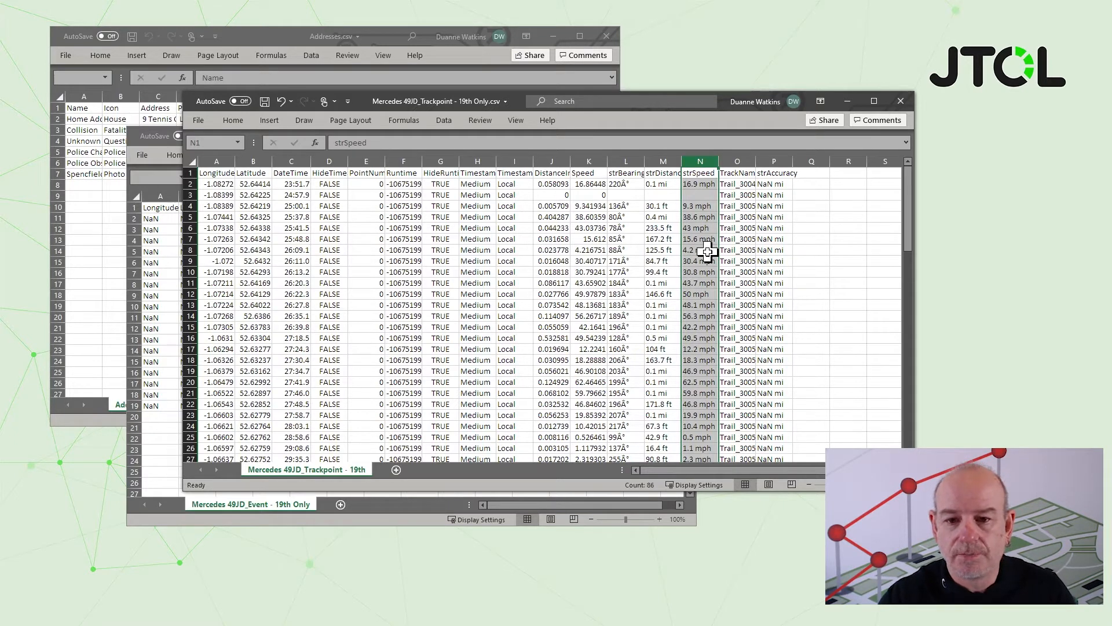
# - Bring the Mercedes 49JD event CSV into clear view, widen its window and examine the Longitude and Latitude columns
pyautogui.moveTo(419, 99); pyautogui.dragTo(501, 197)
pyautogui.moveTo(381, 136); pyautogui.dragTo(363, 71)
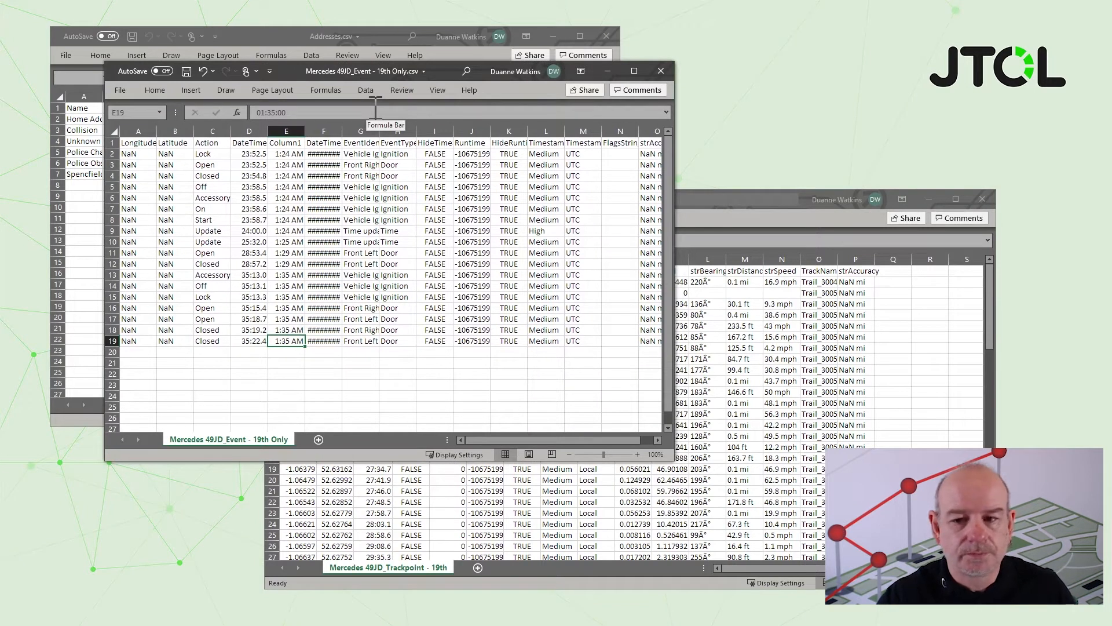
pyautogui.moveTo(675, 117); pyautogui.dragTo(870, 130)
pyautogui.click(145, 130)
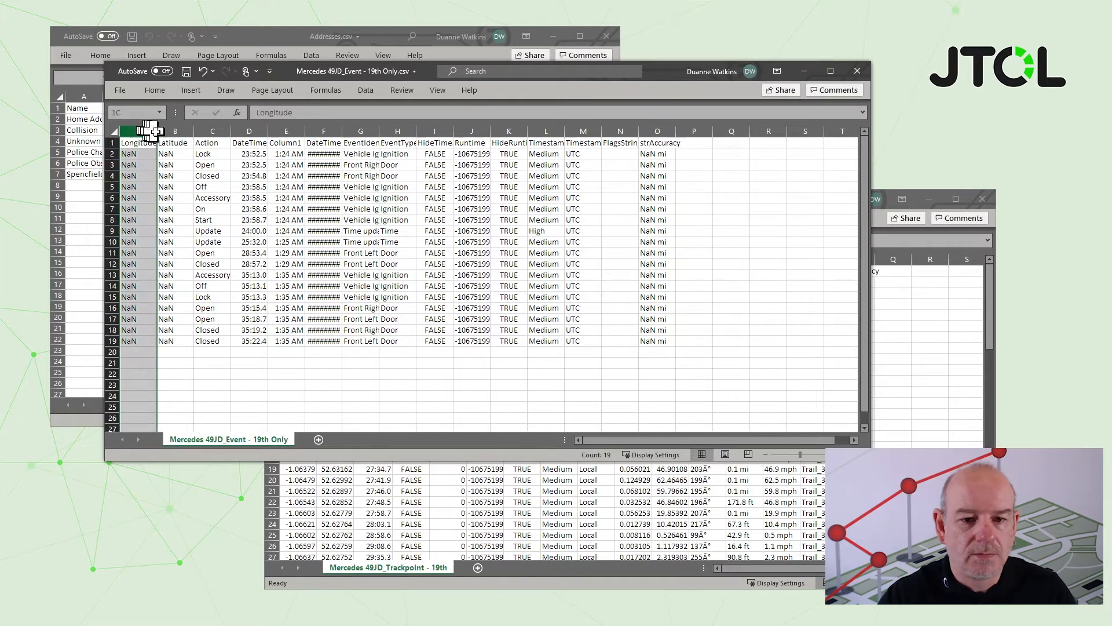
pyautogui.moveTo(147, 130); pyautogui.dragTo(170, 129)
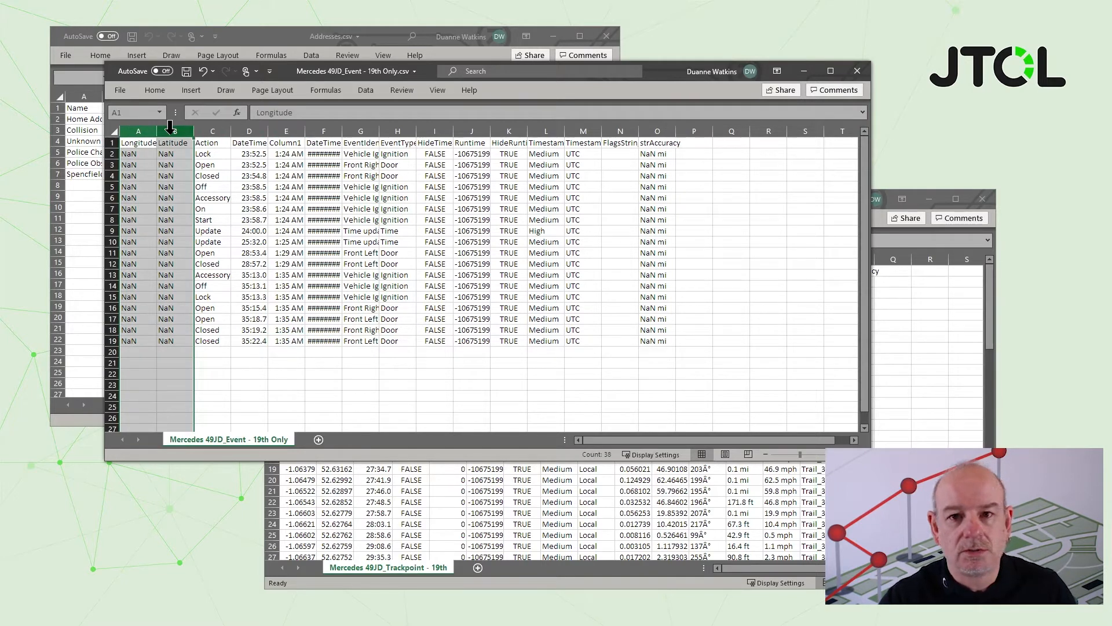
# - Widen the offset DateTime and EventIdentifier columns in the event CSV and examine their entries
pyautogui.doubleClick(342, 131)
pyautogui.click(362, 154)
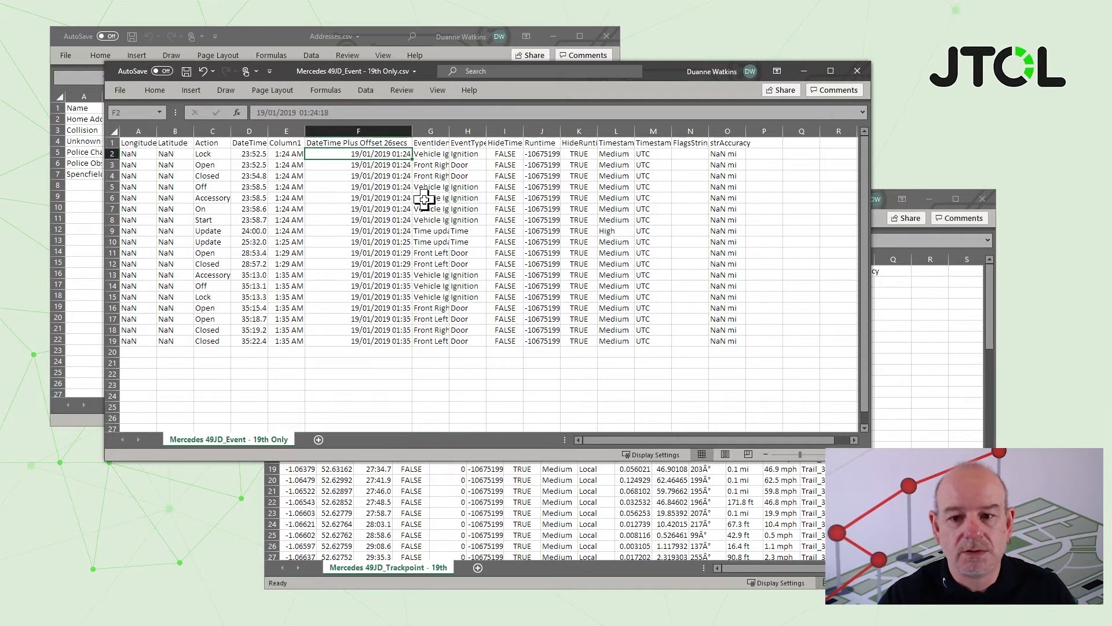
pyautogui.moveTo(449, 131); pyautogui.dragTo(560, 131)
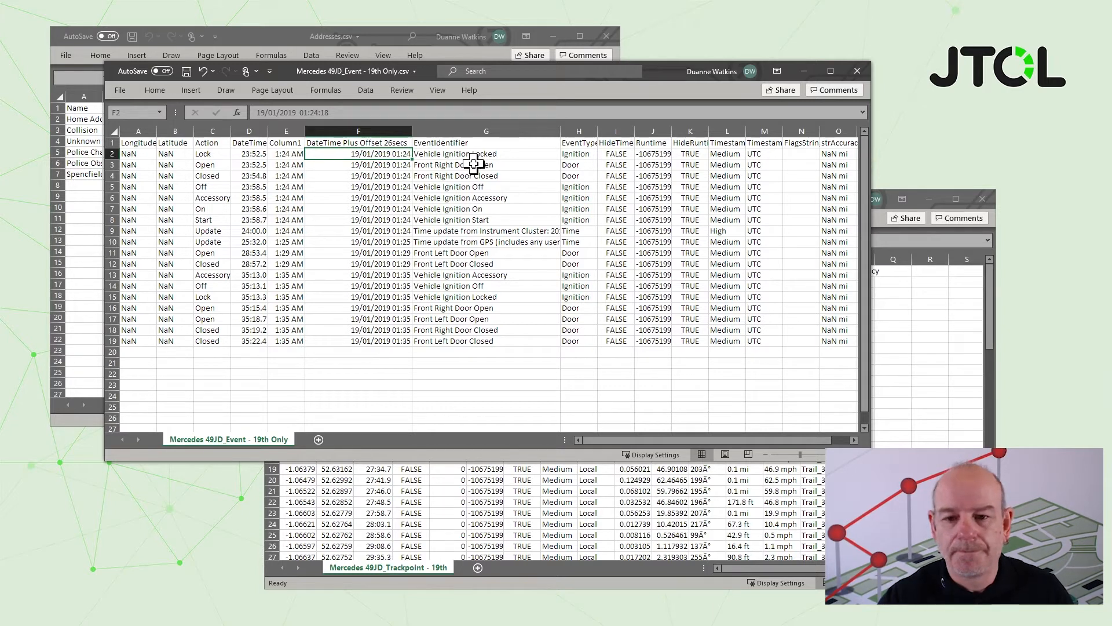
pyautogui.click(493, 125)
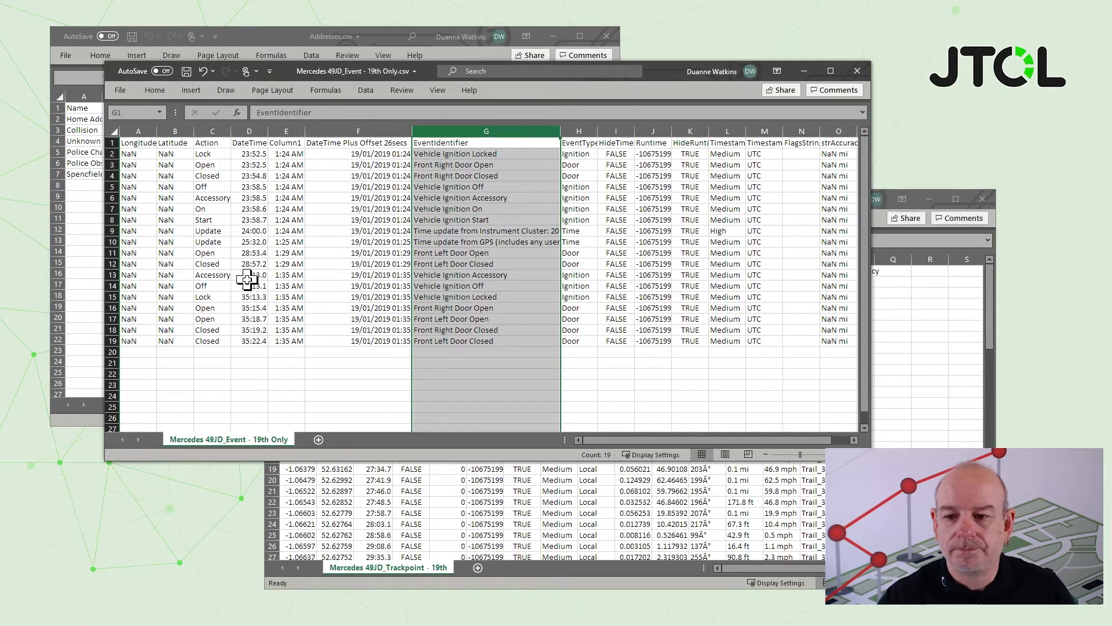
# - Fit the Name column in Addresses.csv to its contents, review the location records and close the workbook
pyautogui.click(270, 36)
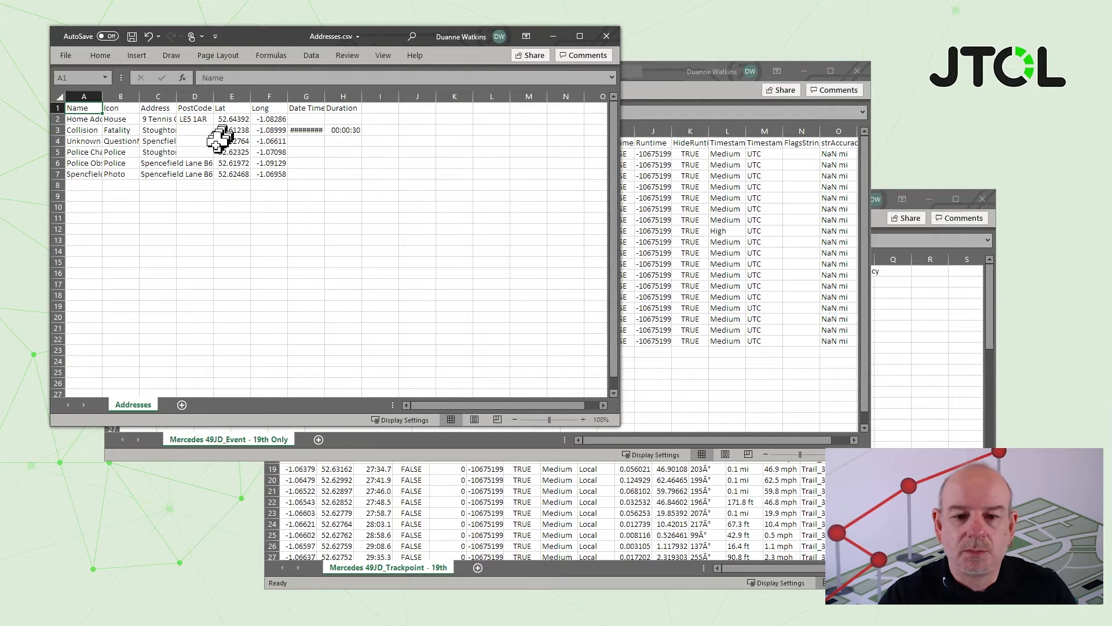
pyautogui.doubleClick(102, 96)
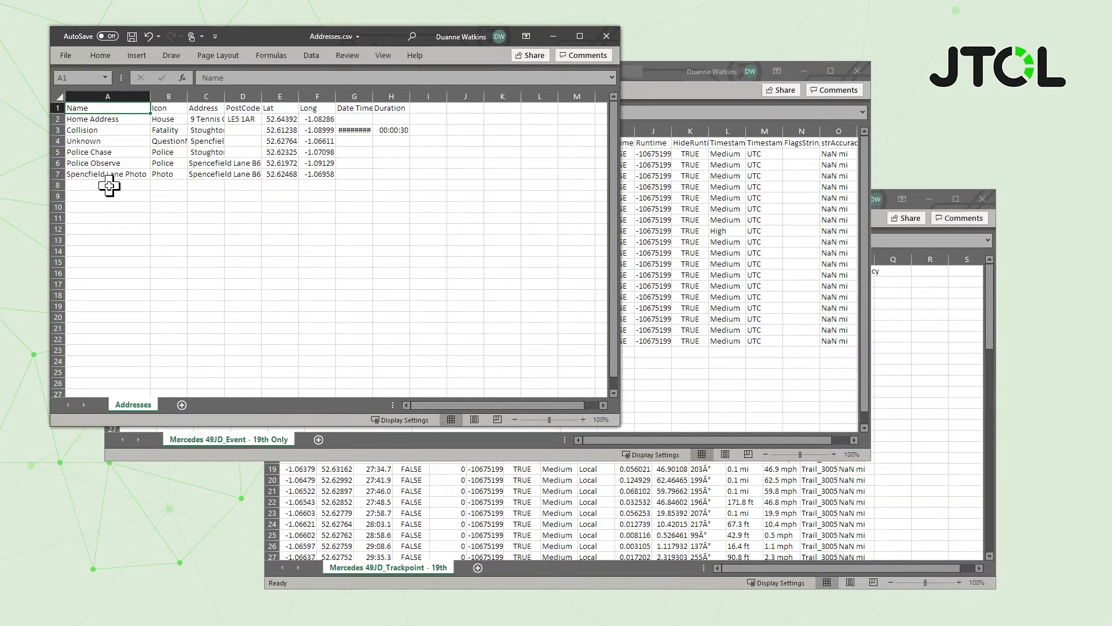
pyautogui.click(607, 36)
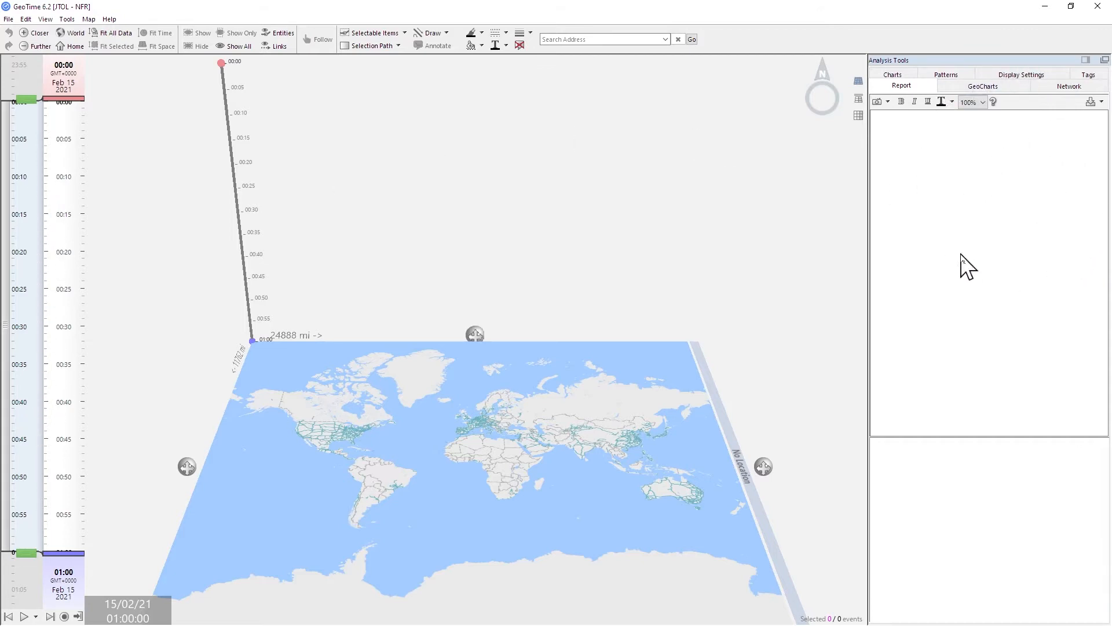
# - In GeoTime, display the split timeline and map view, and finish with the flat map-only view
pyautogui.moveTo(852, 112)
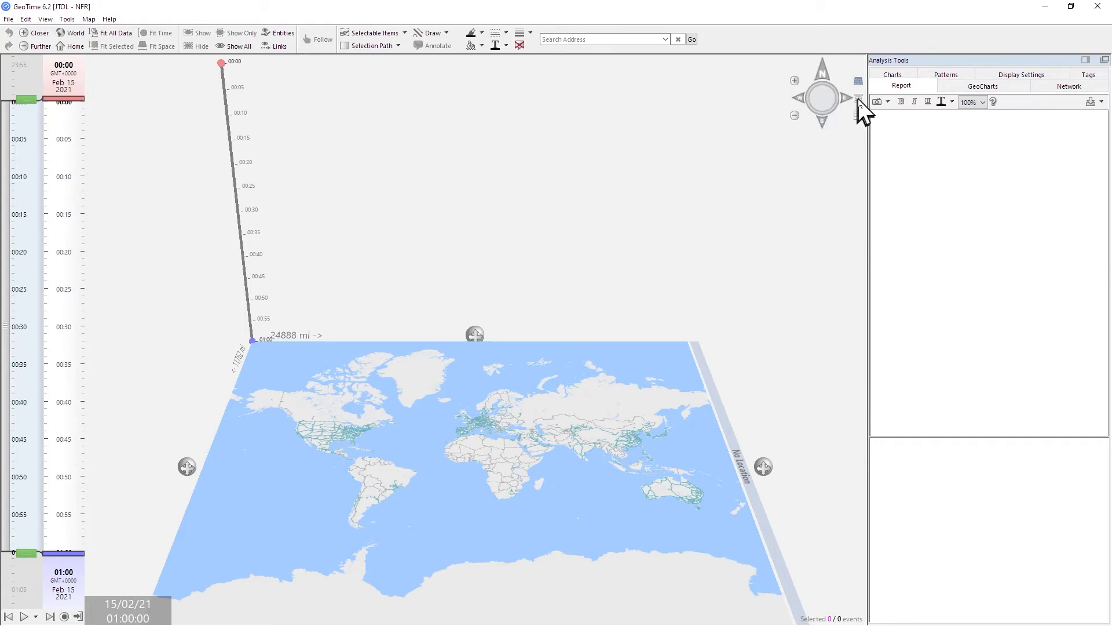
pyautogui.click(858, 115)
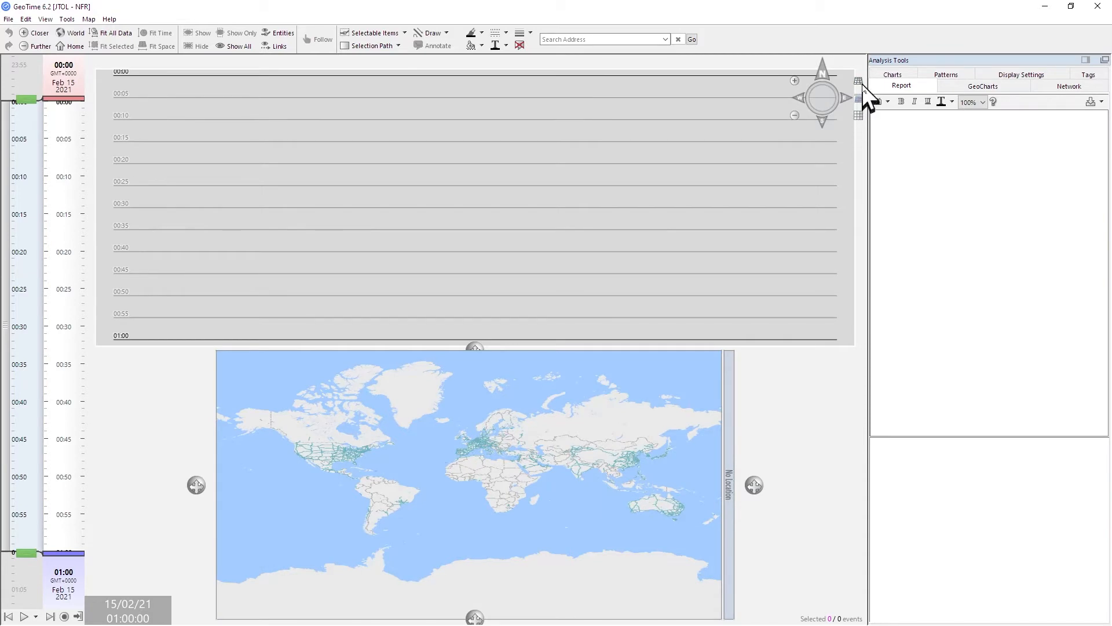
pyautogui.click(859, 116)
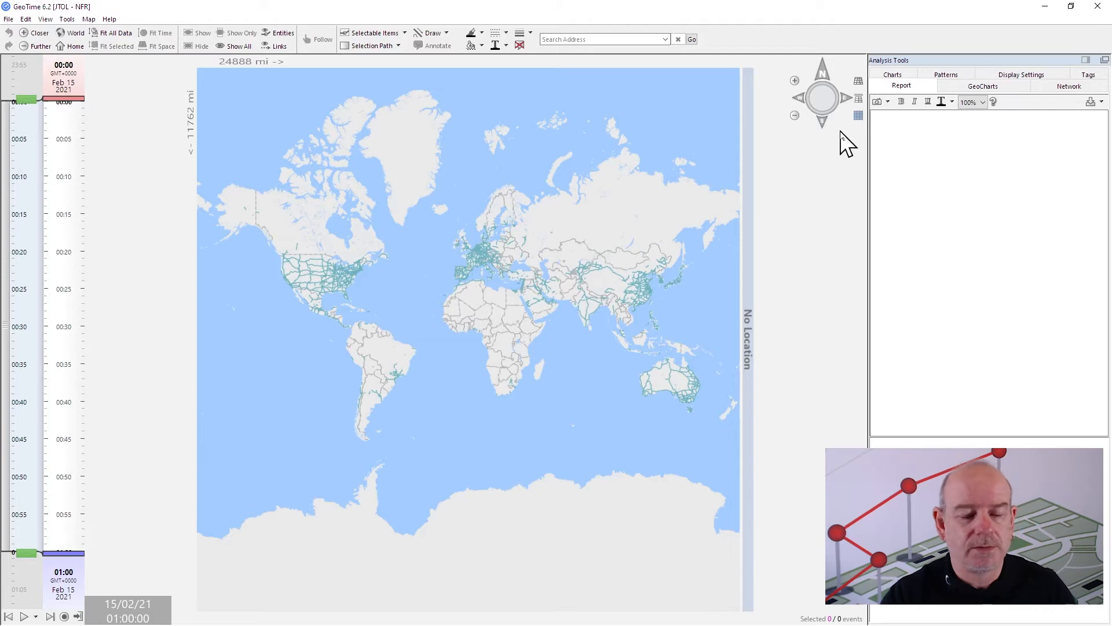
# - Start a map features import using the Addresses.csv file
pyautogui.click(8, 20)
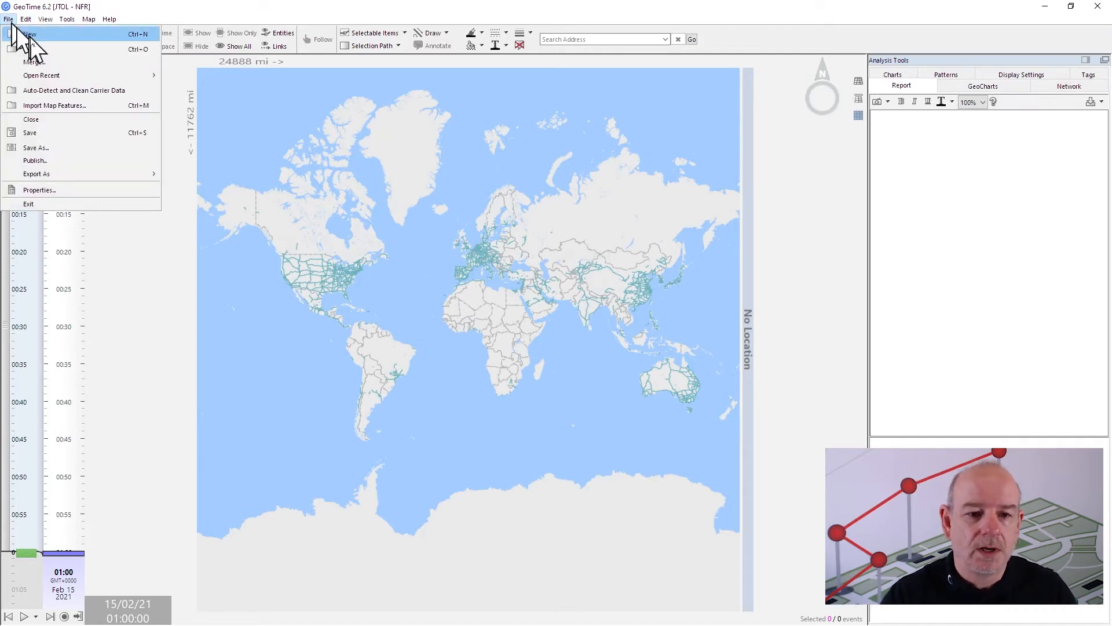
pyautogui.click(63, 106)
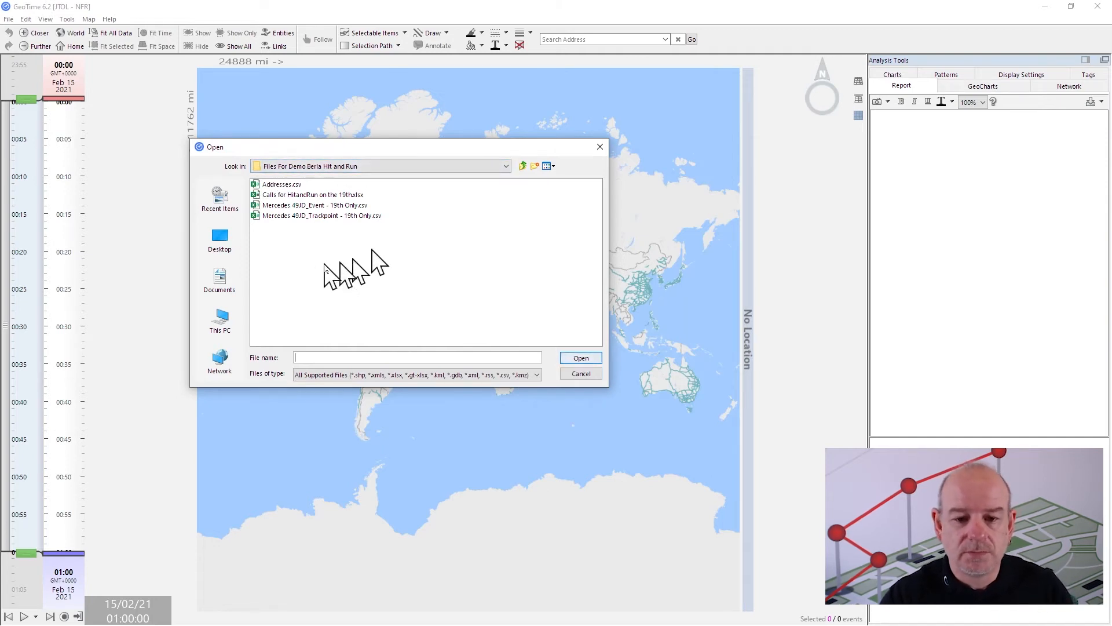
pyautogui.click(282, 185)
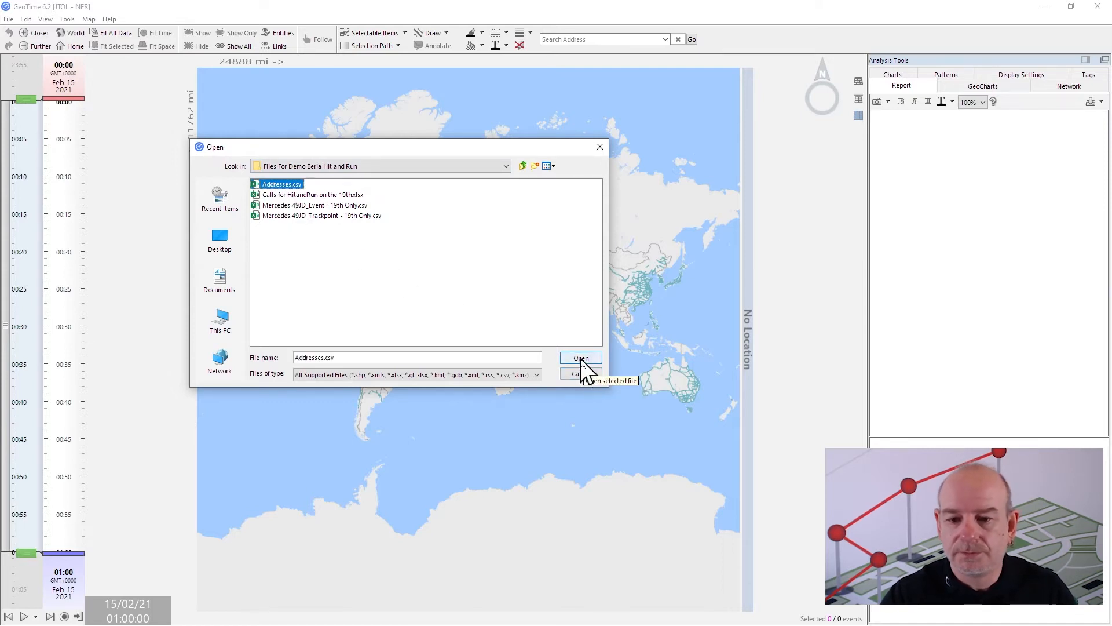
pyautogui.click(581, 358)
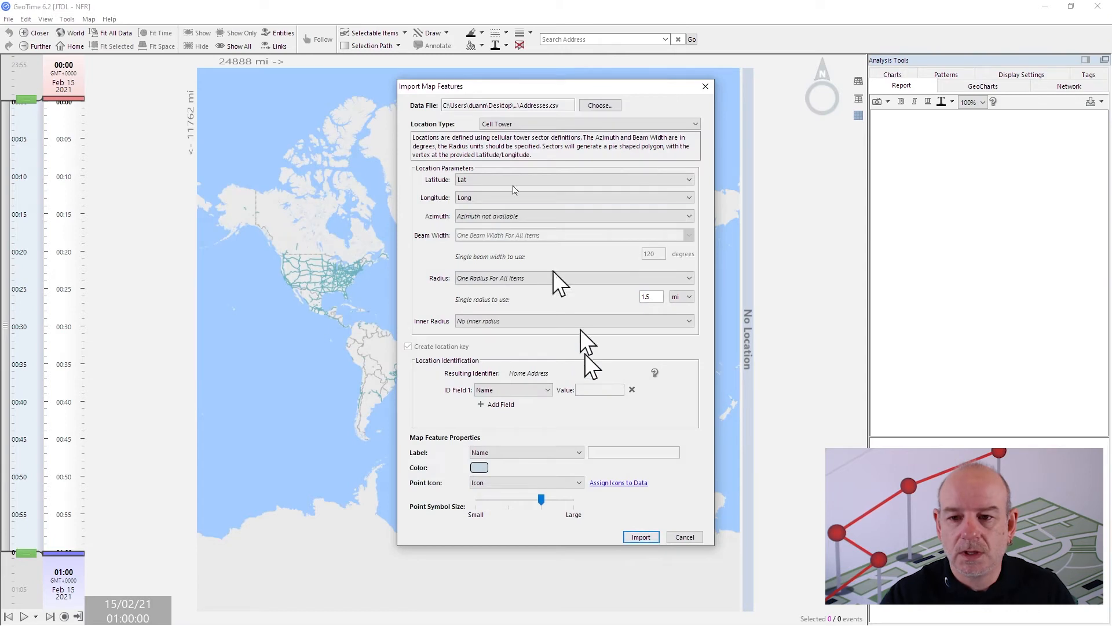
# - Set the import's location type to Latitude and Longitude, keeping the Lat field as the latitude source
pyautogui.click(514, 124)
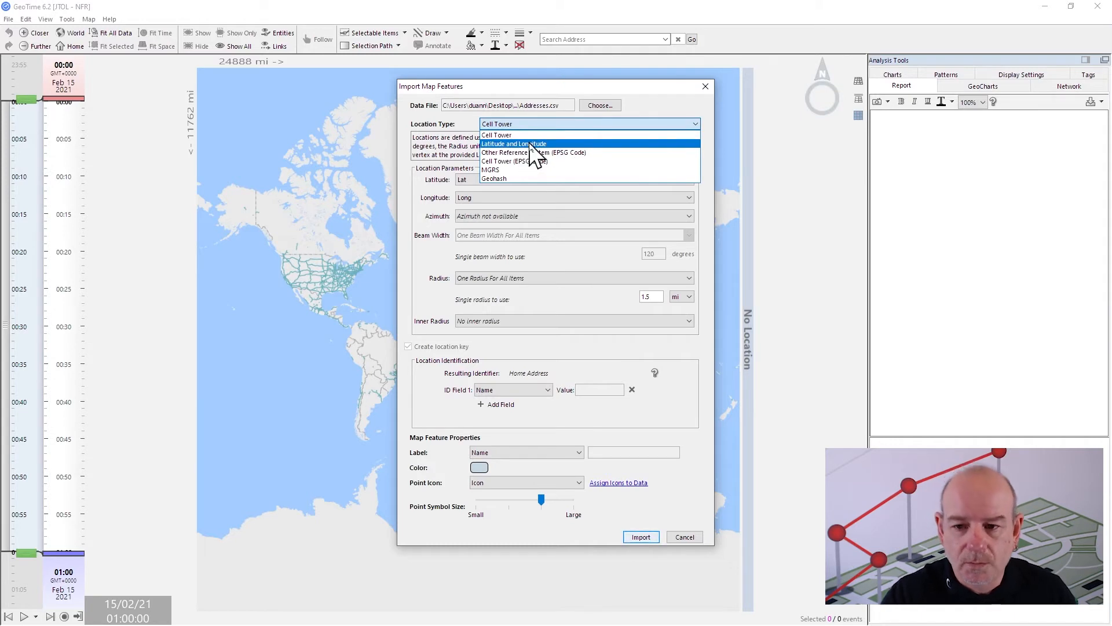
pyautogui.click(534, 145)
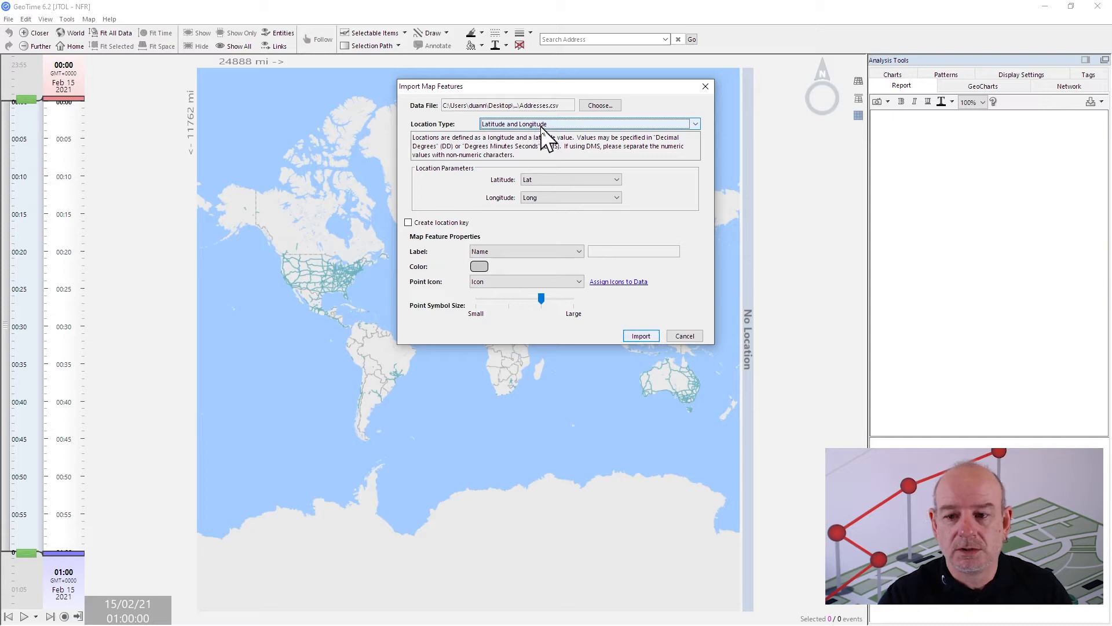
pyautogui.click(695, 124)
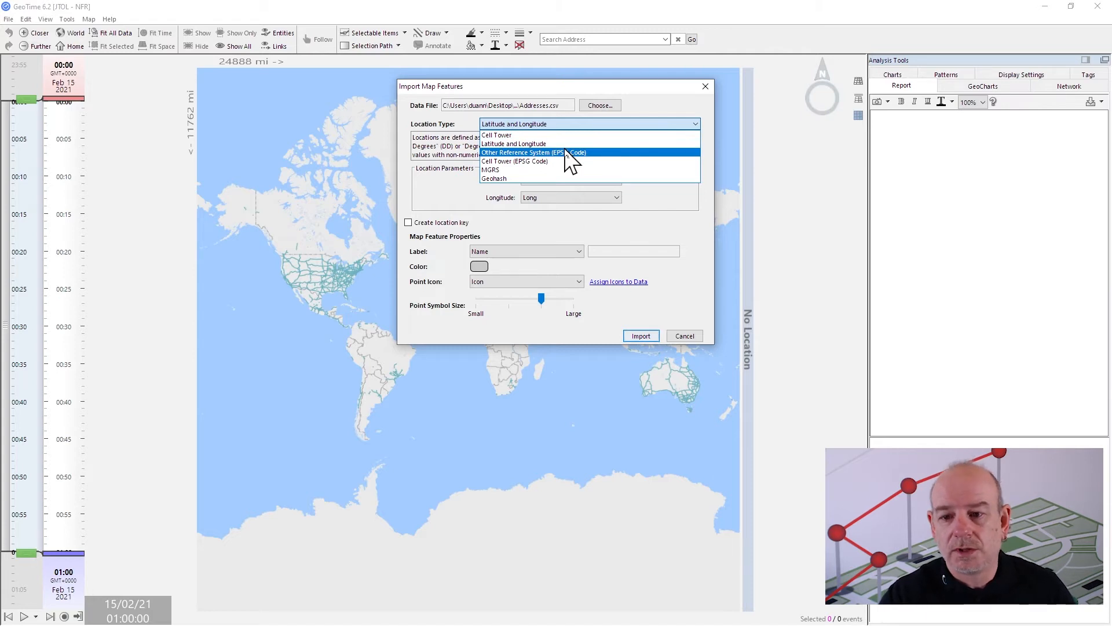
pyautogui.click(657, 109)
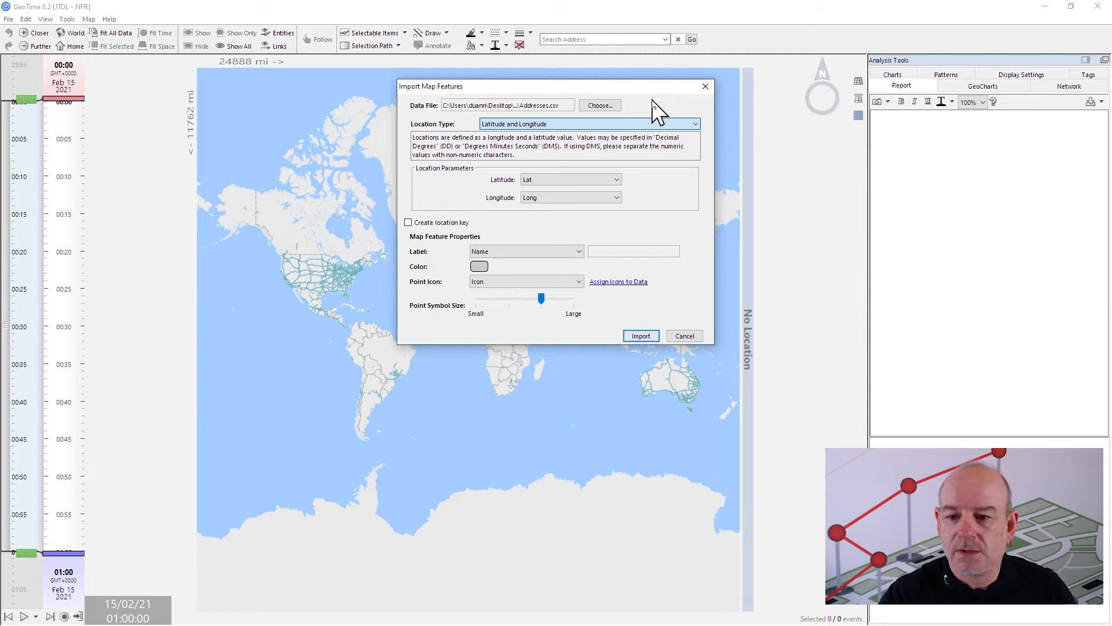
pyautogui.click(617, 182)
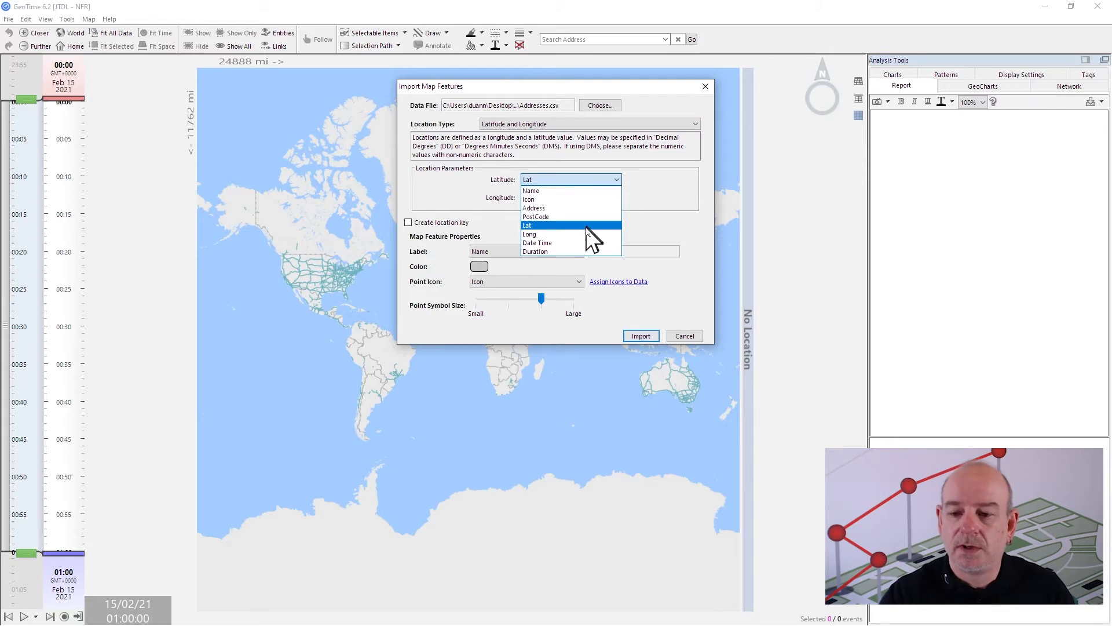
pyautogui.click(643, 187)
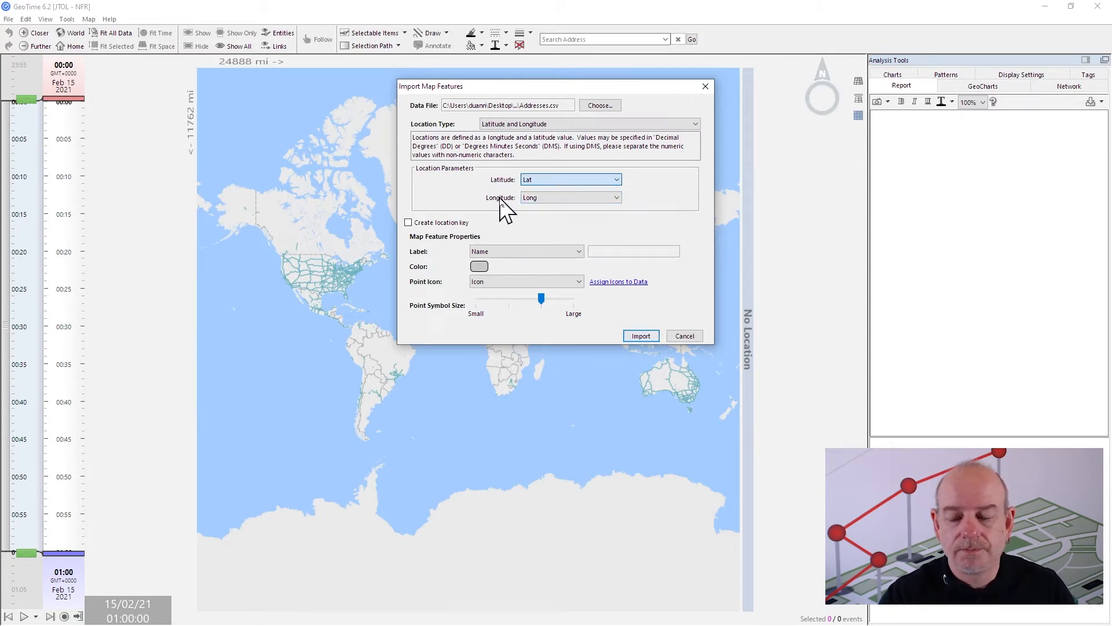
# - Label the map features by Name, colour them turquoise and take the point icons from the Icon field
pyautogui.click(524, 253)
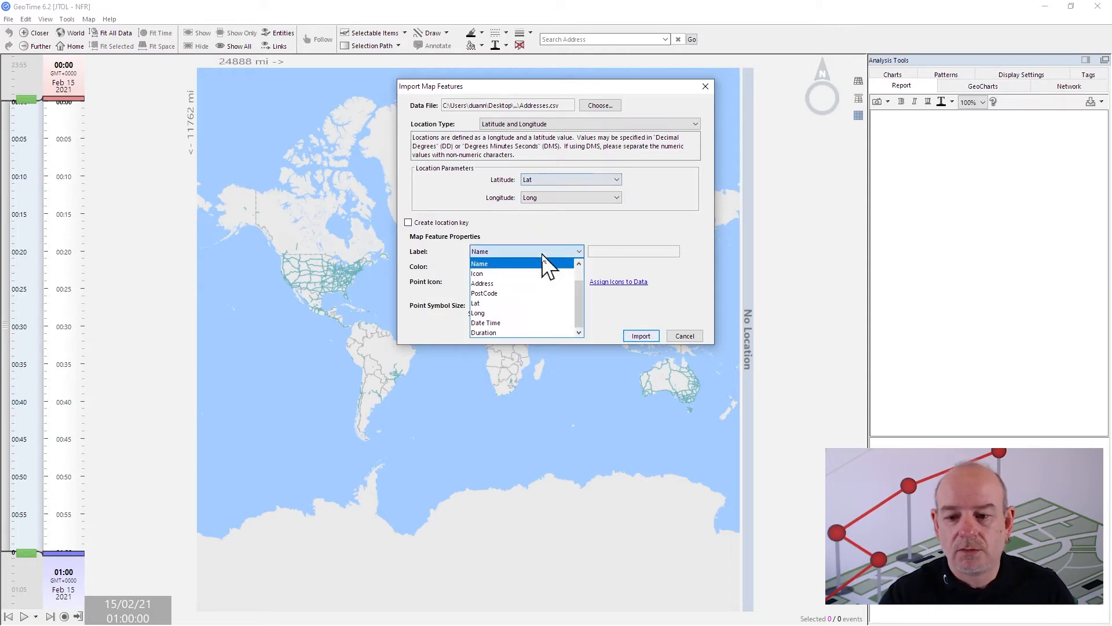
pyautogui.click(491, 264)
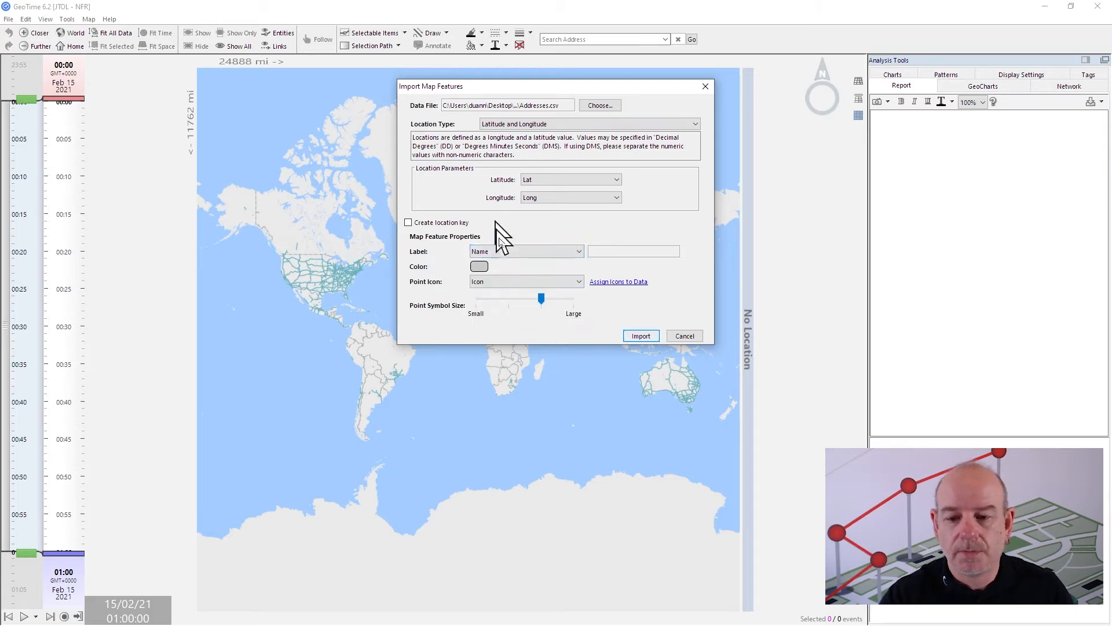
pyautogui.click(480, 266)
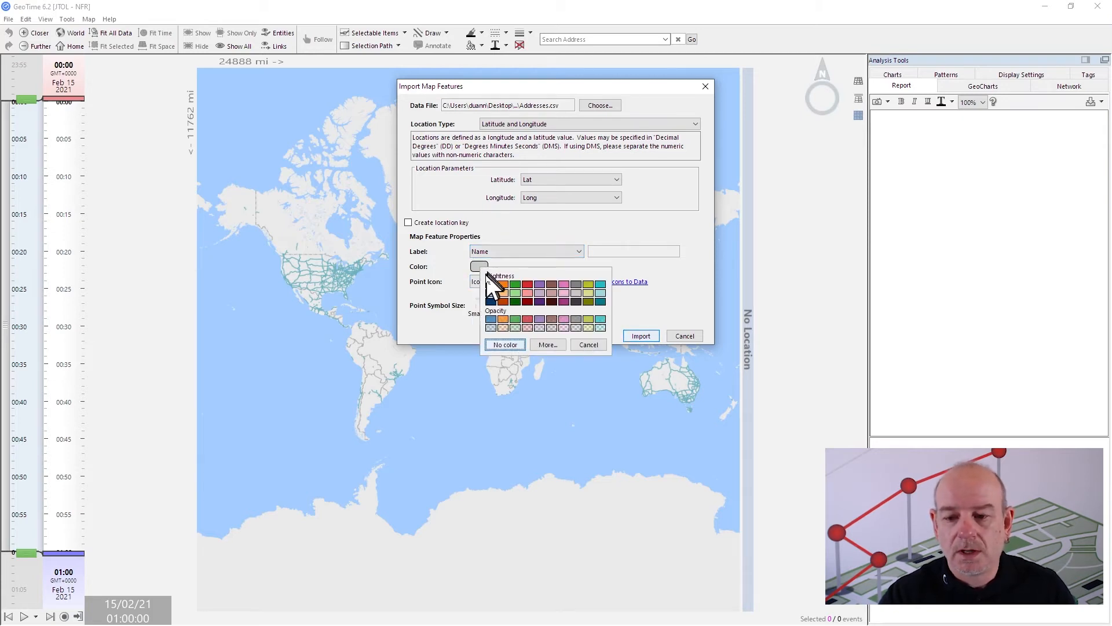
pyautogui.click(597, 284)
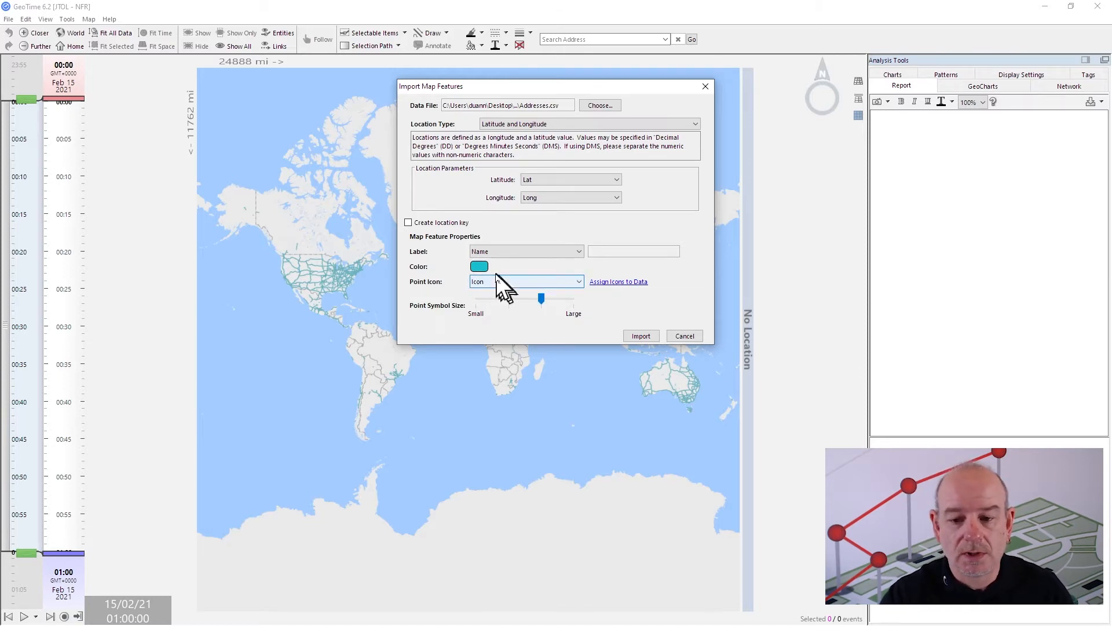
pyautogui.click(578, 283)
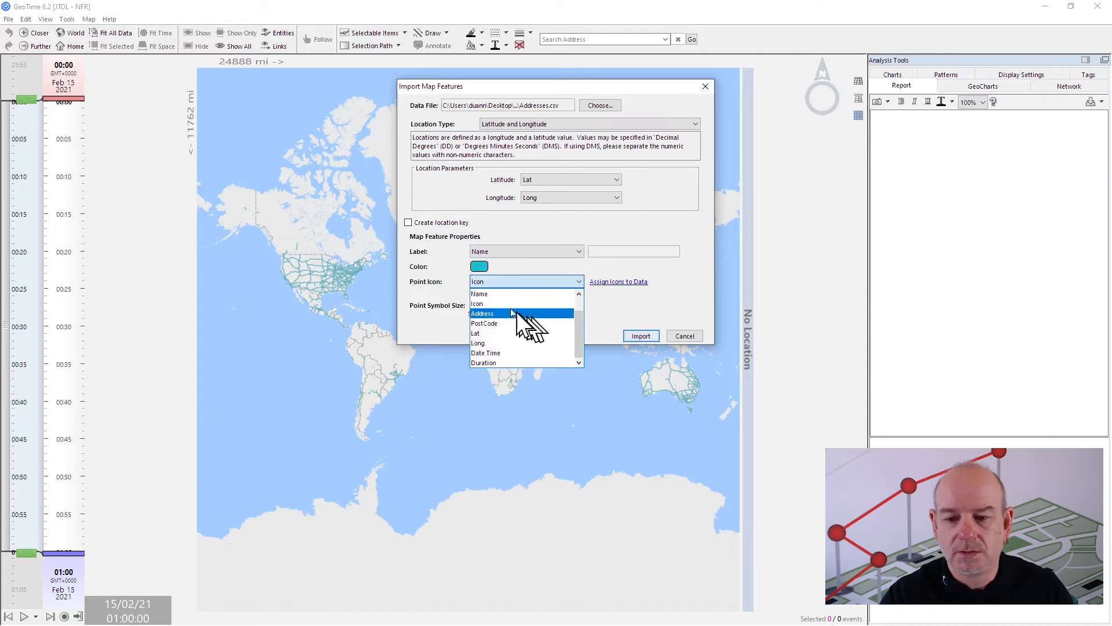
pyautogui.click(489, 305)
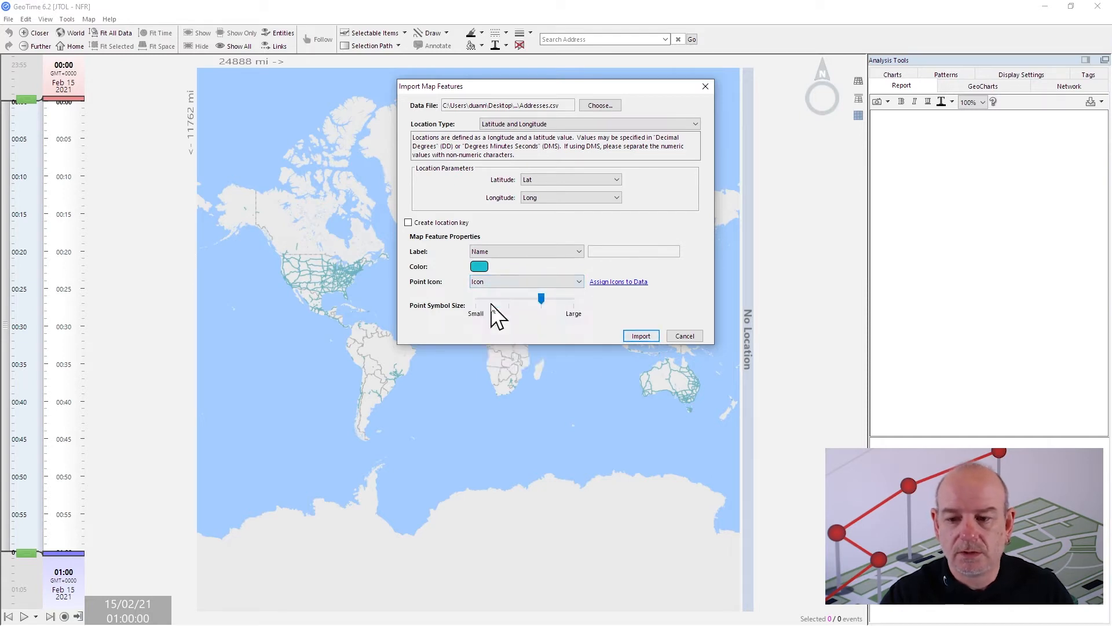
# - Open the icon assignments for the Icon field's data and give the House value a grey house icon
pyautogui.click(621, 283)
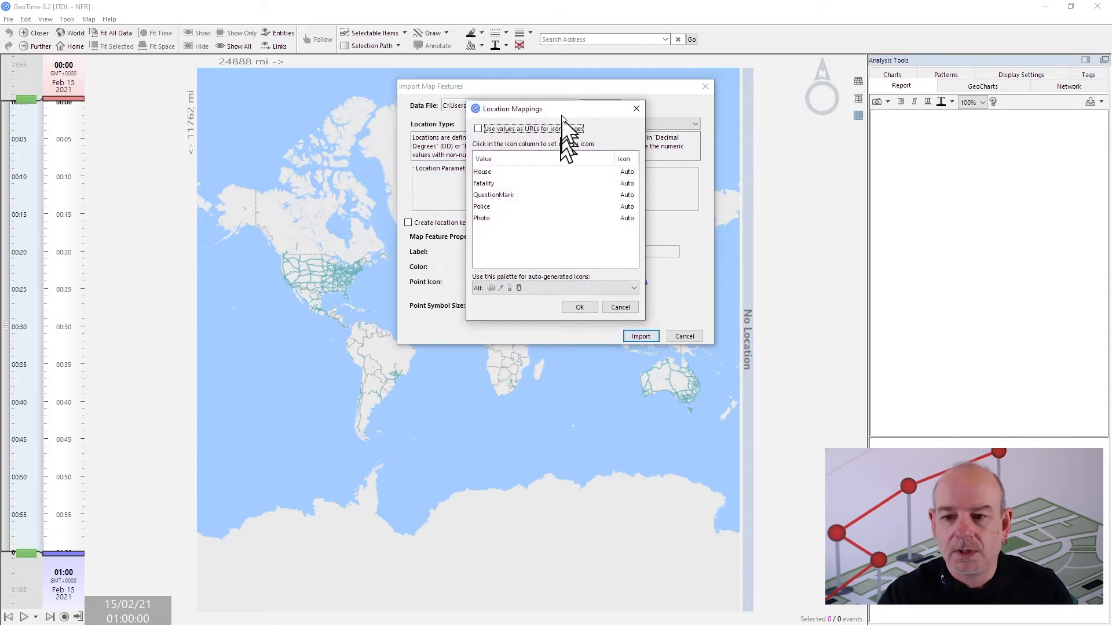
pyautogui.moveTo(559, 110); pyautogui.dragTo(521, 104)
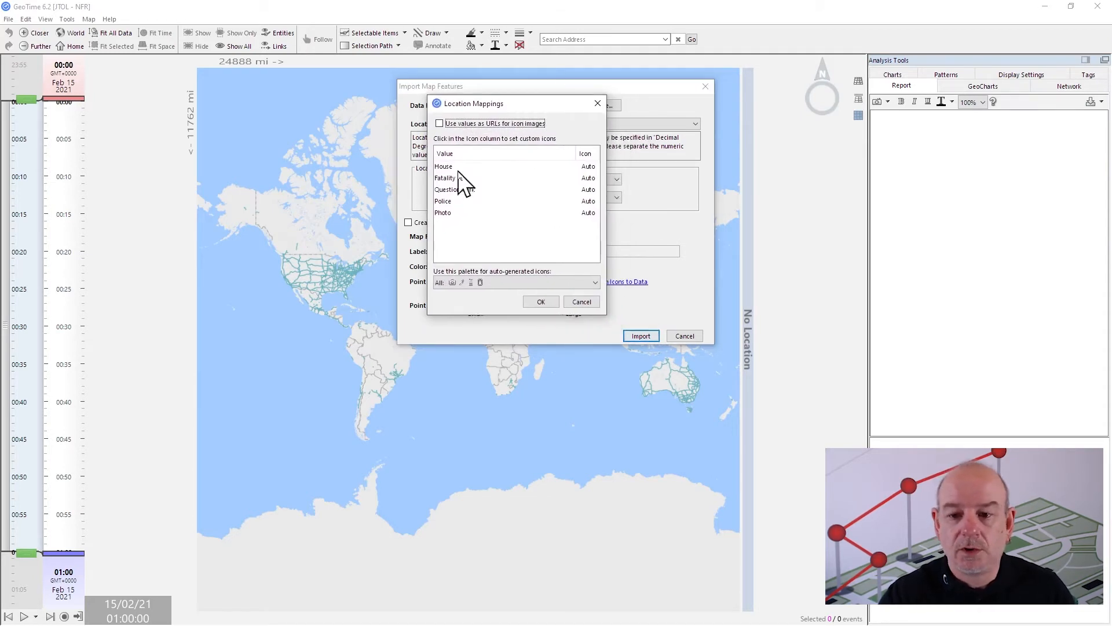
pyautogui.click(589, 167)
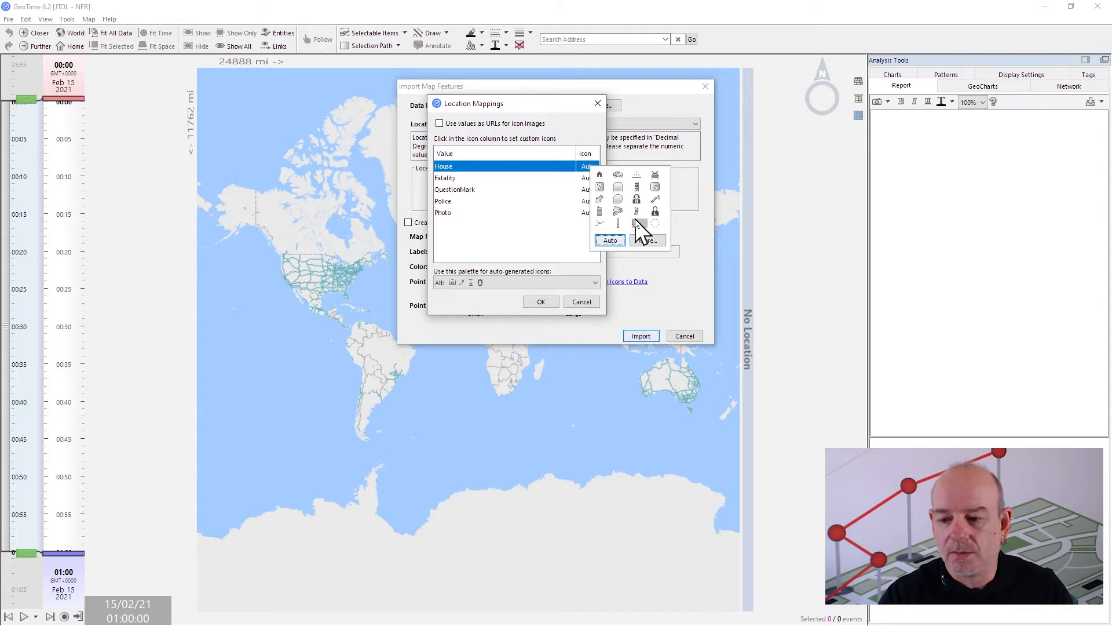
pyautogui.click(650, 241)
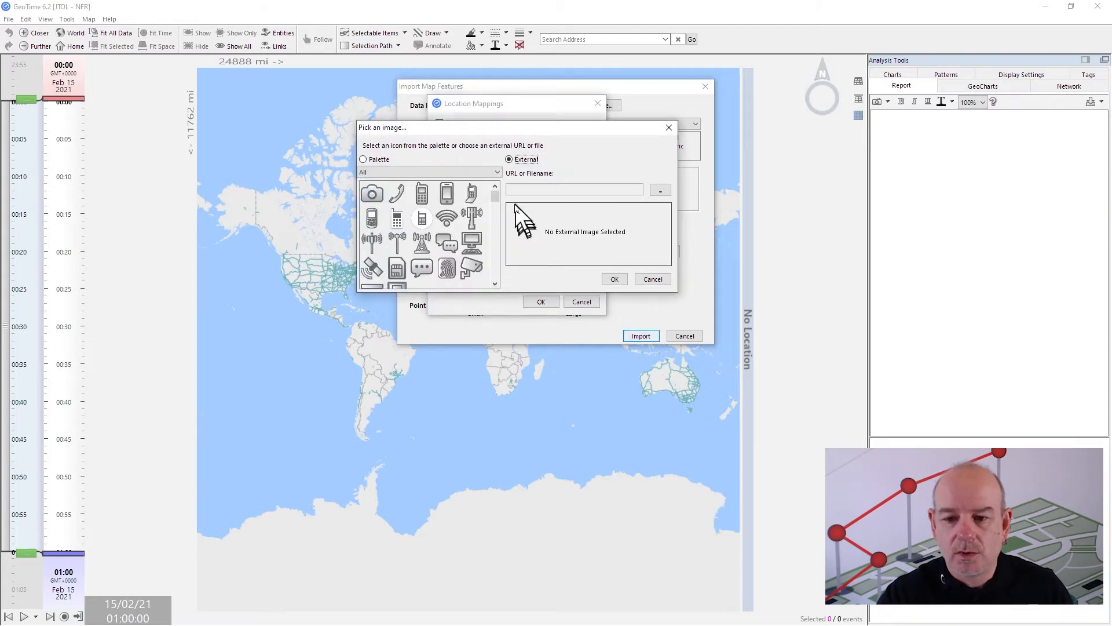
pyautogui.moveTo(496, 197); pyautogui.dragTo(495, 210)
pyautogui.click(447, 232)
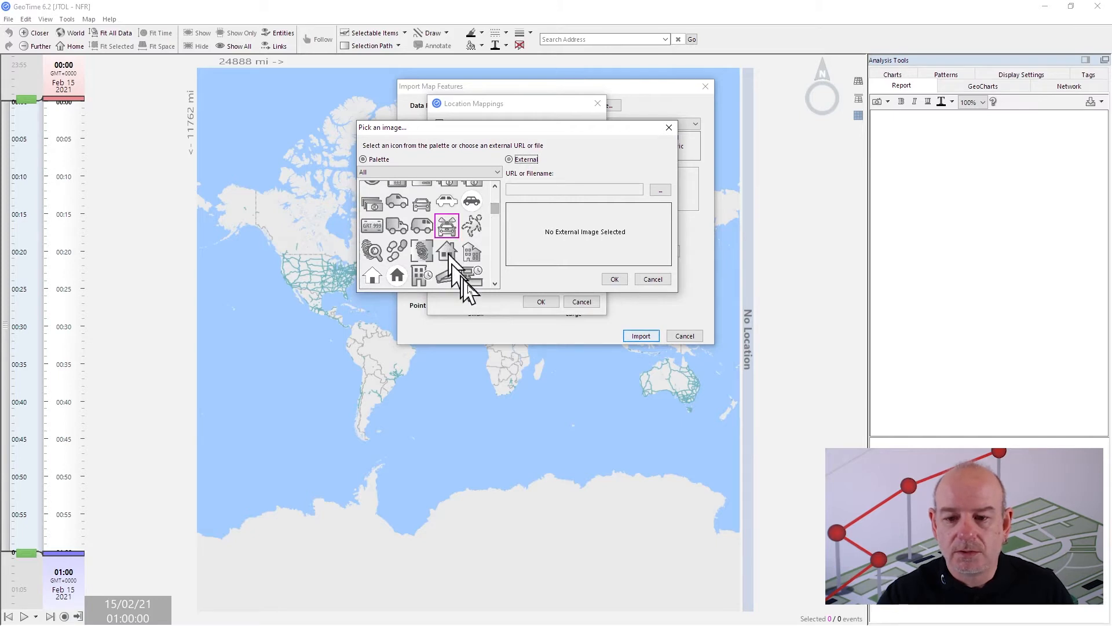
pyautogui.click(615, 280)
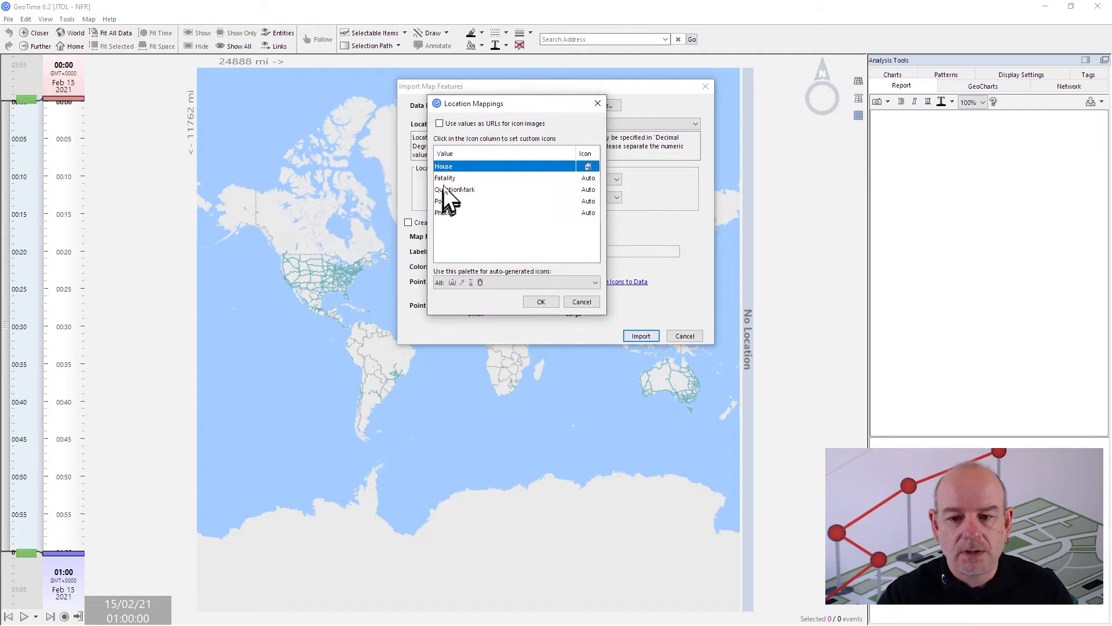
# - Assign the falling figure icon from the palette to the Fatality value
pyautogui.click(588, 178)
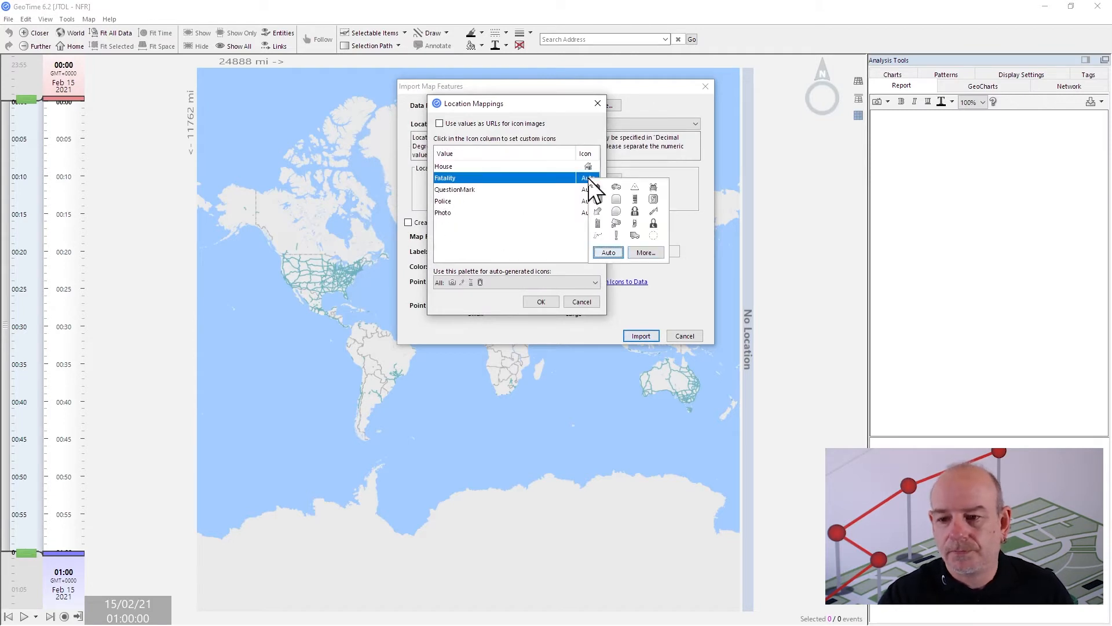
pyautogui.click(644, 253)
pyautogui.scroll(-2, 498, 219)
pyautogui.scroll(-5, 497, 220)
pyautogui.click(476, 205)
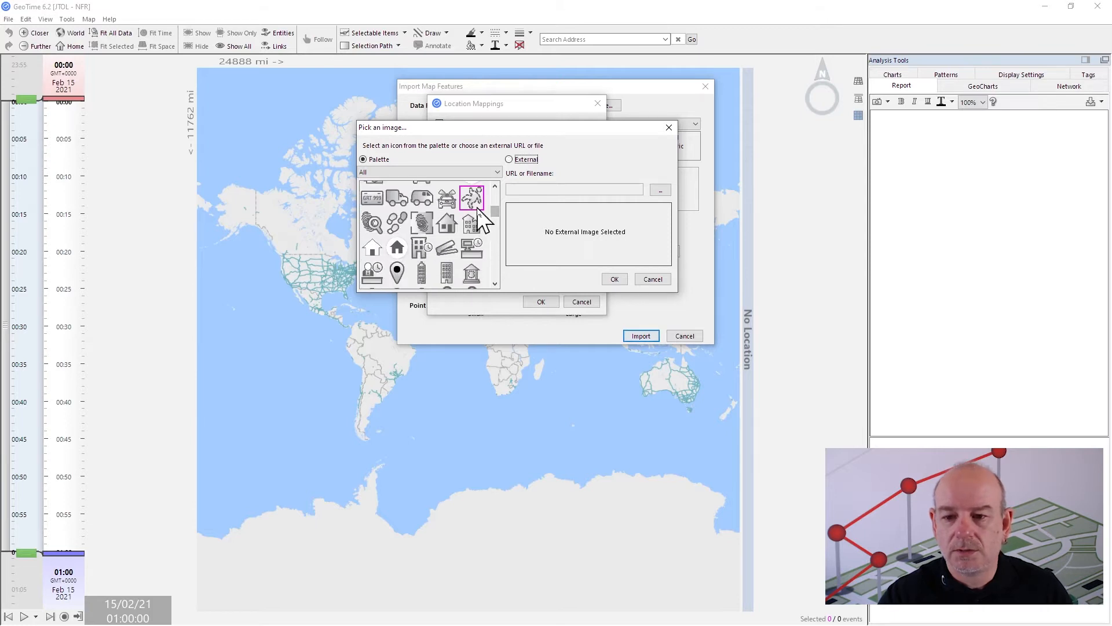
pyautogui.click(616, 280)
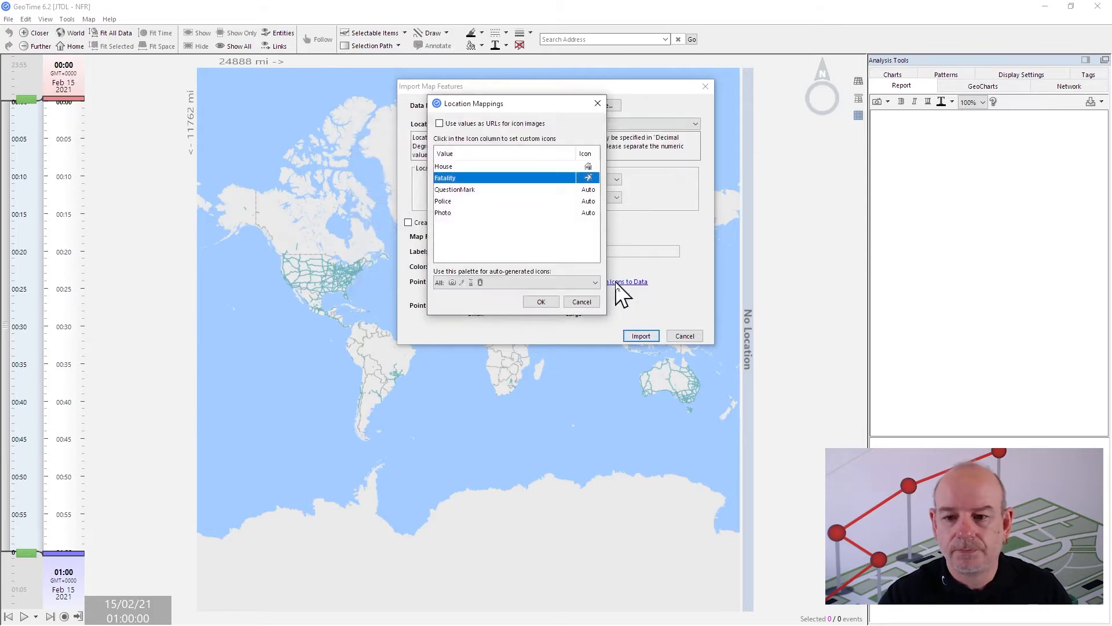
# - Assign the question mark icon from the palette to the QuestionMark value
pyautogui.click(588, 190)
pyautogui.click(646, 265)
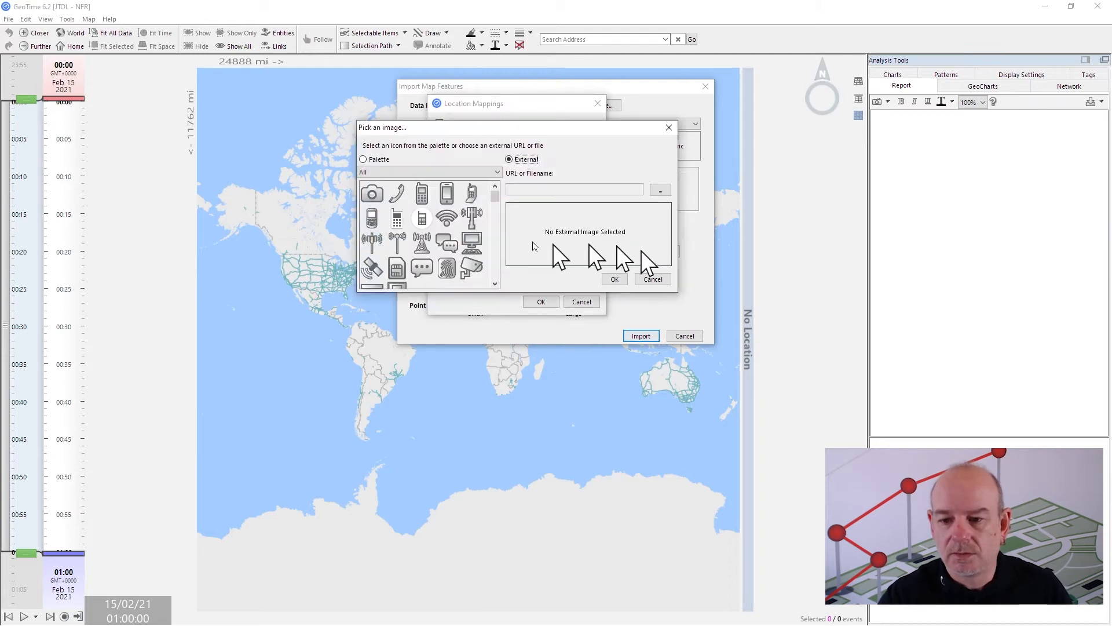
pyautogui.moveTo(496, 201); pyautogui.dragTo(496, 247)
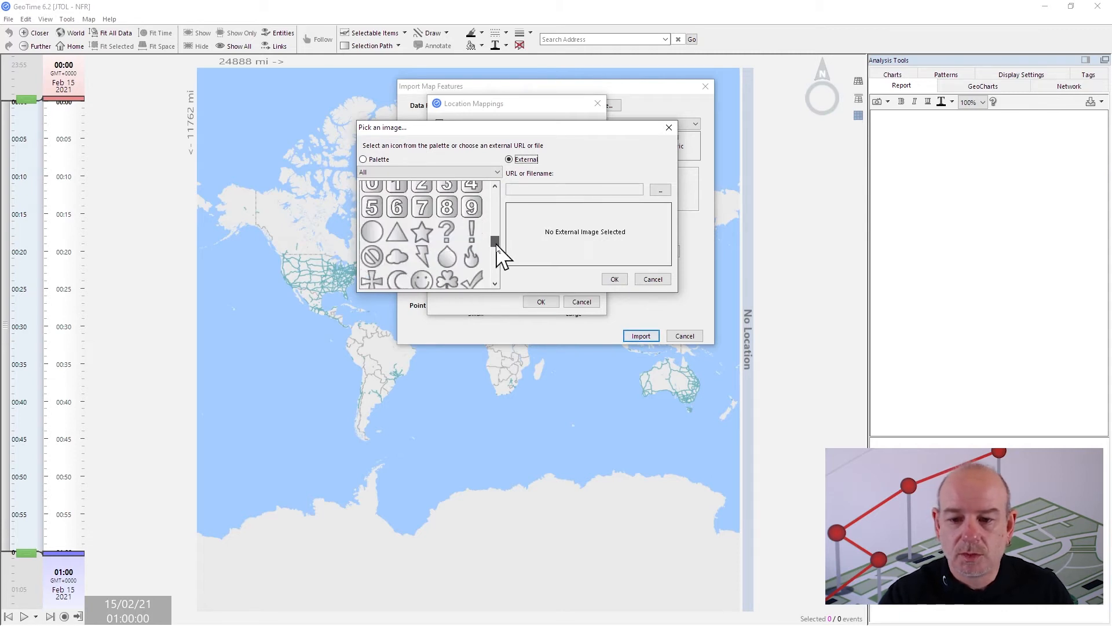
pyautogui.click(447, 240)
pyautogui.click(614, 280)
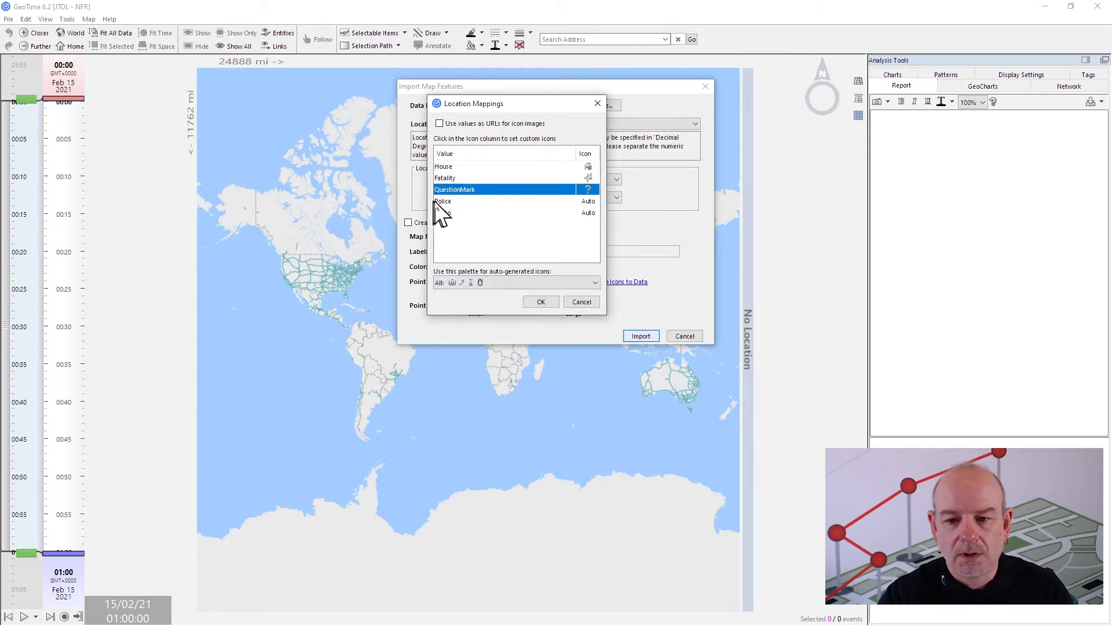
# - Assign the police car icon from the palette to the Police value
pyautogui.click(588, 201)
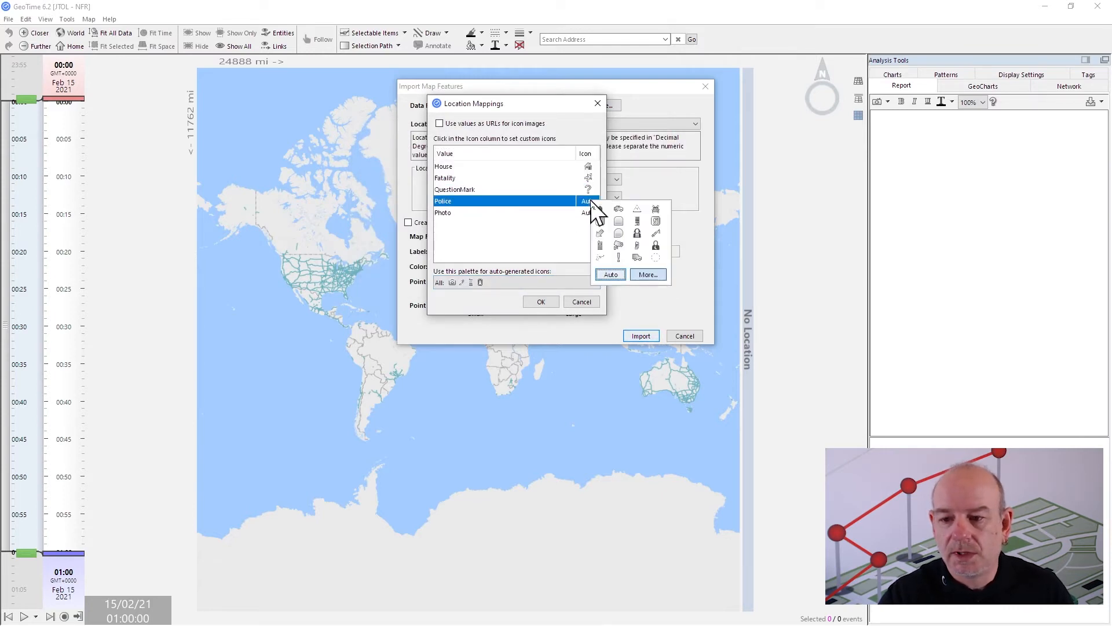
pyautogui.click(648, 275)
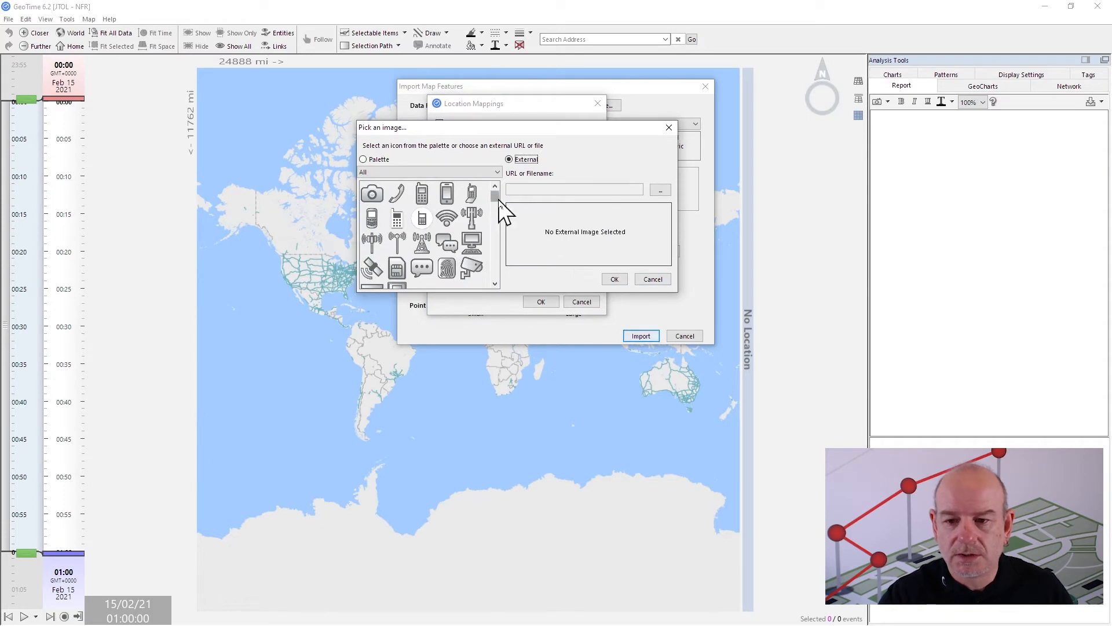
pyautogui.moveTo(496, 198); pyautogui.dragTo(495, 223)
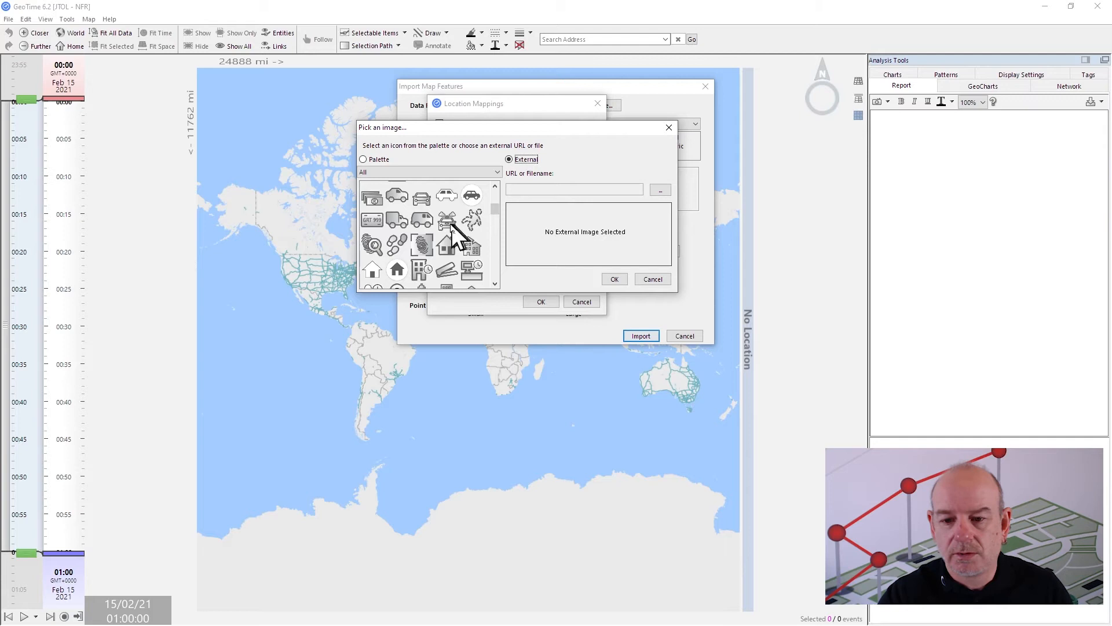
pyautogui.click(615, 279)
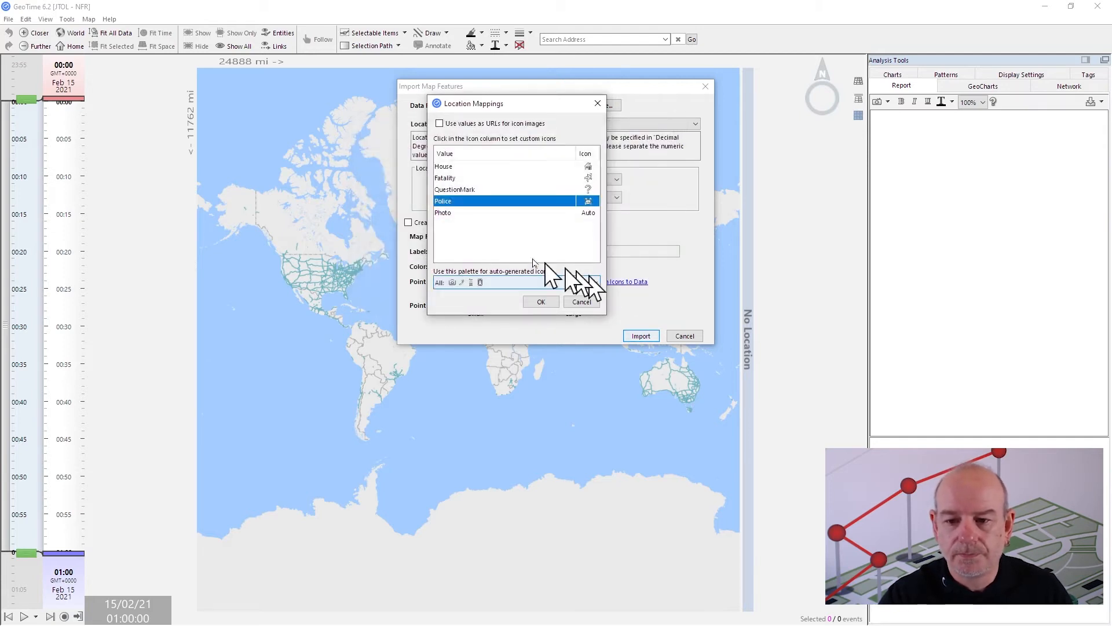
# - Assign the location pin icon to the Photo value, accept the icon mappings and import the addresses as map features
pyautogui.click(589, 213)
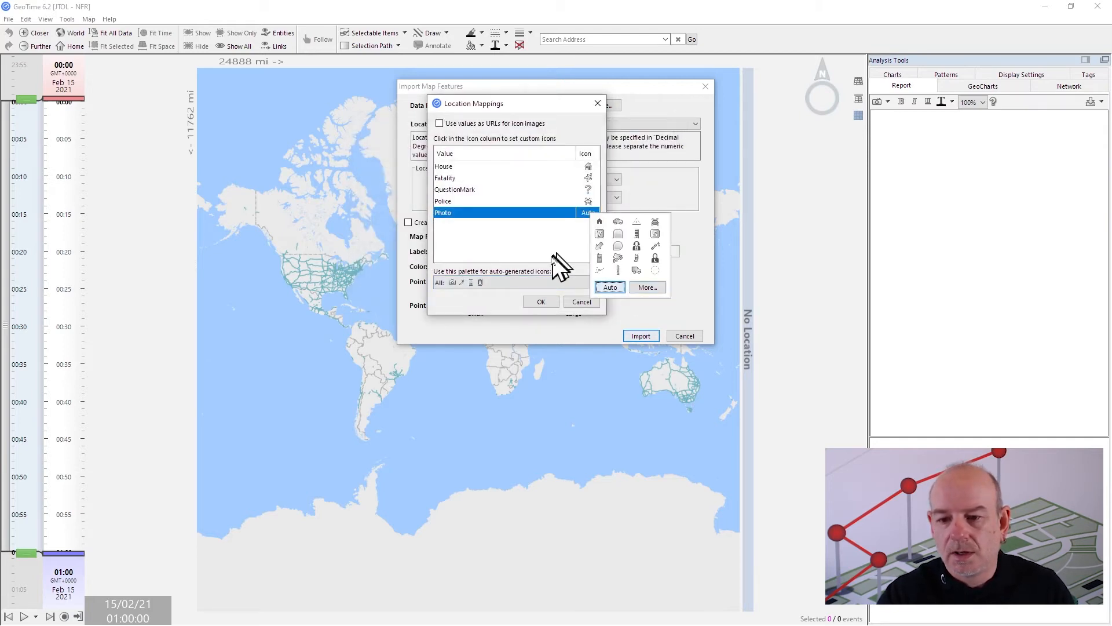
pyautogui.click(647, 287)
pyautogui.scroll(-5, 496, 212)
pyautogui.click(397, 233)
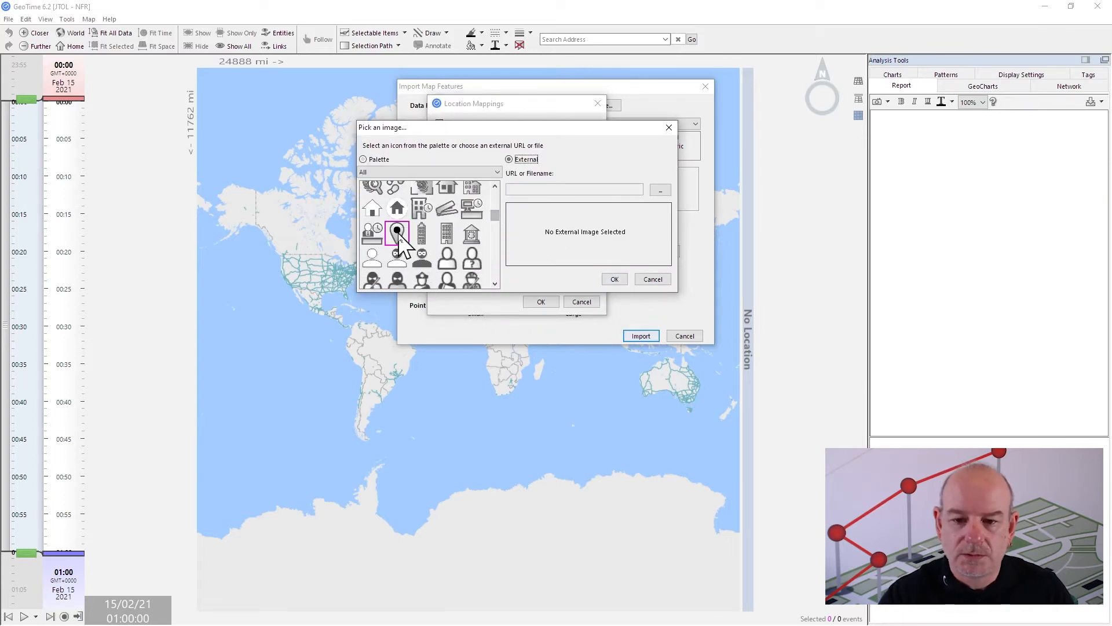
pyautogui.click(614, 280)
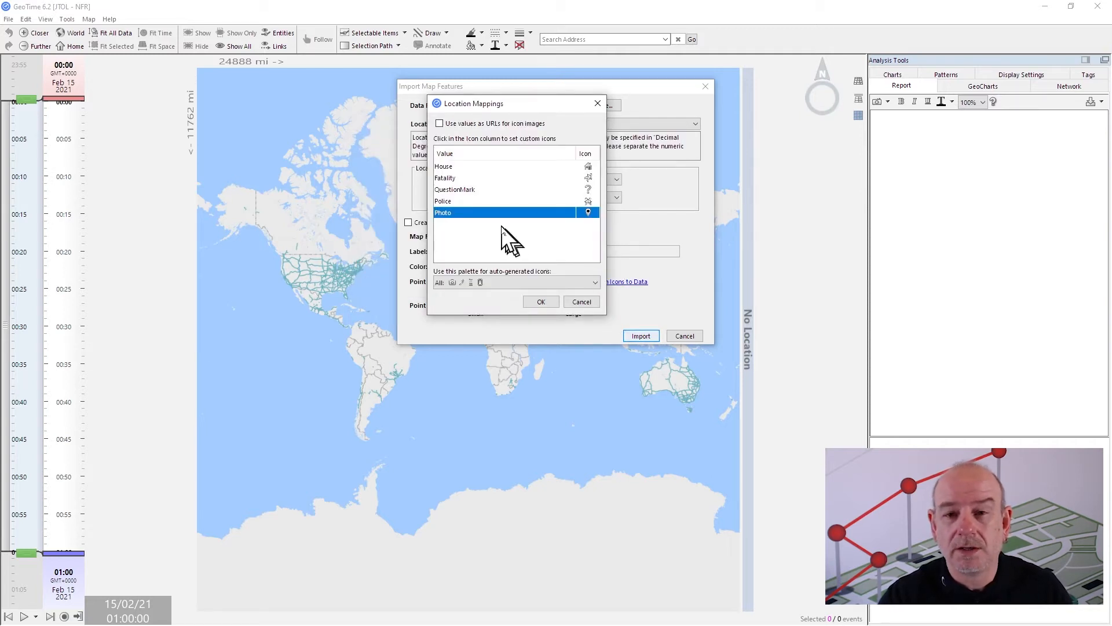
pyautogui.click(547, 303)
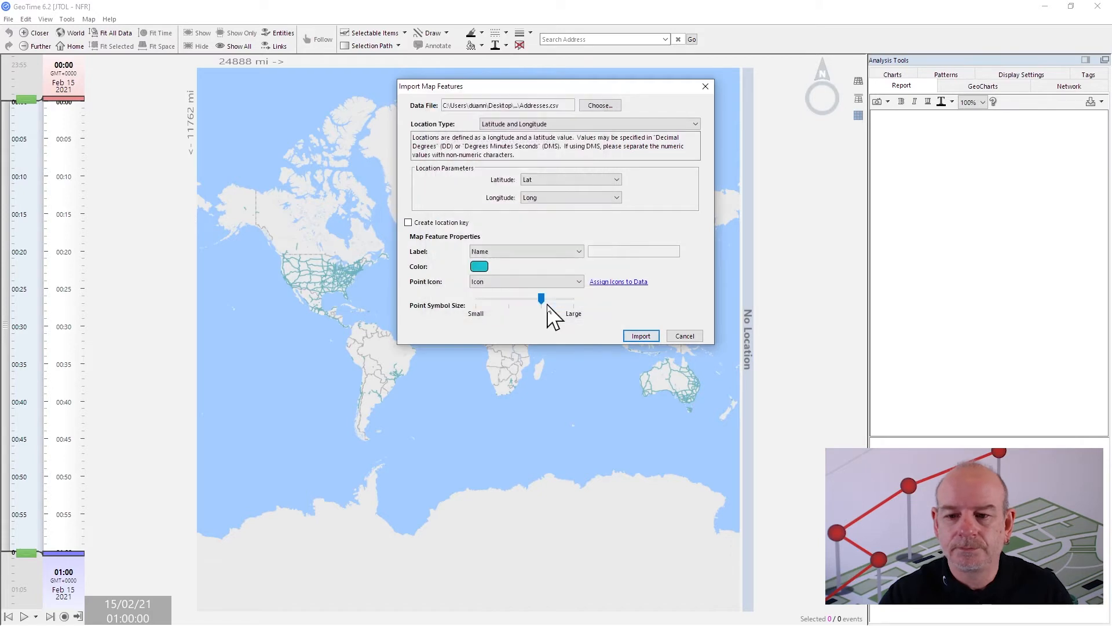
pyautogui.click(643, 337)
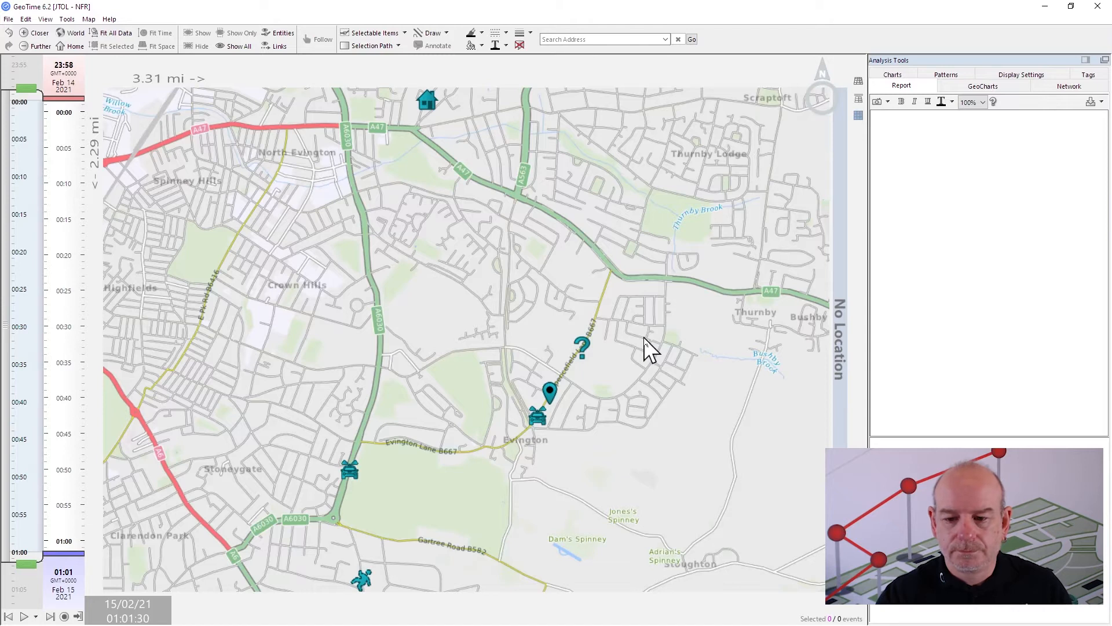
# - Examine the imported address icons around Leicester, from the overall spread down to the police and fatality markers
pyautogui.scroll(-3, 485, 323)
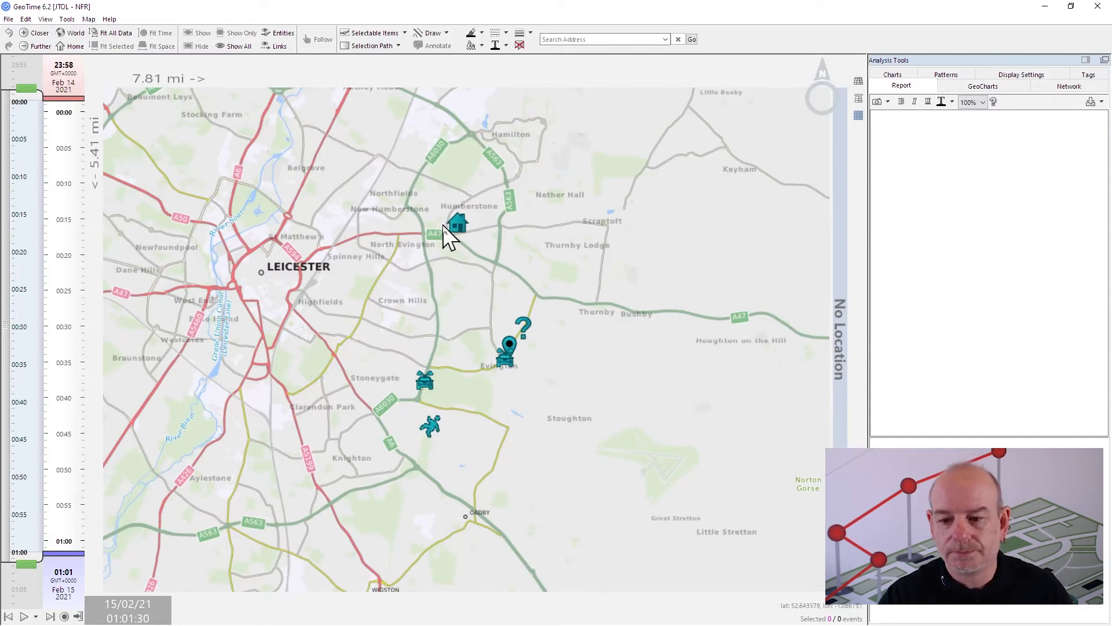
pyautogui.scroll(2, 530, 347)
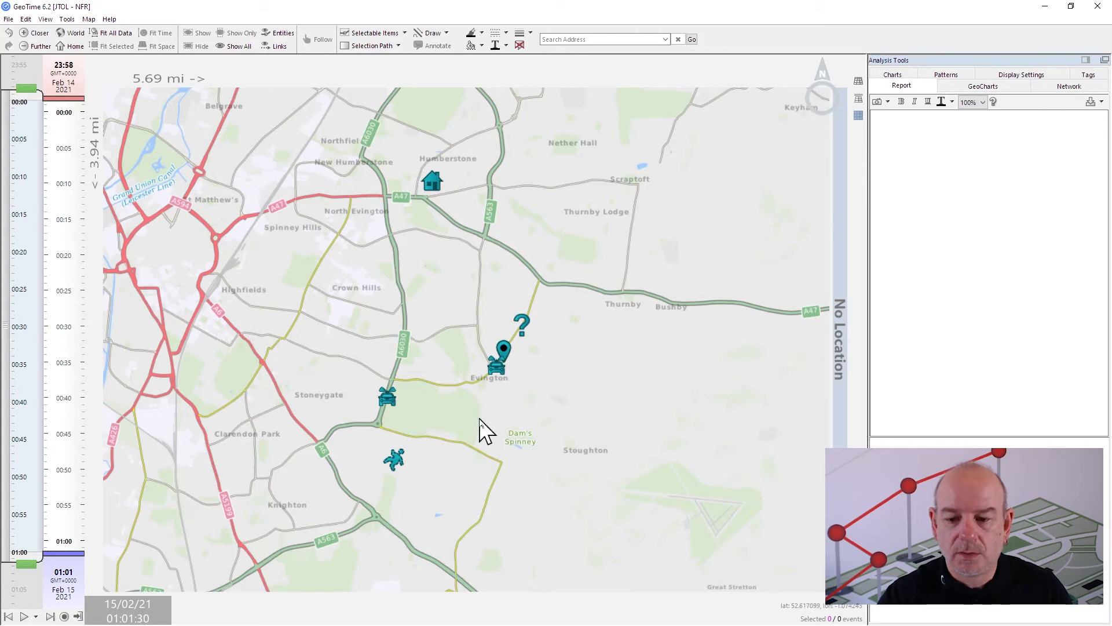
pyautogui.scroll(2, 481, 425)
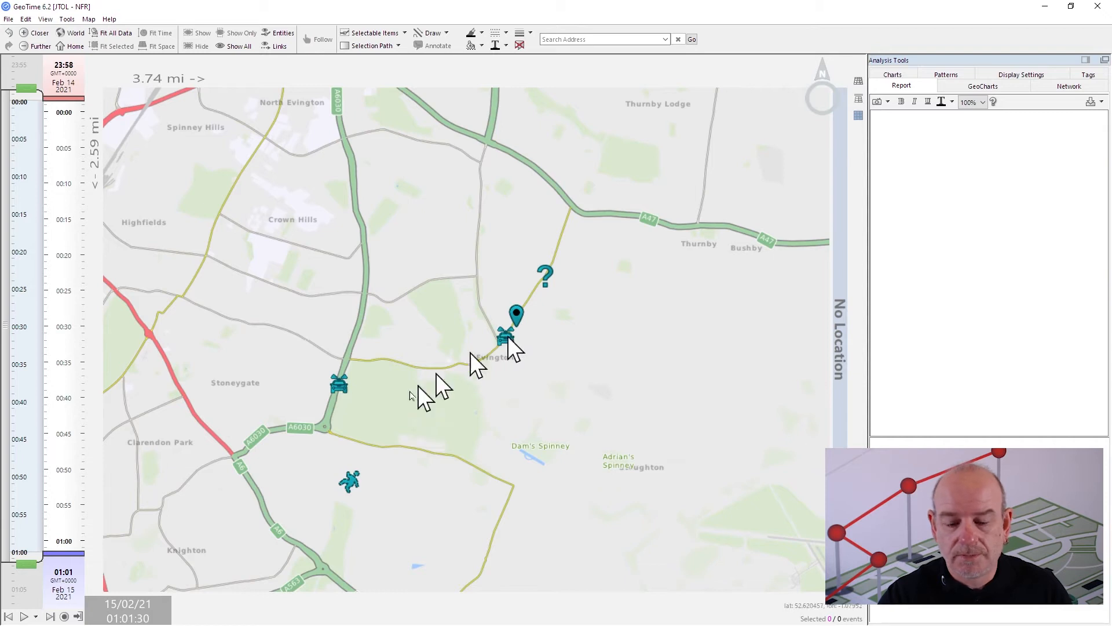
pyautogui.click(338, 389)
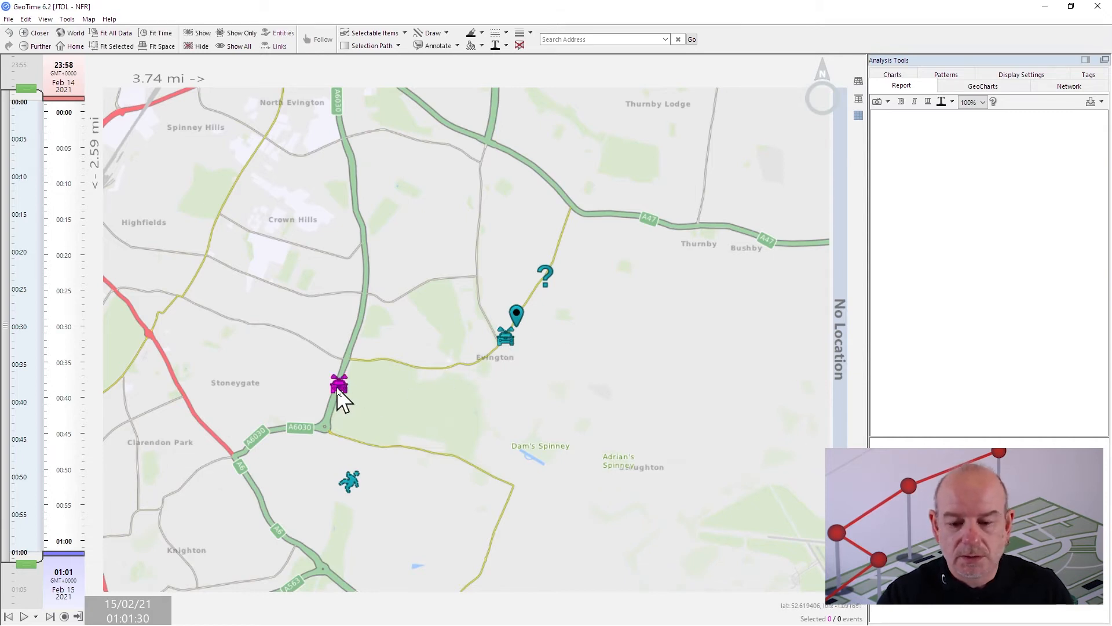
pyautogui.click(343, 516)
pyautogui.scroll(4, 342, 512)
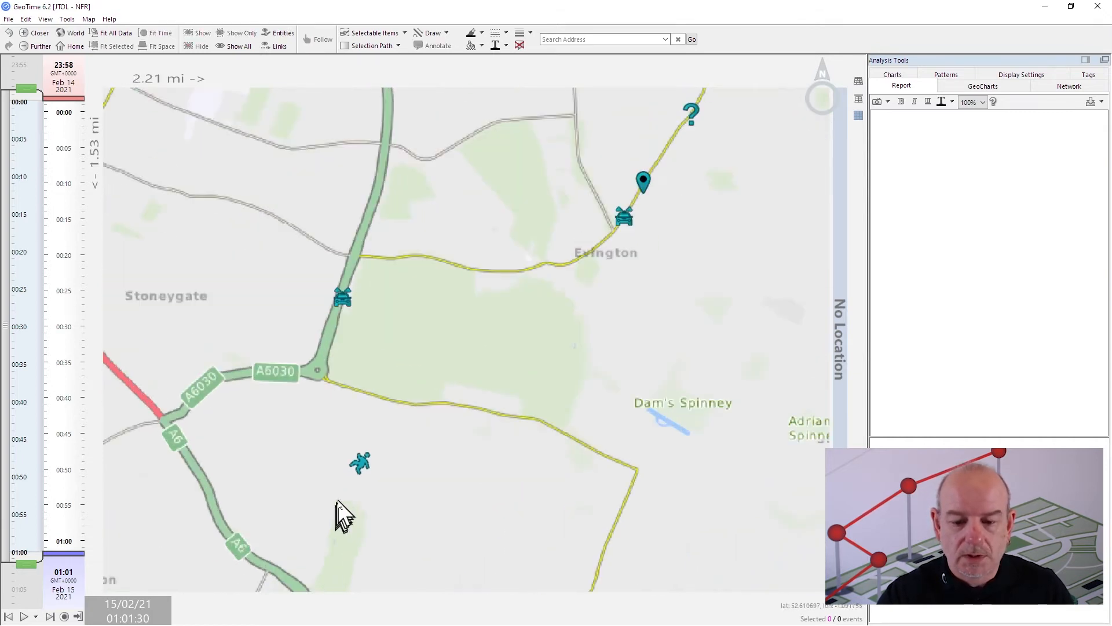
# - Select the fatality marker and start a new event there with its start set to 19/01/19 at 01:32:00
pyautogui.scroll(2, 342, 504)
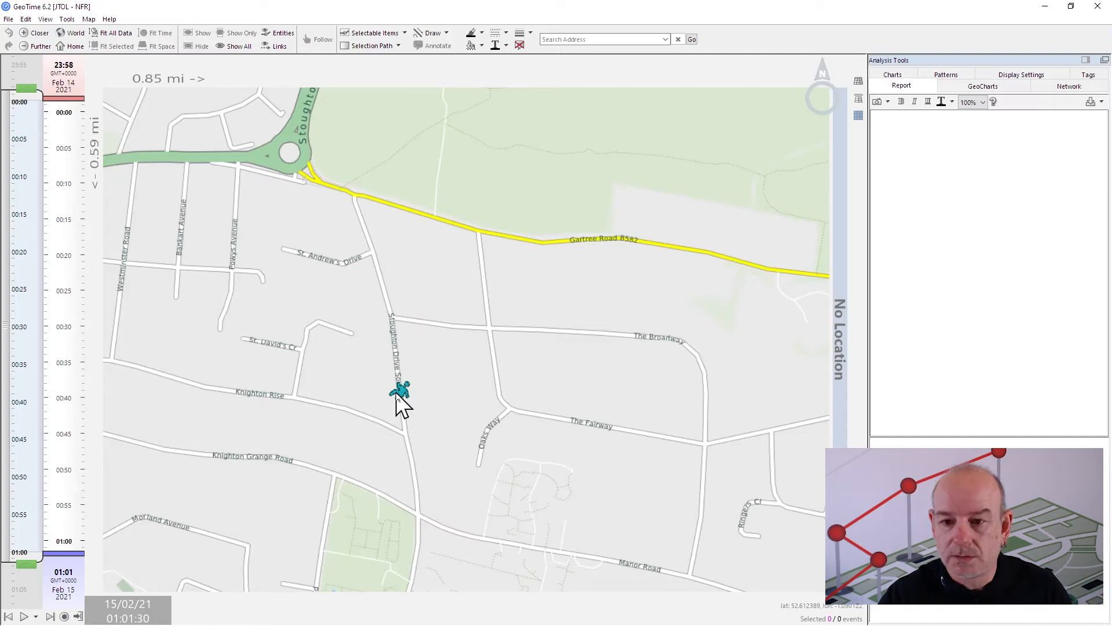
pyautogui.scroll(-4, 402, 421)
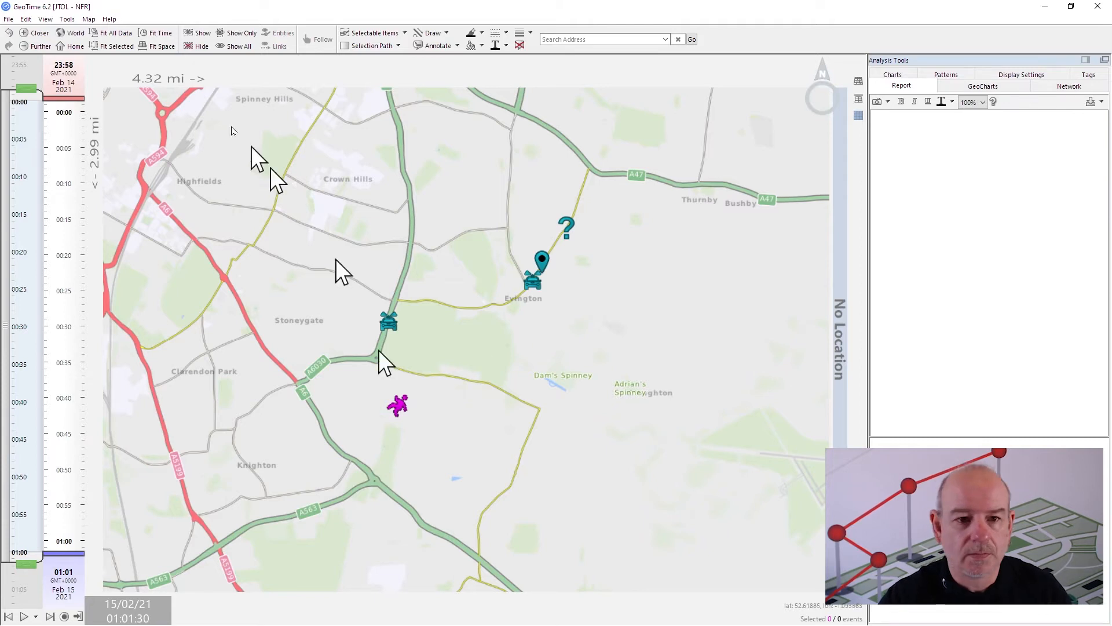
pyautogui.click(89, 19)
pyautogui.moveTo(73, 21)
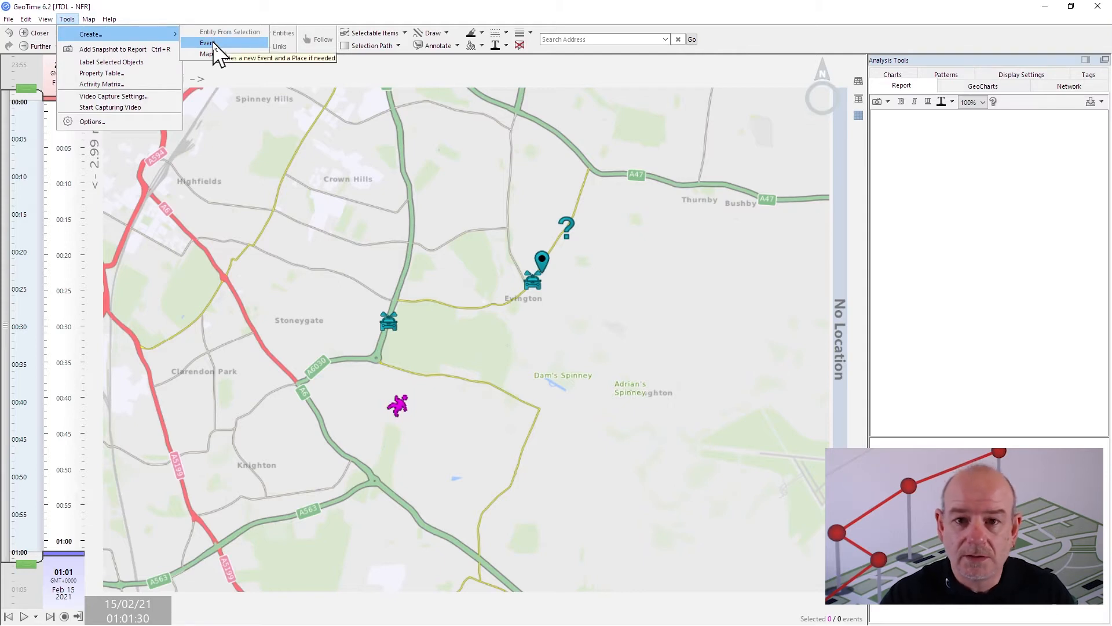
pyautogui.click(214, 43)
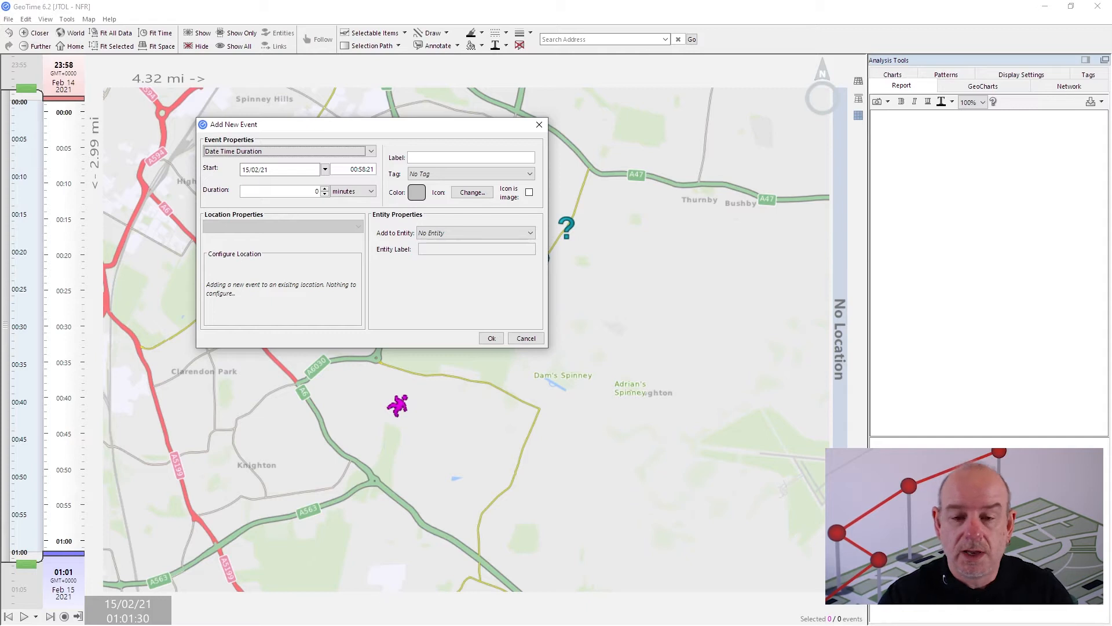
pyautogui.click(293, 169)
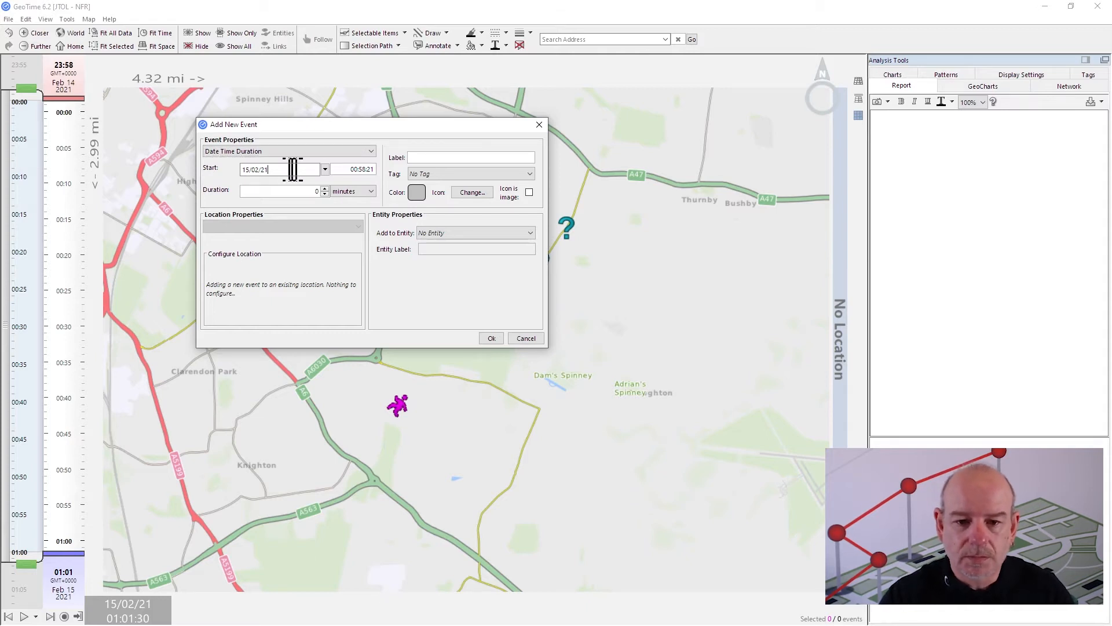
pyautogui.moveTo(269, 169); pyautogui.dragTo(204, 171)
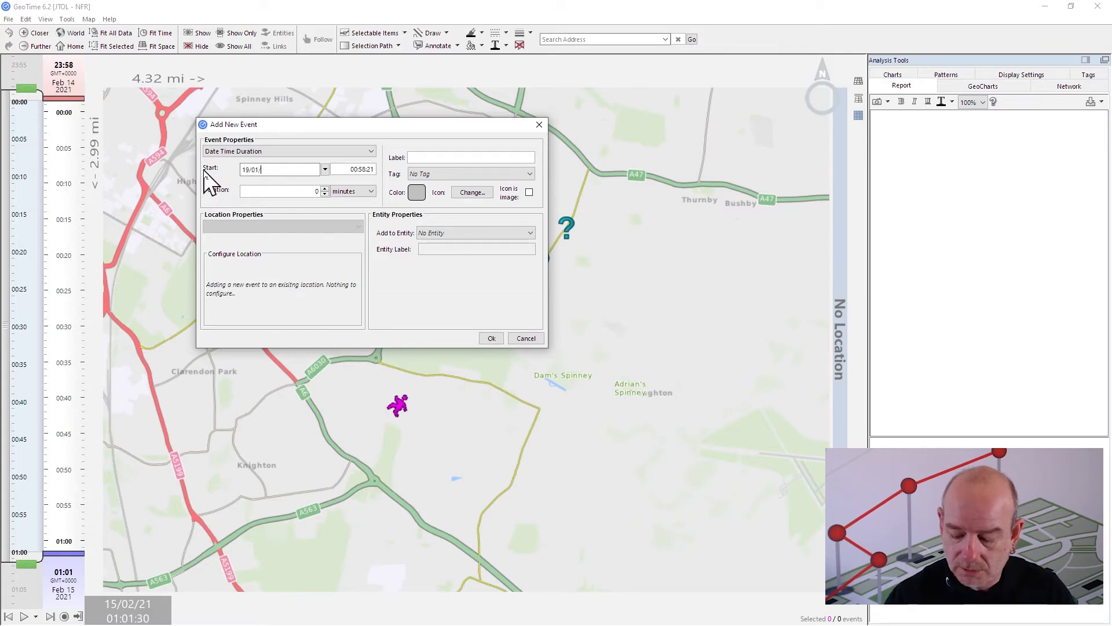
pyautogui.click(363, 172)
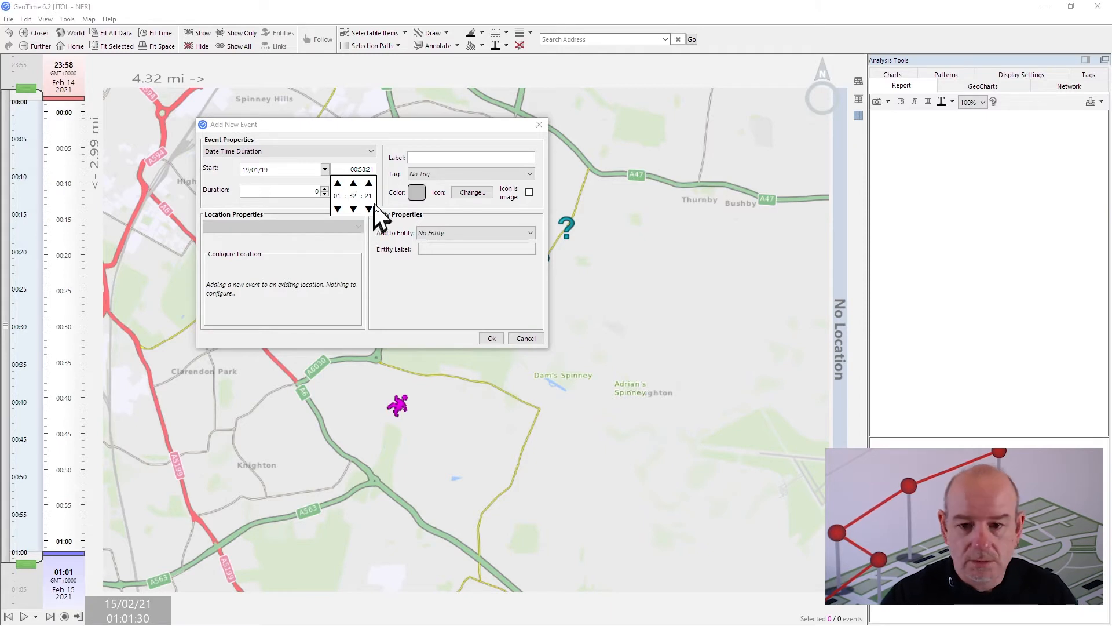
pyautogui.click(372, 195)
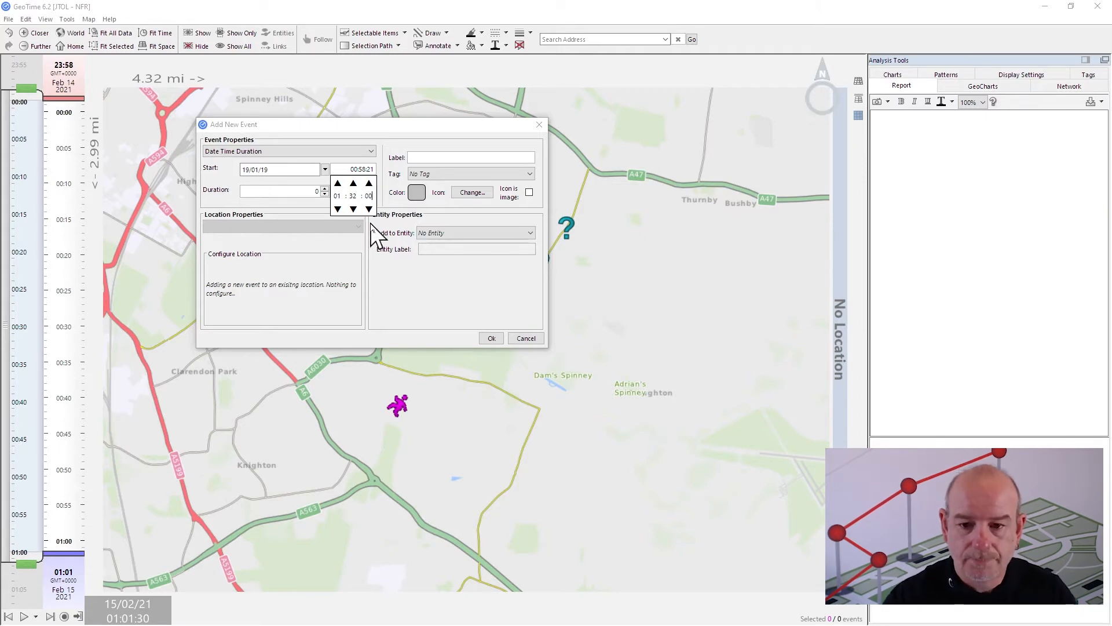
pyautogui.click(313, 214)
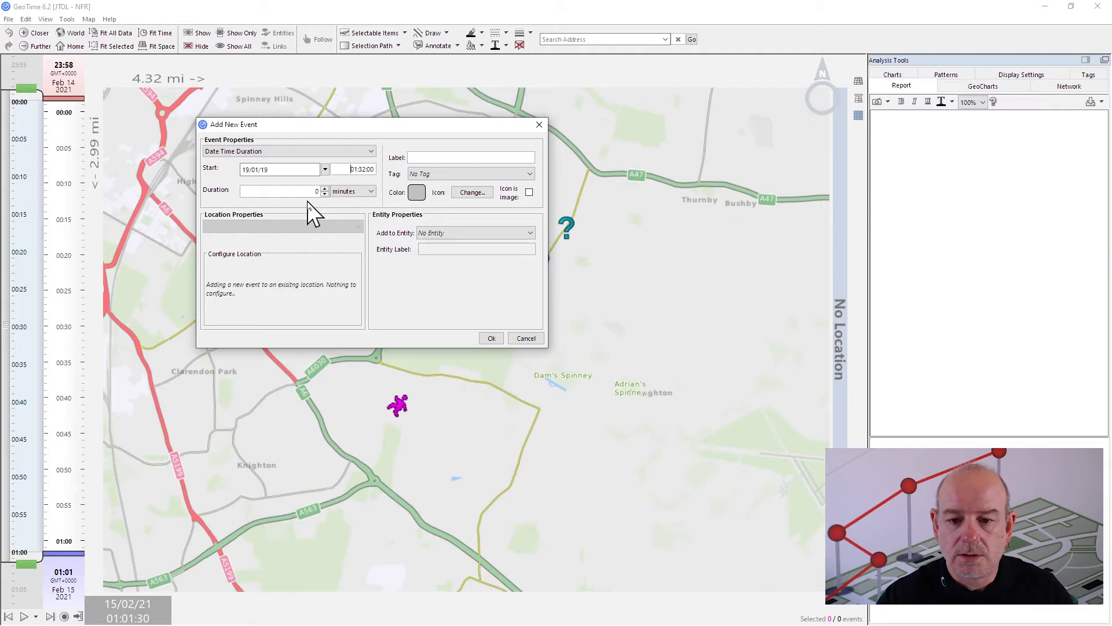
# - Set the new event's duration to 30 seconds, add it at the fatality location and clear the selection
pyautogui.click(350, 191)
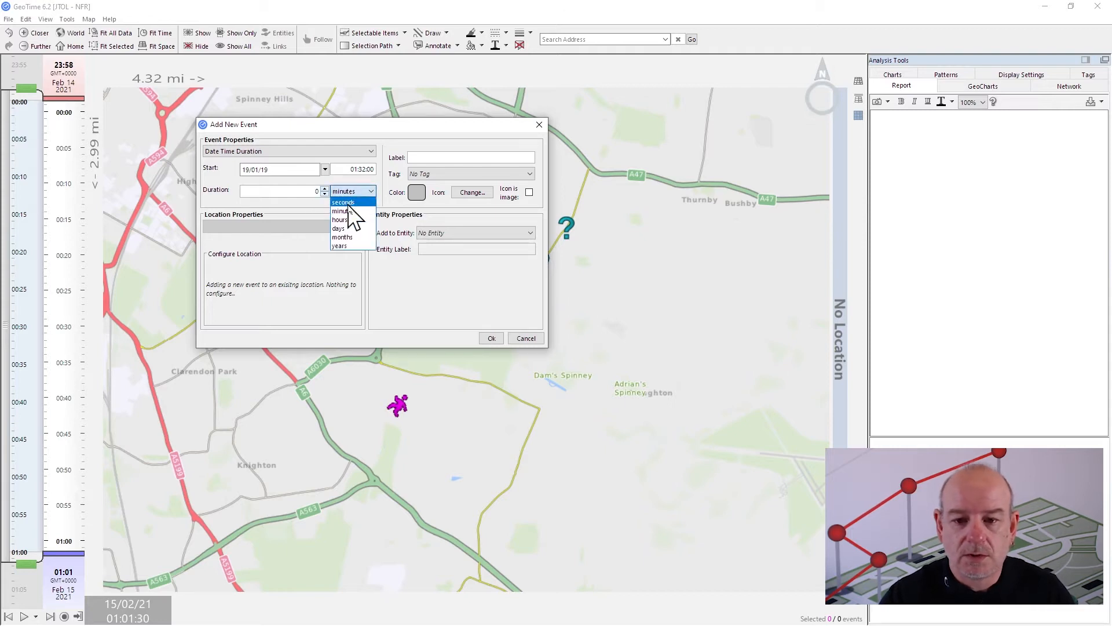
pyautogui.click(354, 215)
pyautogui.click(324, 188)
pyautogui.click(324, 188)
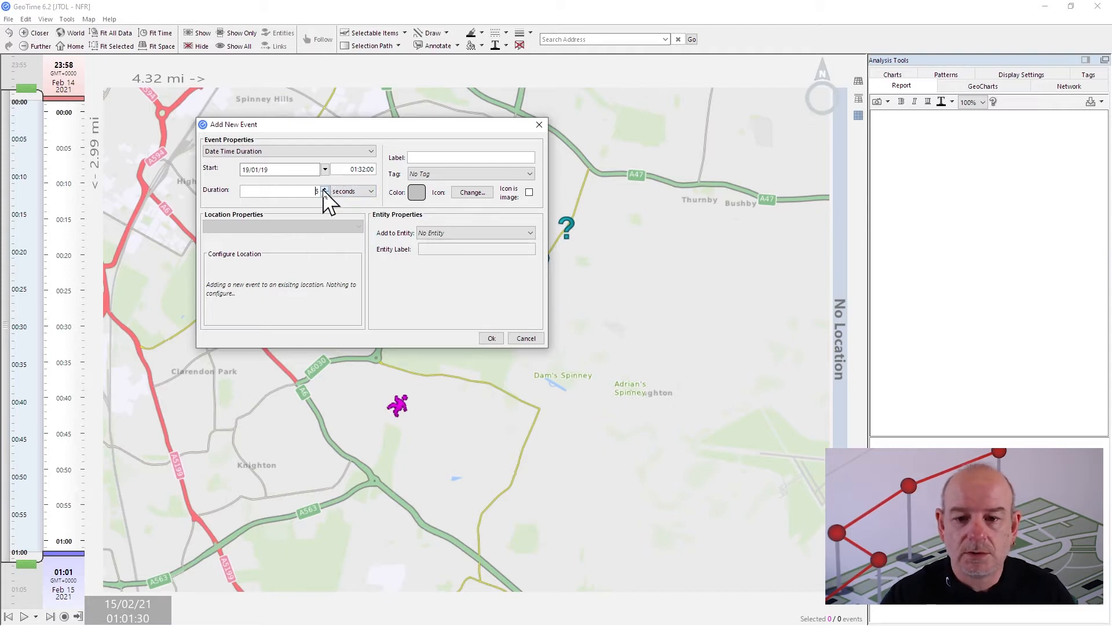
pyautogui.doubleClick(318, 191)
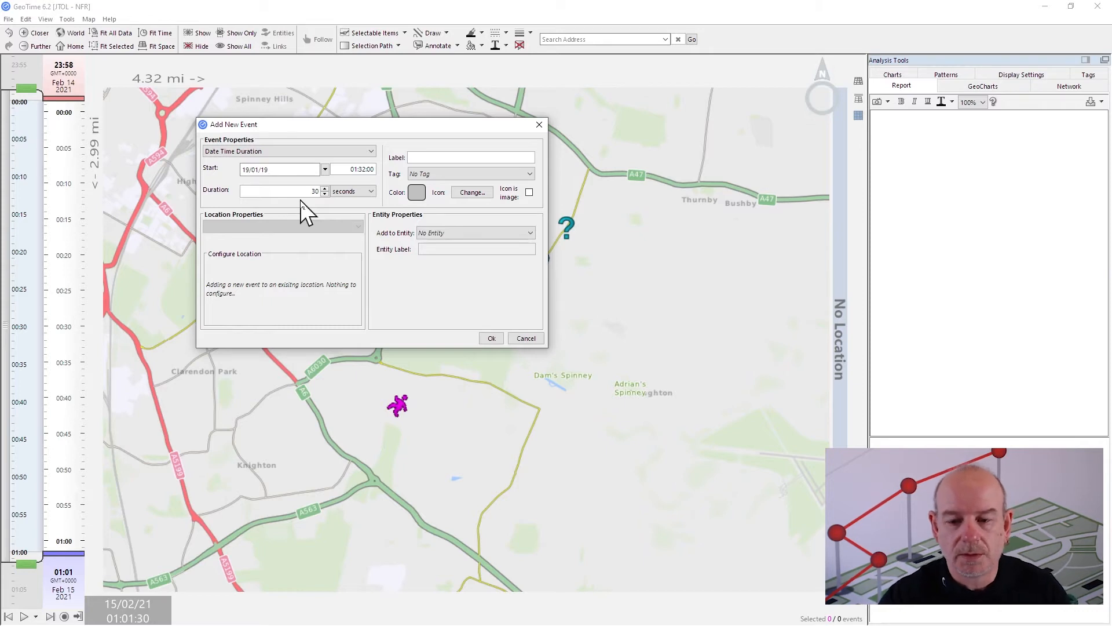
pyautogui.click(492, 339)
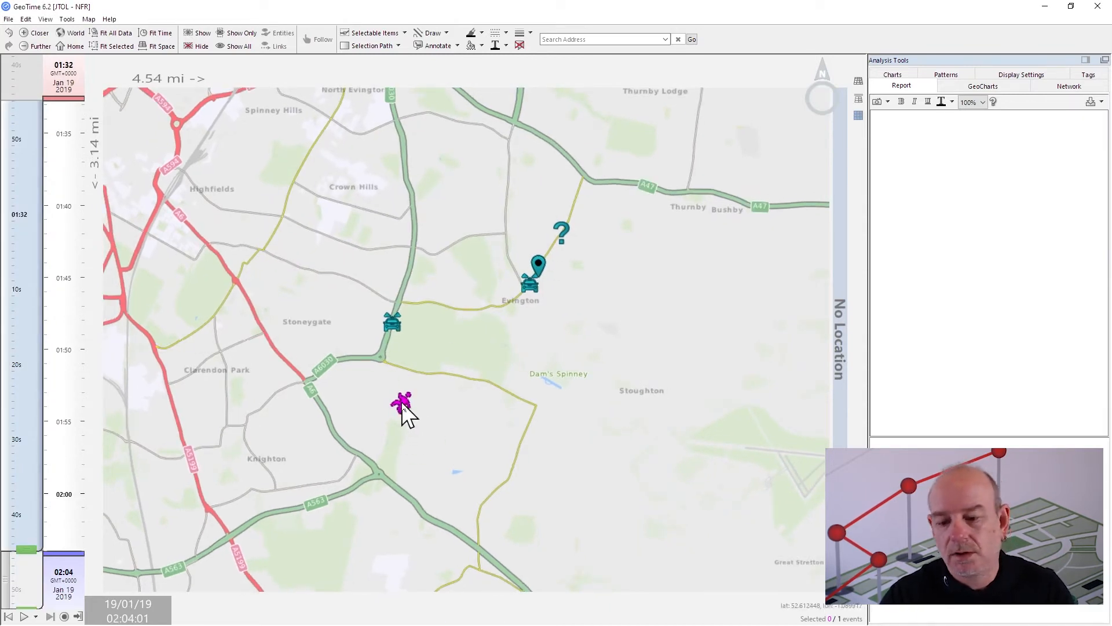
pyautogui.click(414, 426)
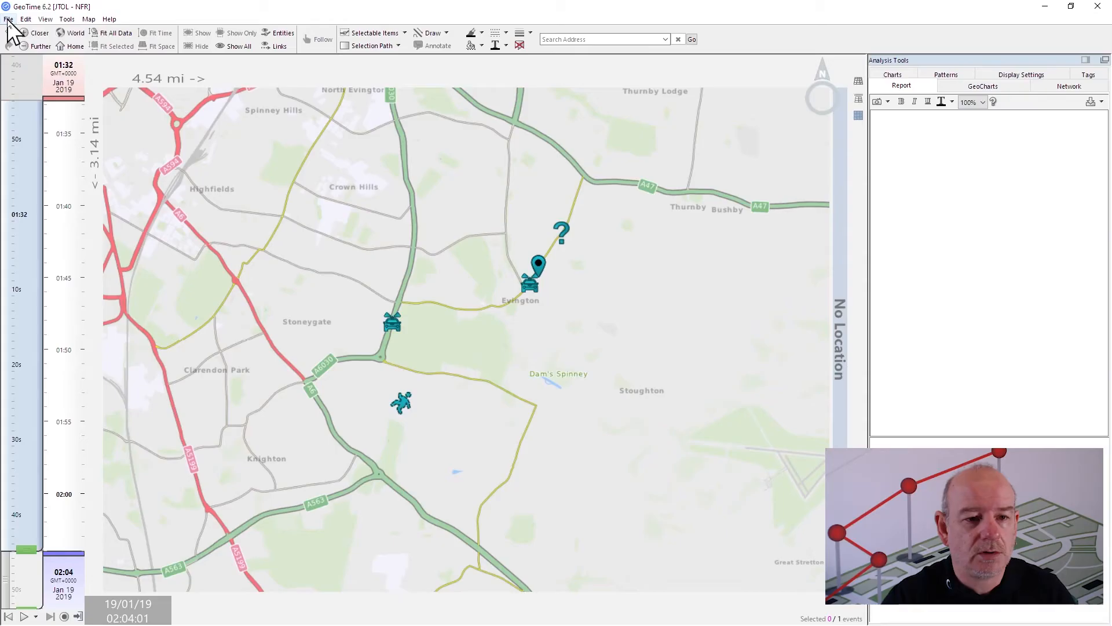
# - Process the Mercedes 49JD Event and Trackpoint files for the 19th with Auto-Detect and Clean Carrier Data
pyautogui.click(8, 20)
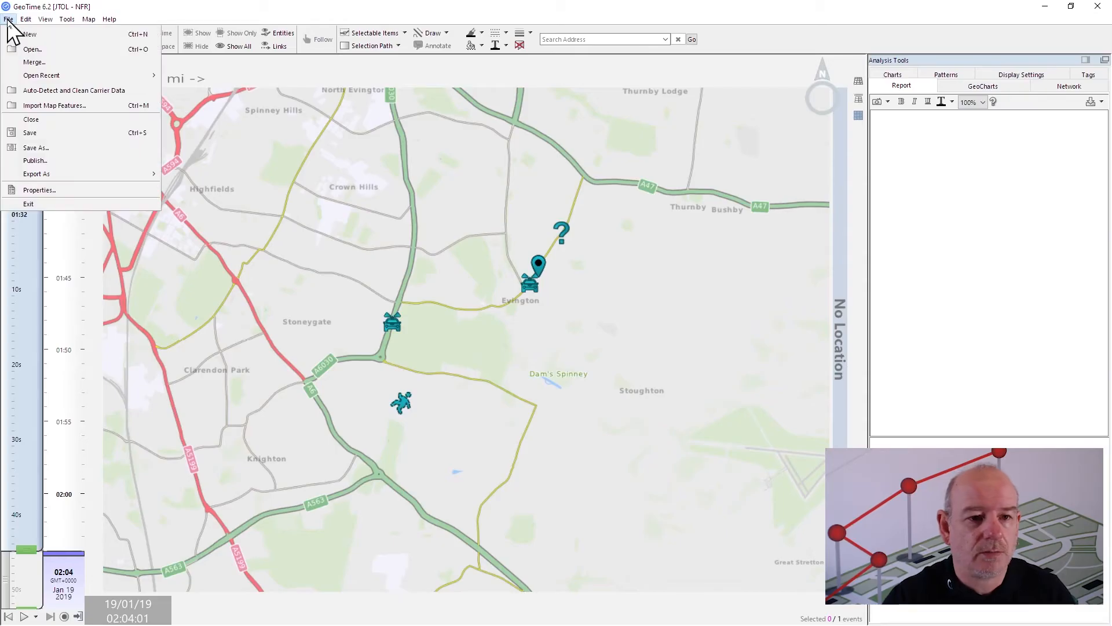
pyautogui.click(50, 89)
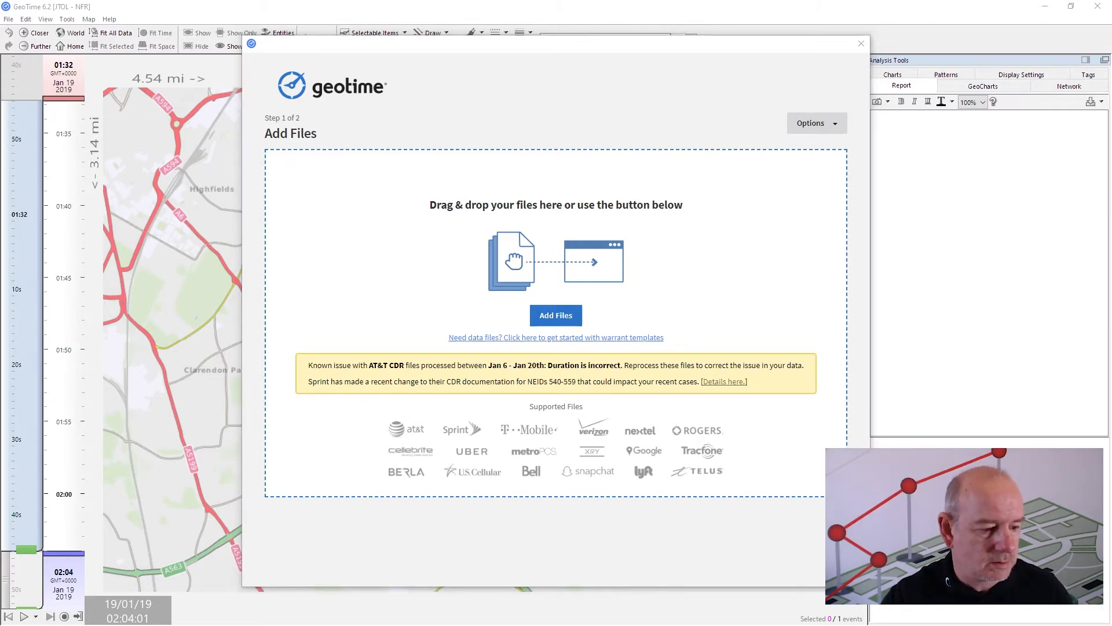
pyautogui.moveTo(243, 272); pyautogui.dragTo(522, 288)
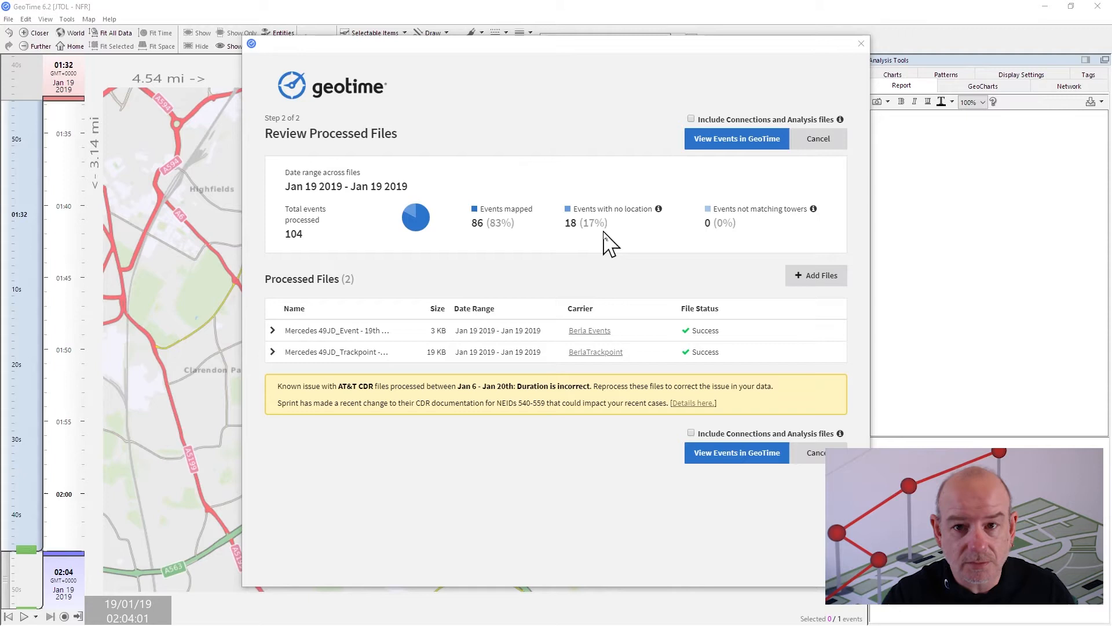
# - Export the processed events to the Files For Demo Berla Hit and Run folder and import compact.xlsx as GPS points merged into the current view
pyautogui.click(748, 454)
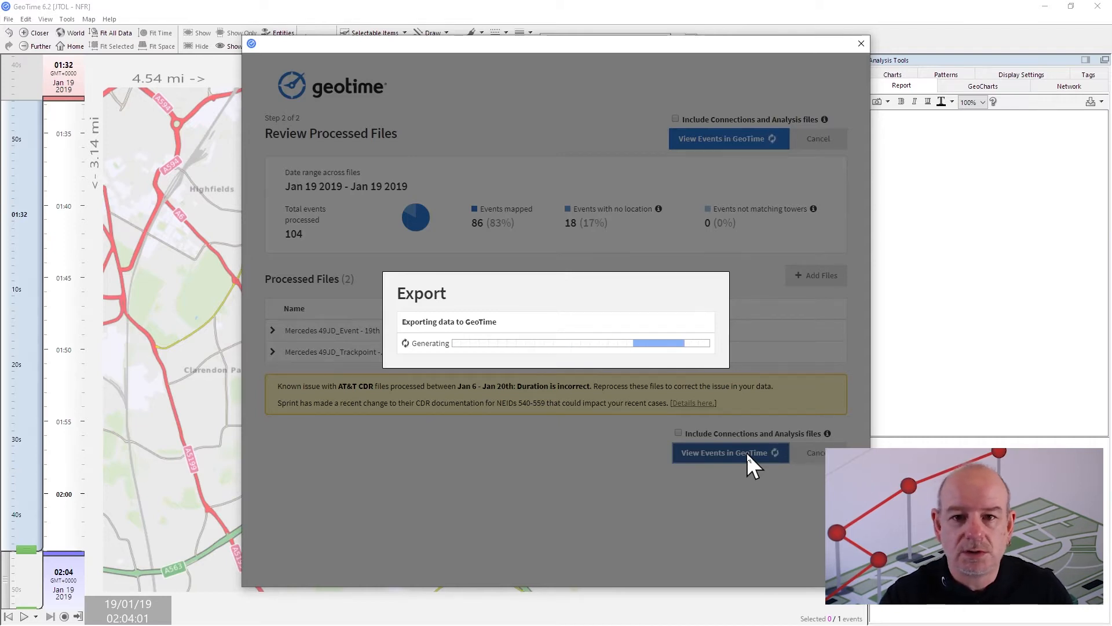
pyautogui.click(476, 228)
pyautogui.doubleClick(476, 228)
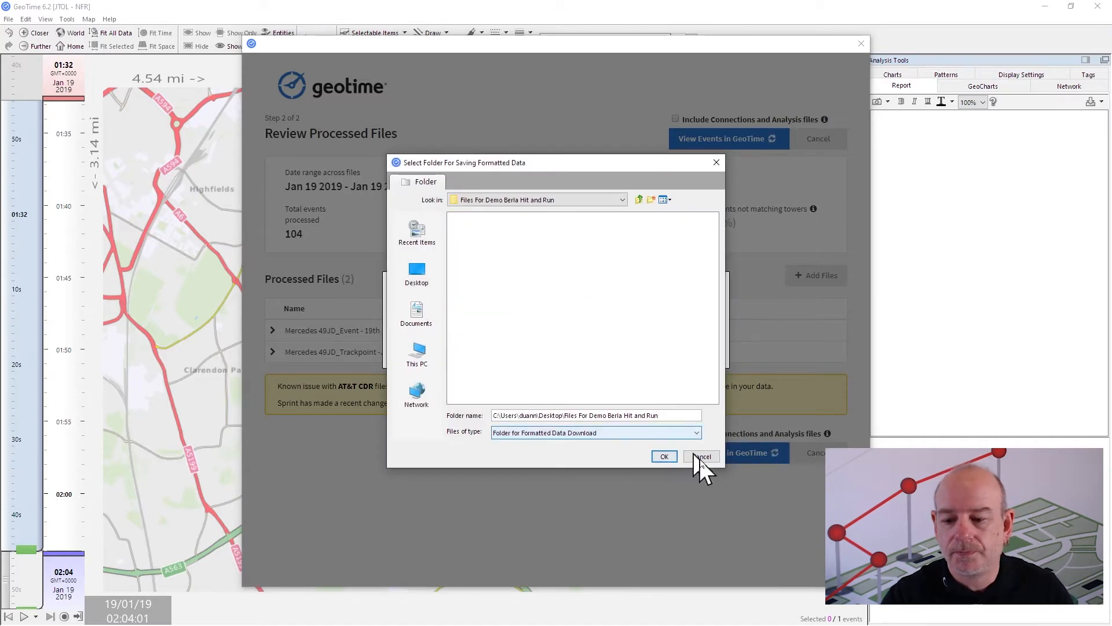
pyautogui.click(664, 456)
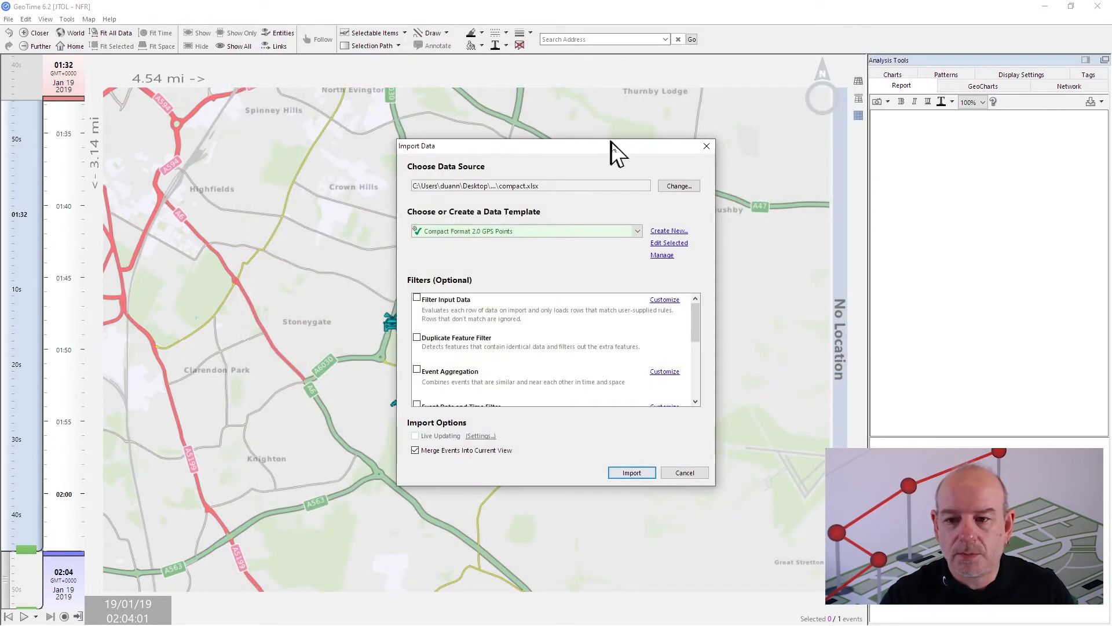
pyautogui.moveTo(612, 143); pyautogui.dragTo(486, 134)
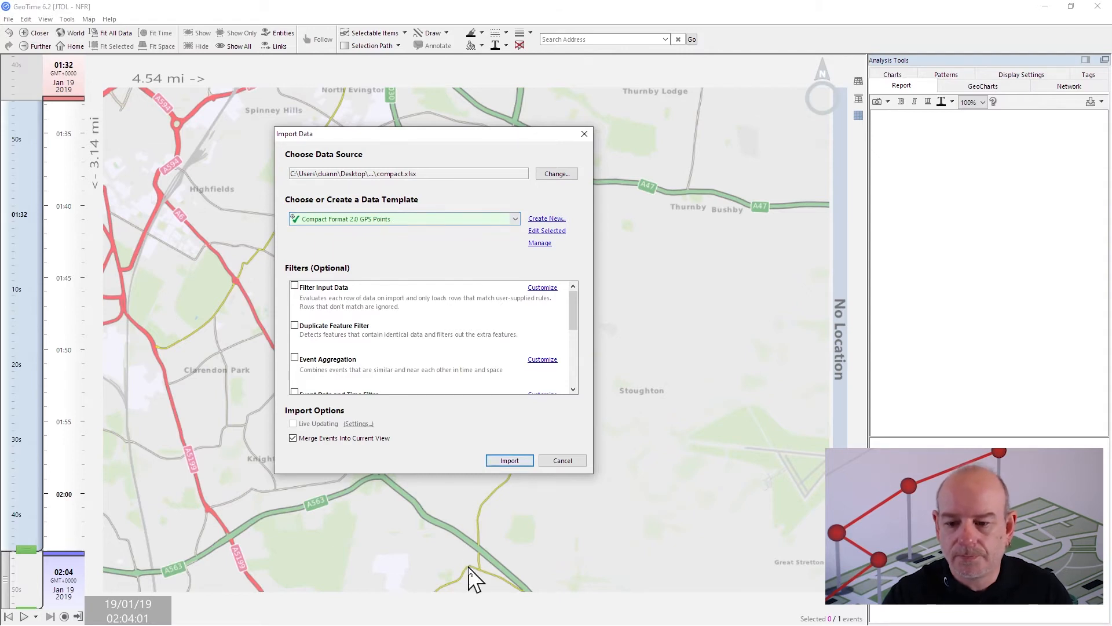
pyautogui.click(509, 461)
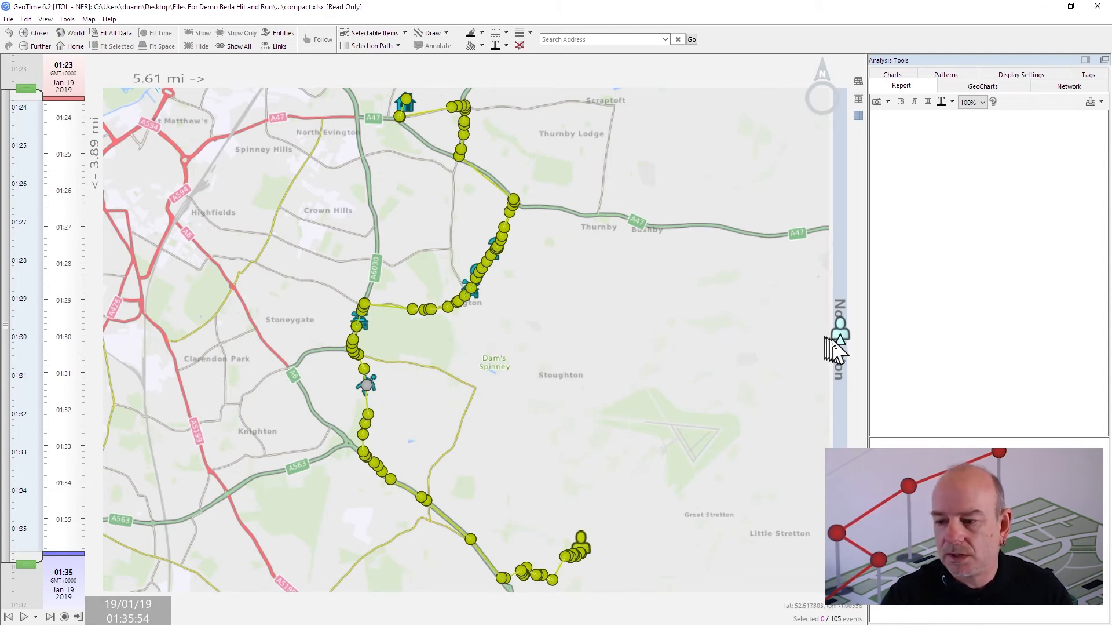
# - Chart the total events per entity and apply the chart rows as event colors on the map
pyautogui.moveTo(840, 341)
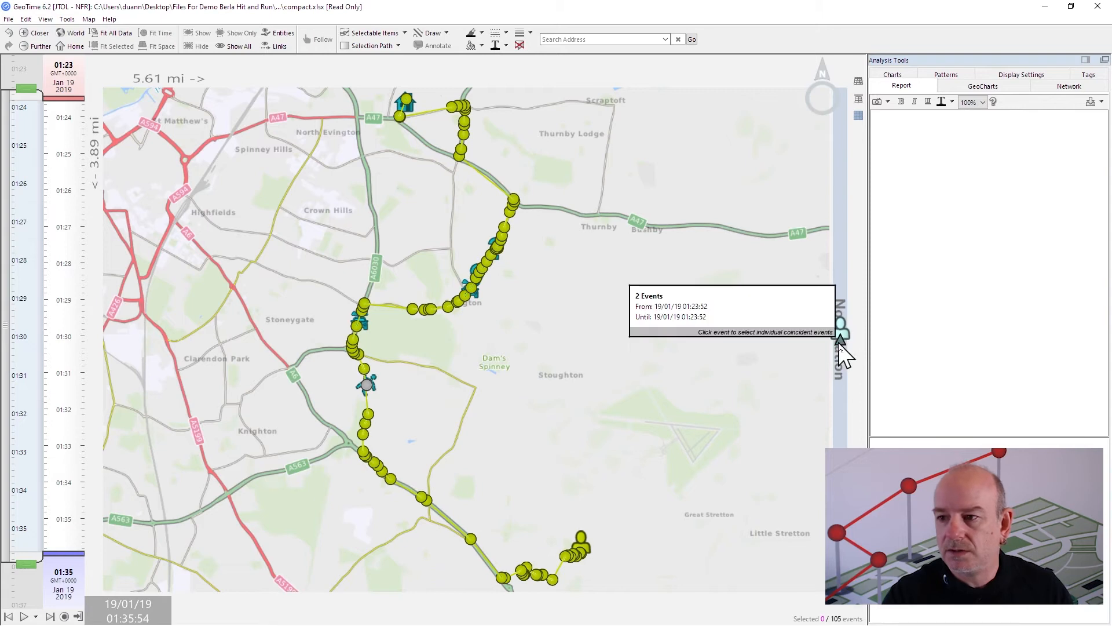
pyautogui.click(894, 76)
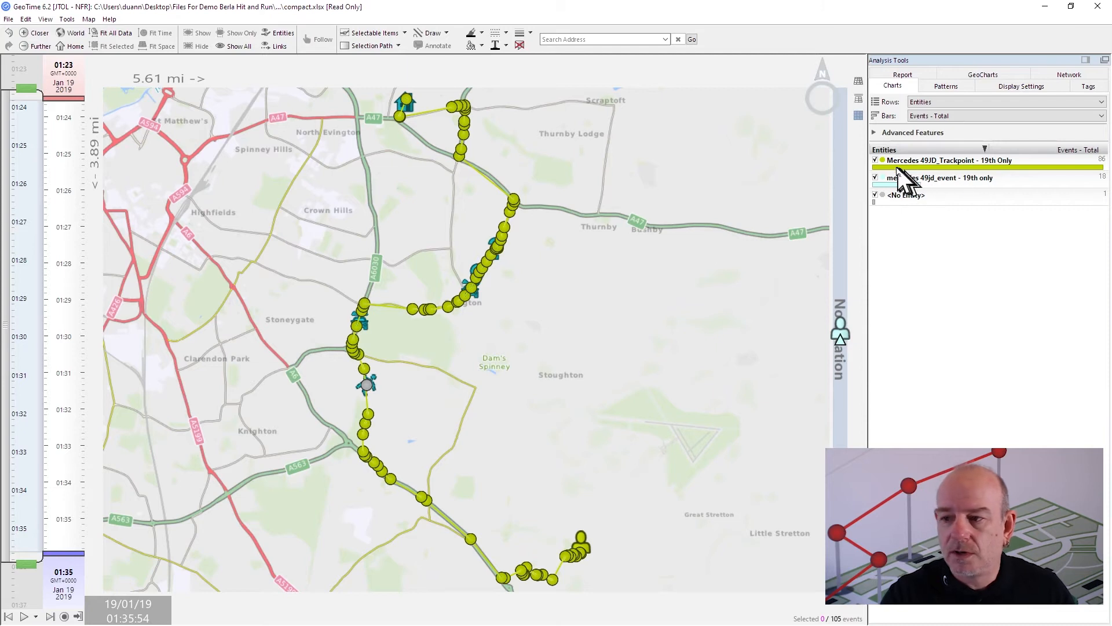
pyautogui.click(874, 133)
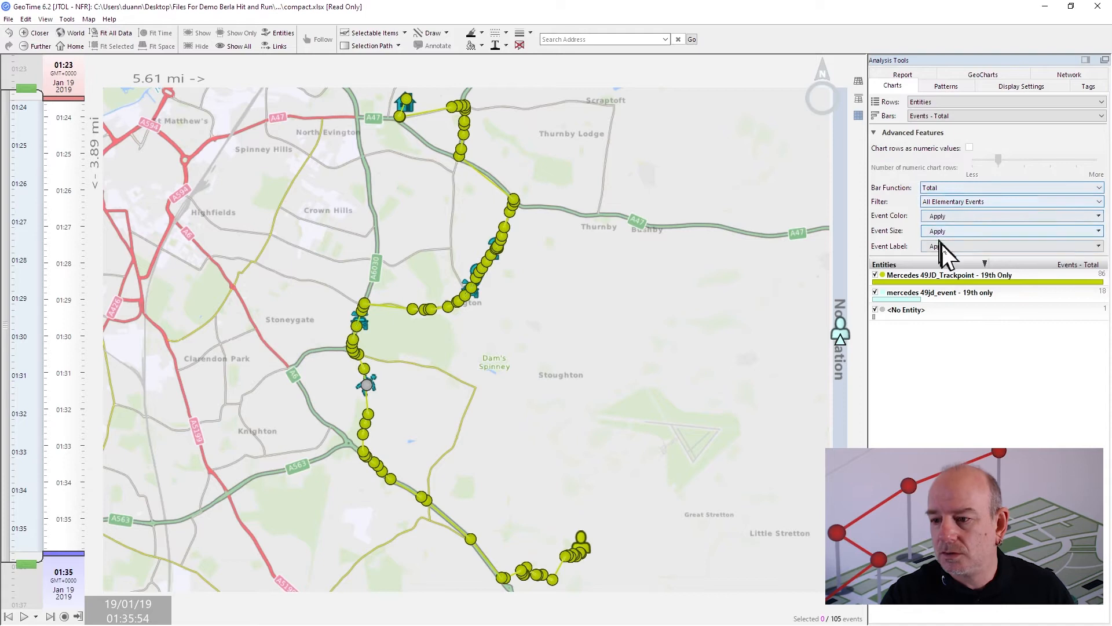
pyautogui.click(1078, 218)
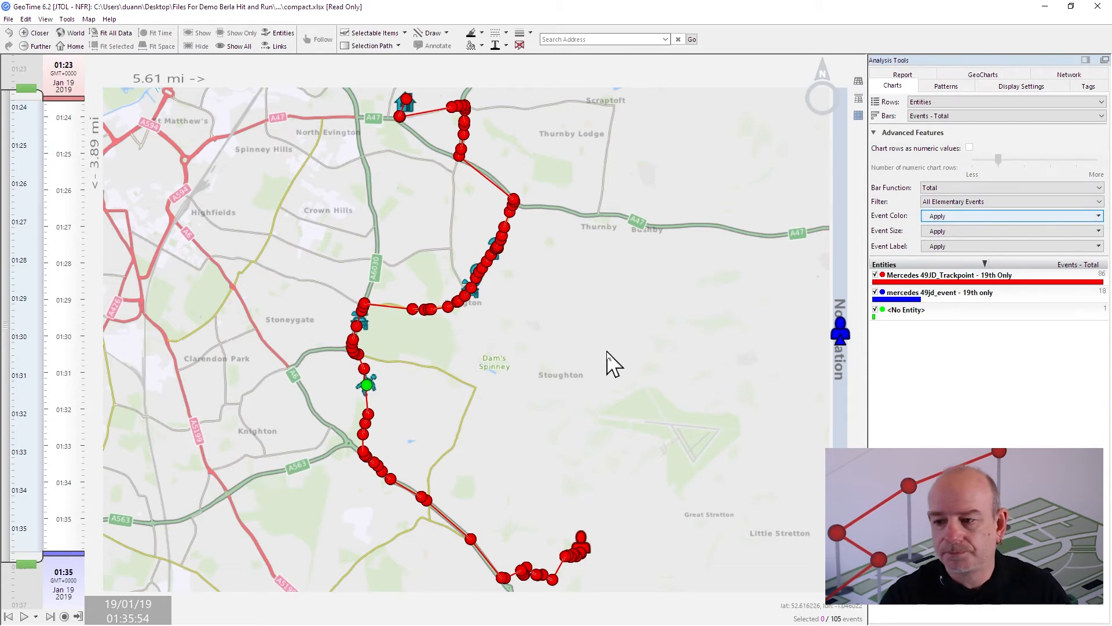
# - Write "Hit and Run Case 123" and "Overview of Data" in the report, and link "Overview of Data" to a snapshot of the current view
pyautogui.click(904, 76)
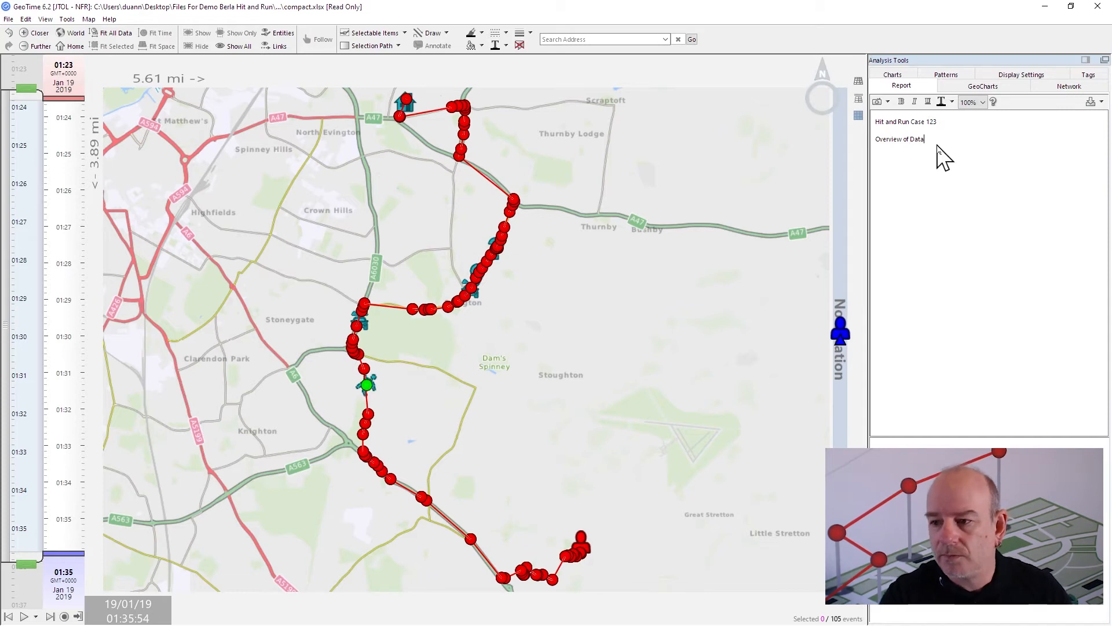
pyautogui.moveTo(925, 142); pyautogui.dragTo(884, 144)
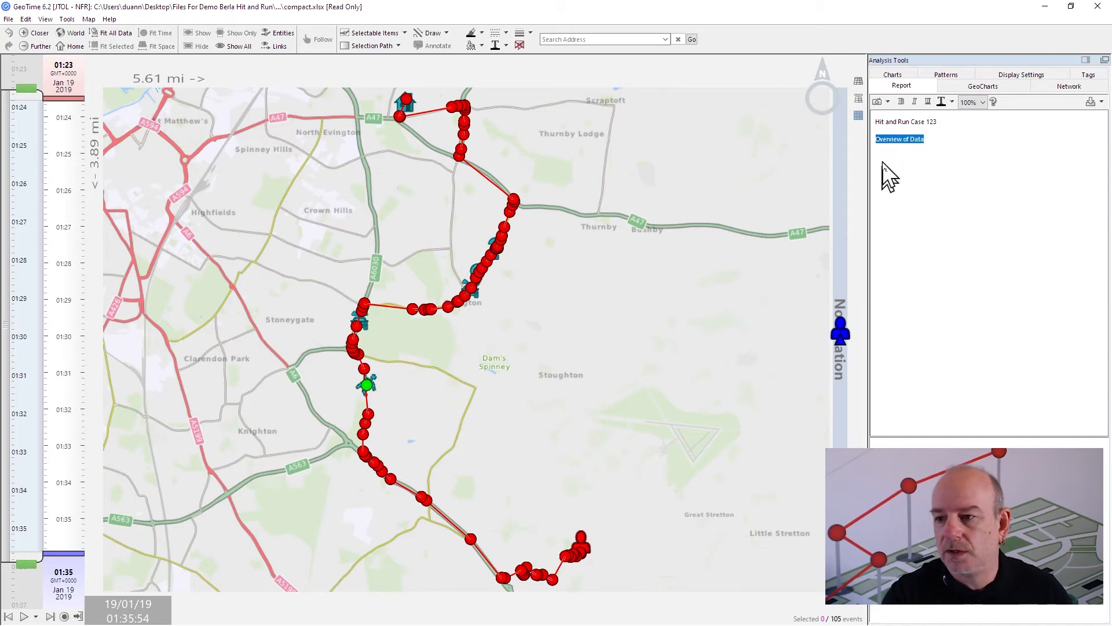
pyautogui.click(878, 104)
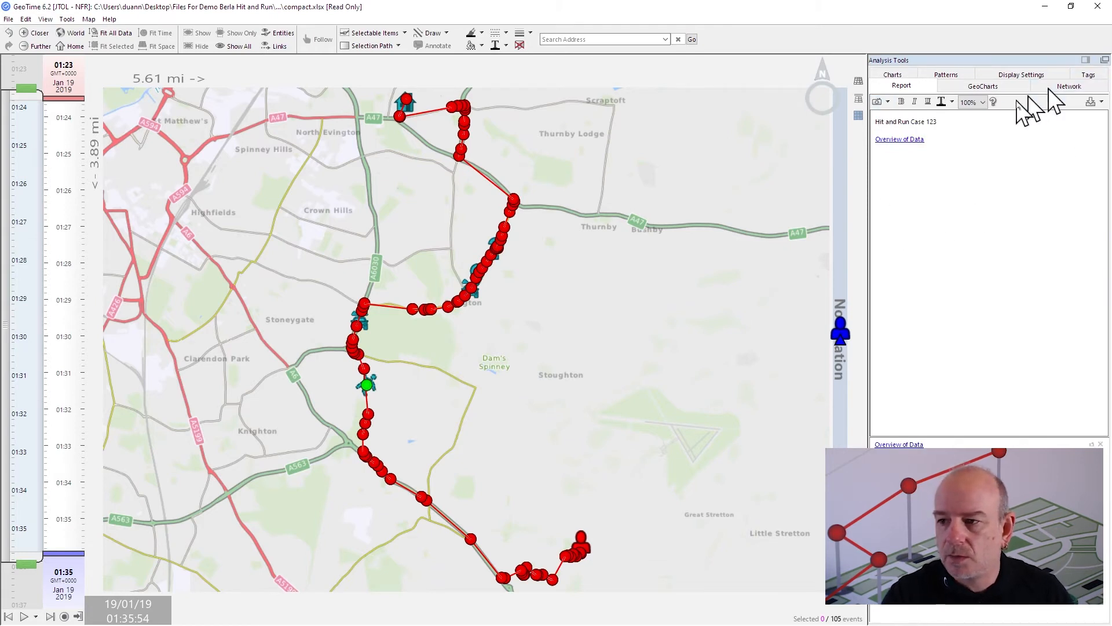
# - Select all Mercedes 49JD_Trackpoint events, tag them with a new GPS tag and clear the selection
pyautogui.click(892, 75)
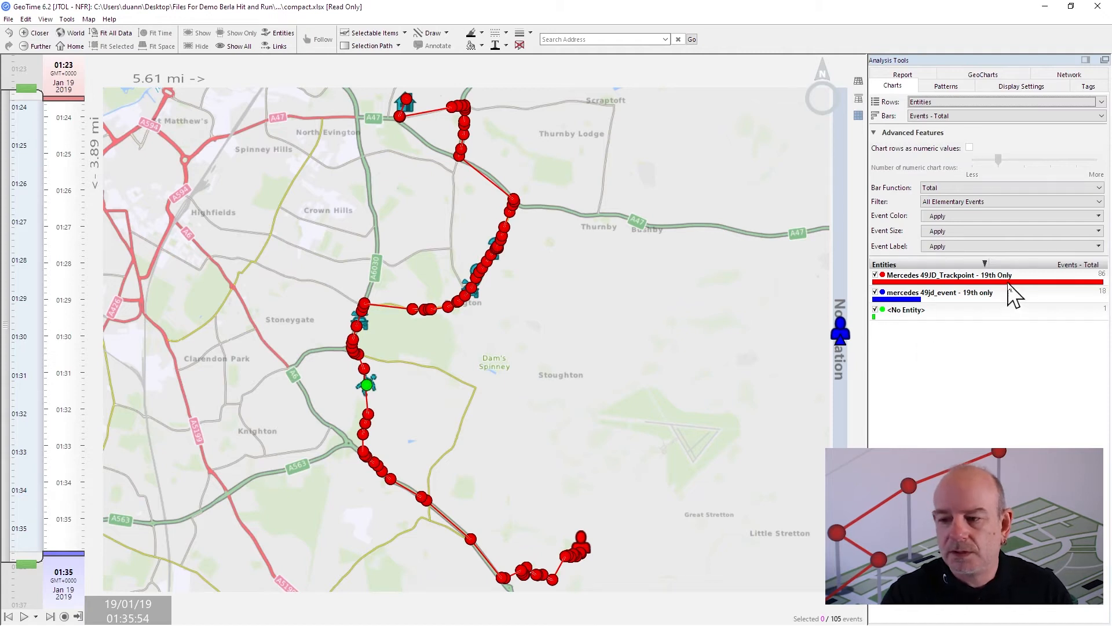
pyautogui.click(1088, 87)
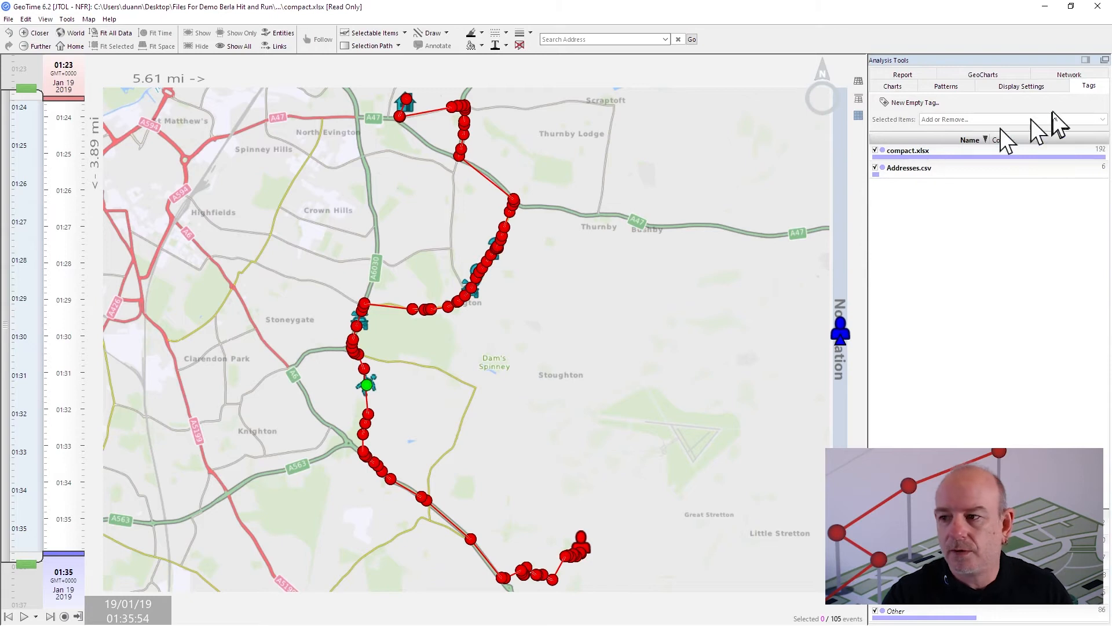
pyautogui.click(892, 87)
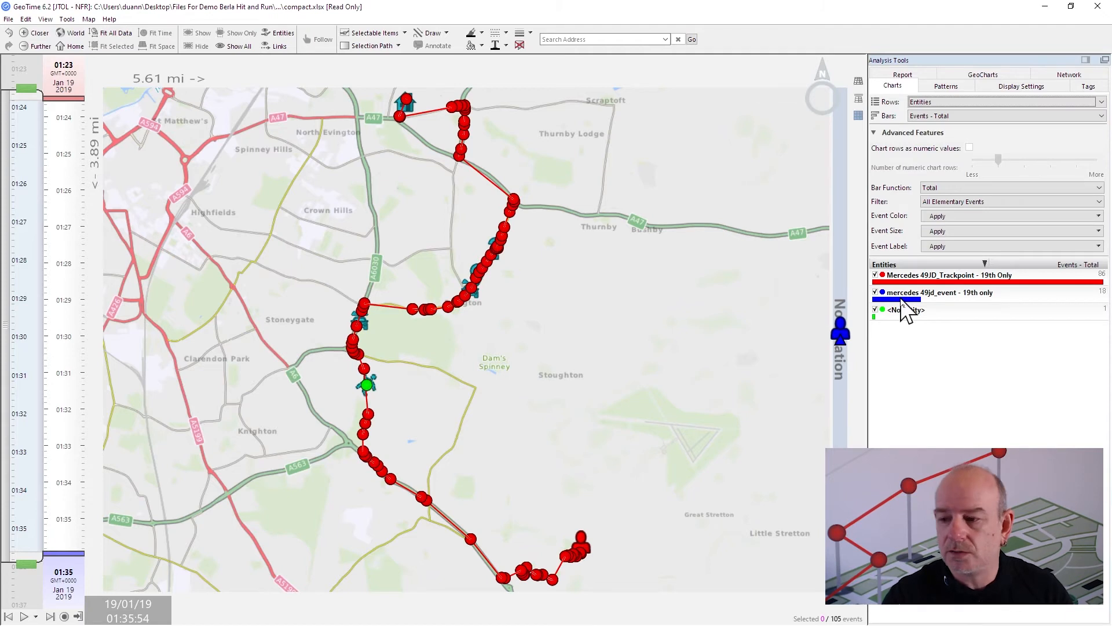
pyautogui.click(947, 283)
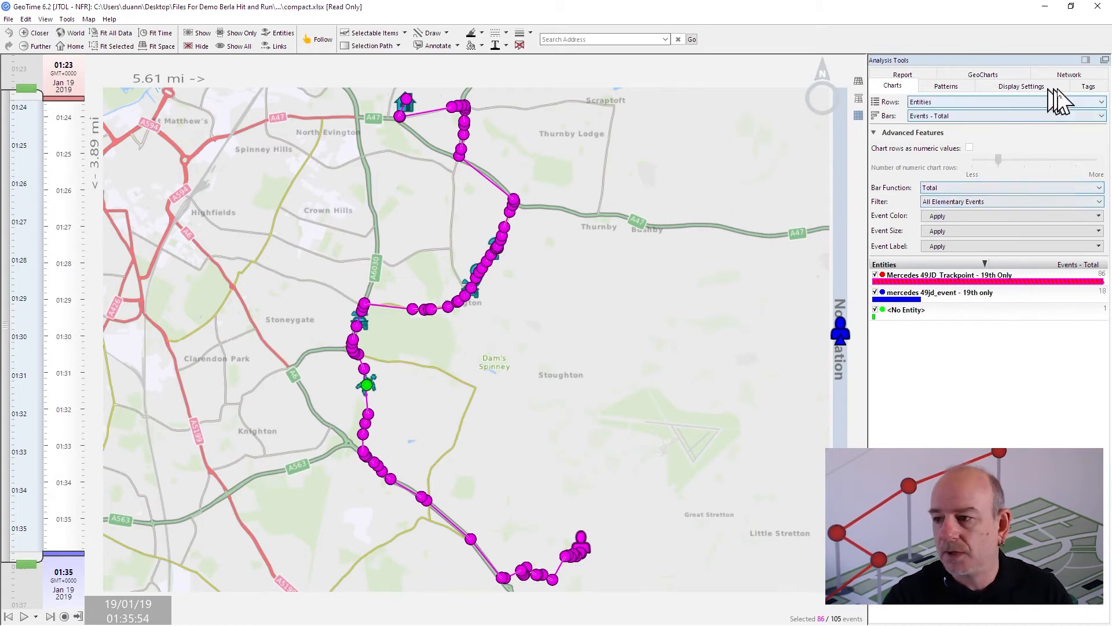
pyautogui.click(1092, 87)
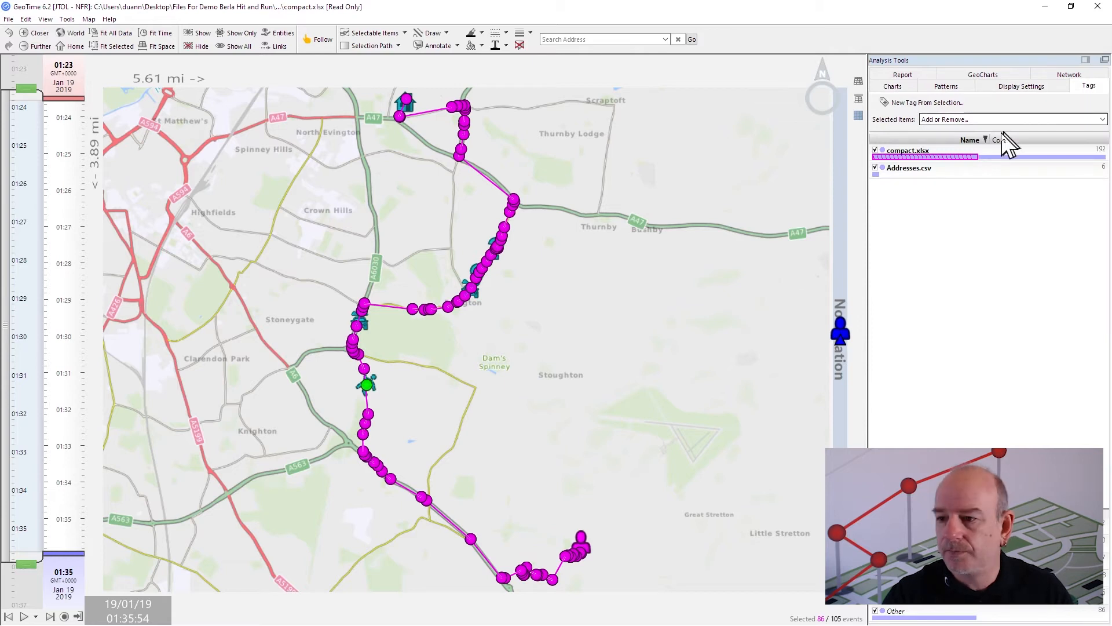
pyautogui.click(912, 103)
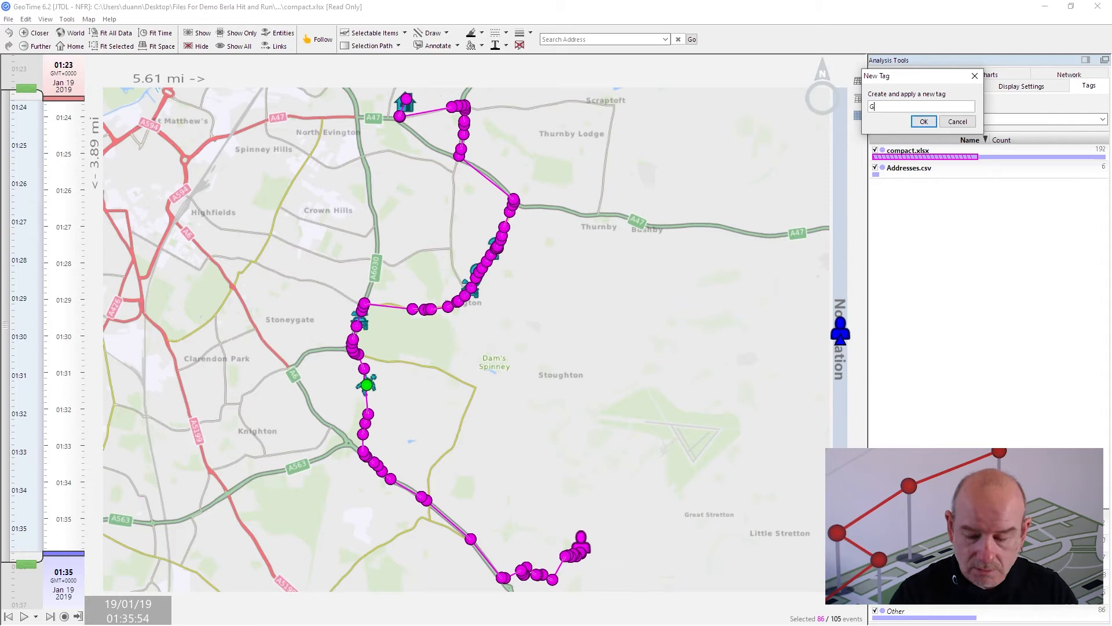
pyautogui.click(924, 121)
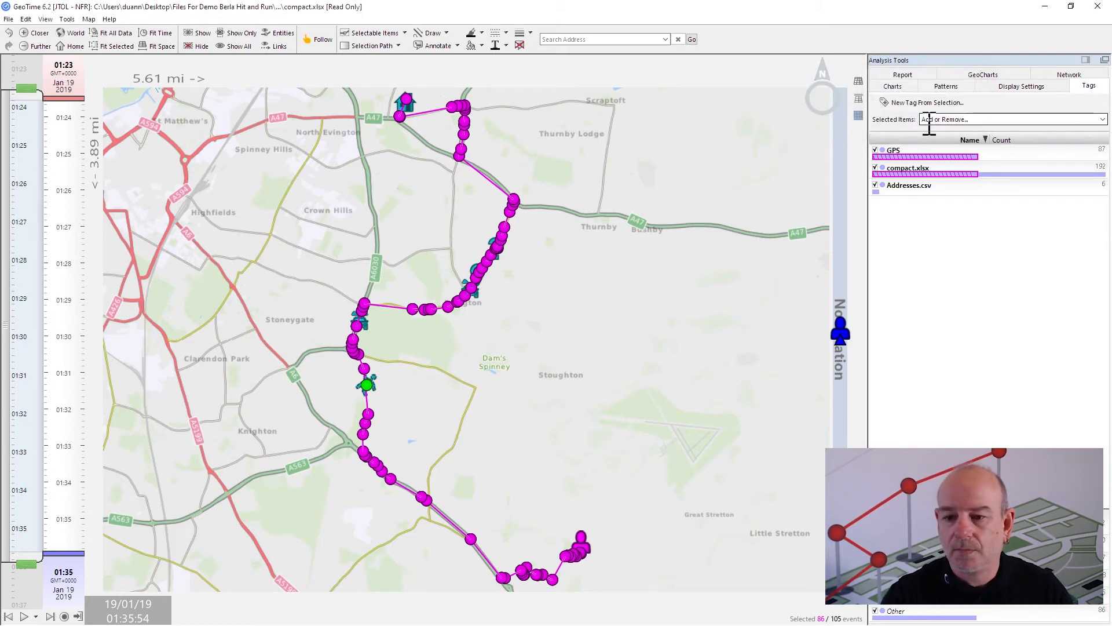
pyautogui.click(708, 315)
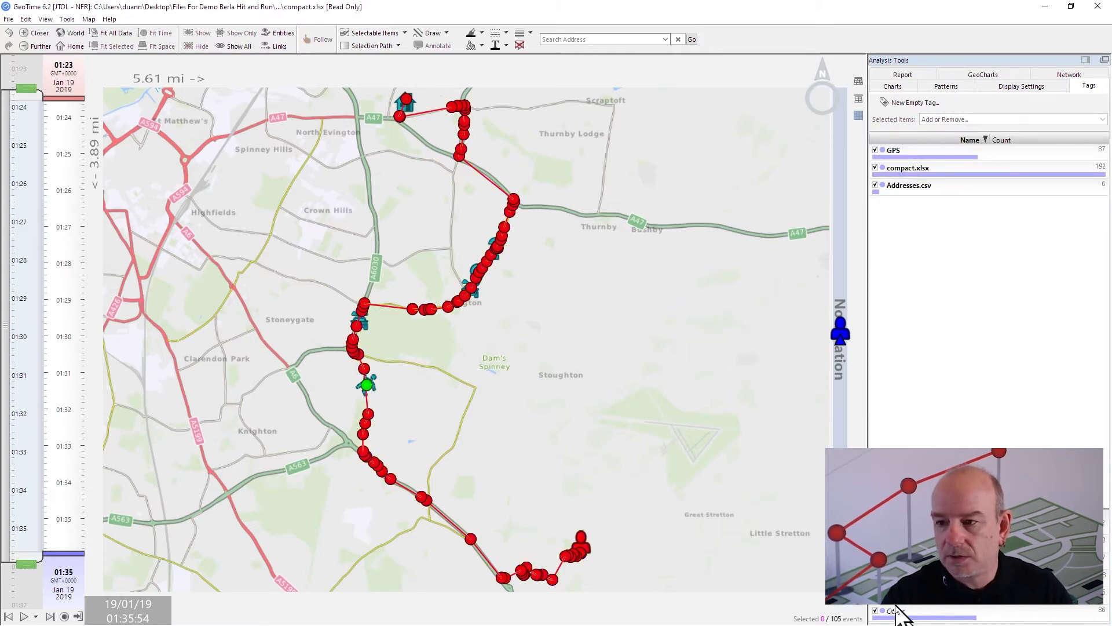
# - Select all mercedes 49jd_event events and tag them with a new Events tag
pyautogui.click(898, 86)
pyautogui.click(898, 299)
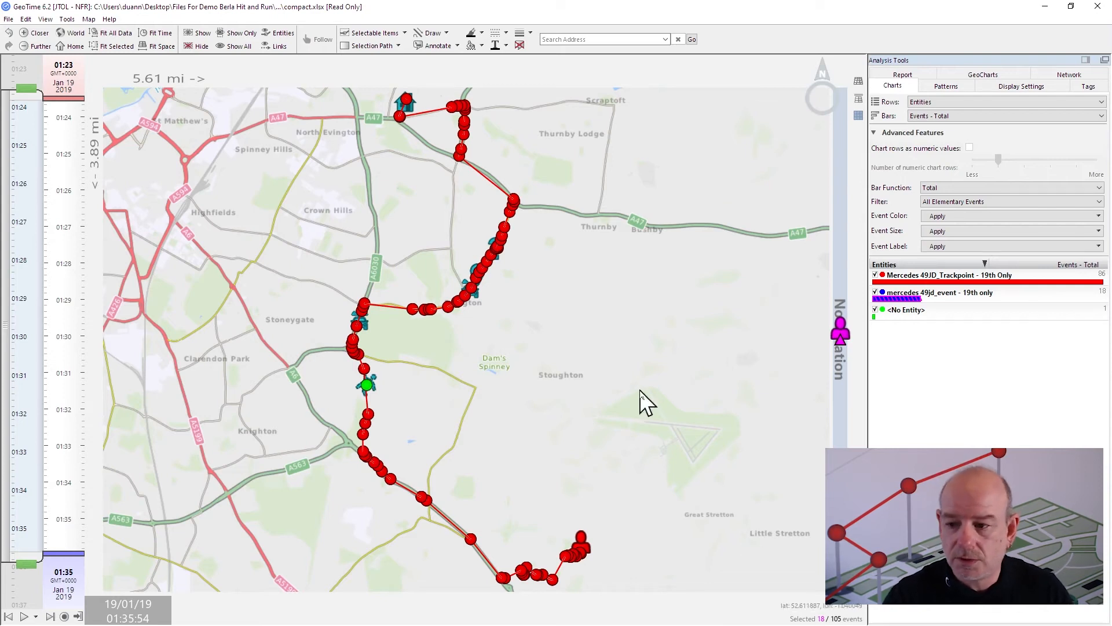
pyautogui.click(1089, 87)
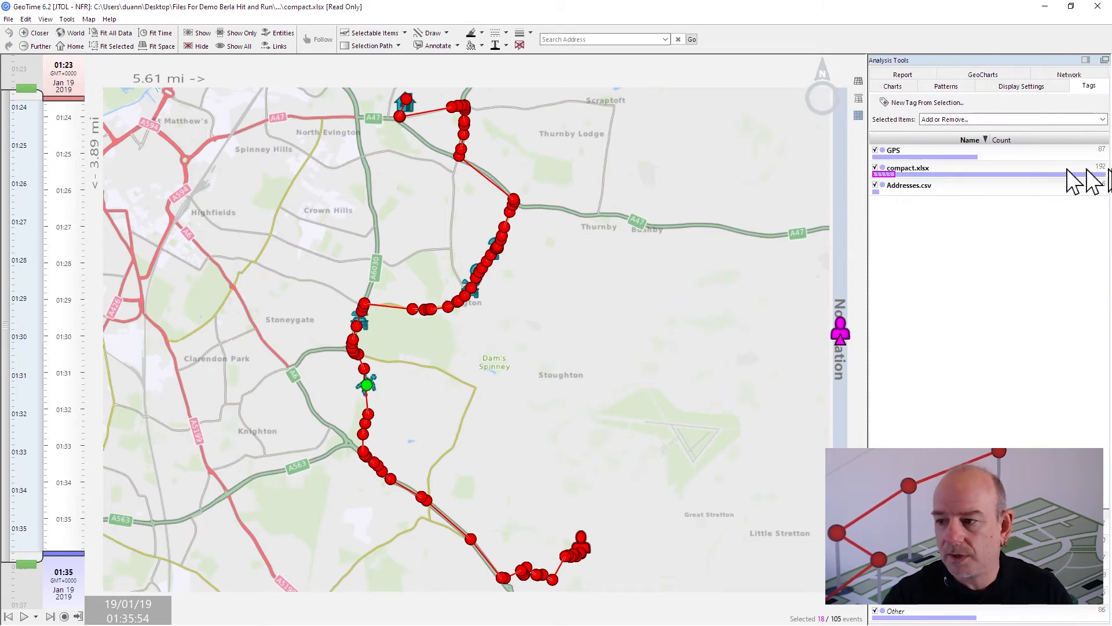
pyautogui.click(907, 104)
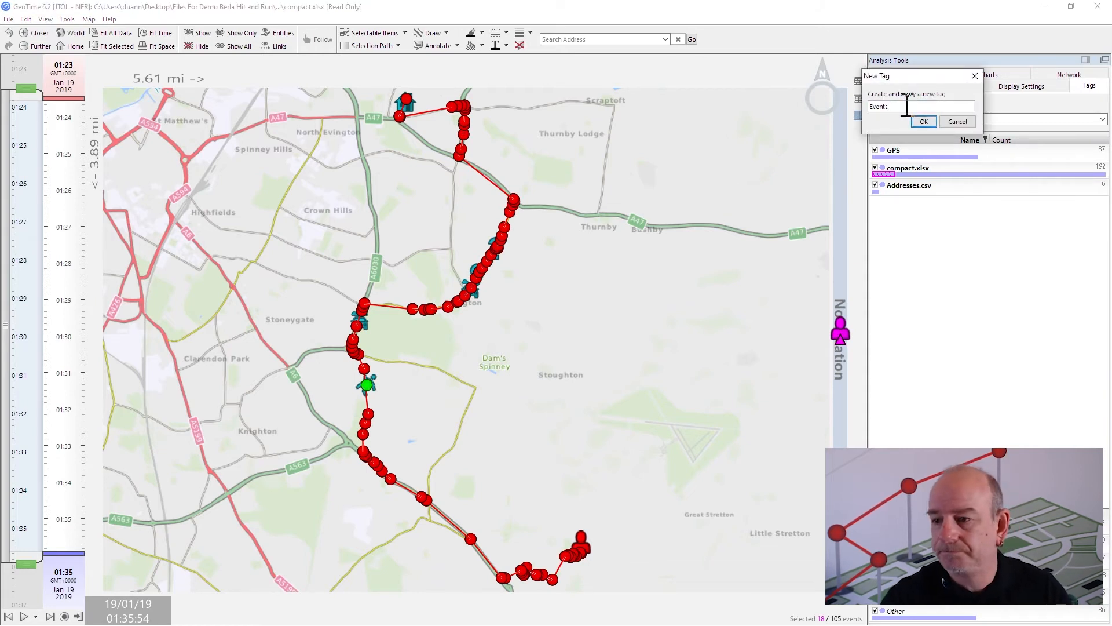
pyautogui.click(924, 122)
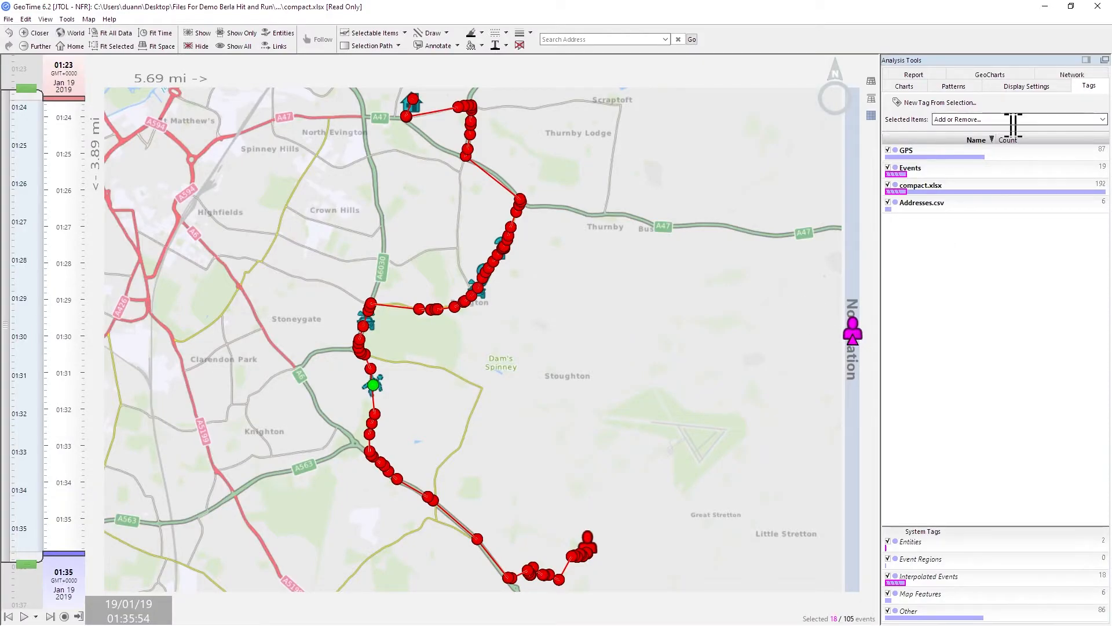
# - Turn on the directional trail for entities in the display settings
pyautogui.click(907, 88)
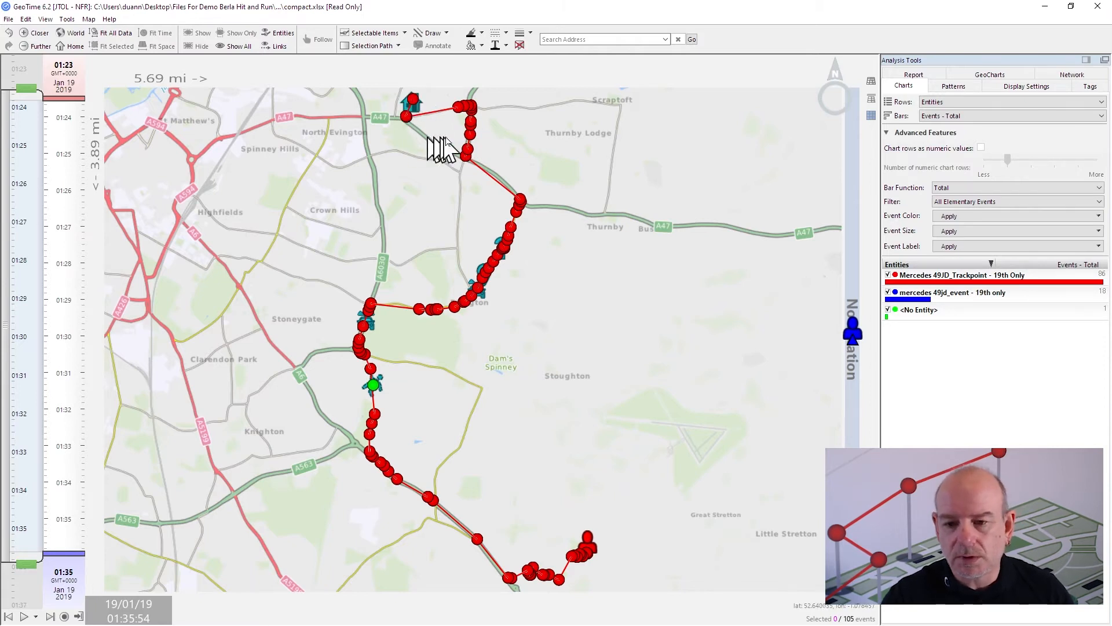
pyautogui.click(1031, 87)
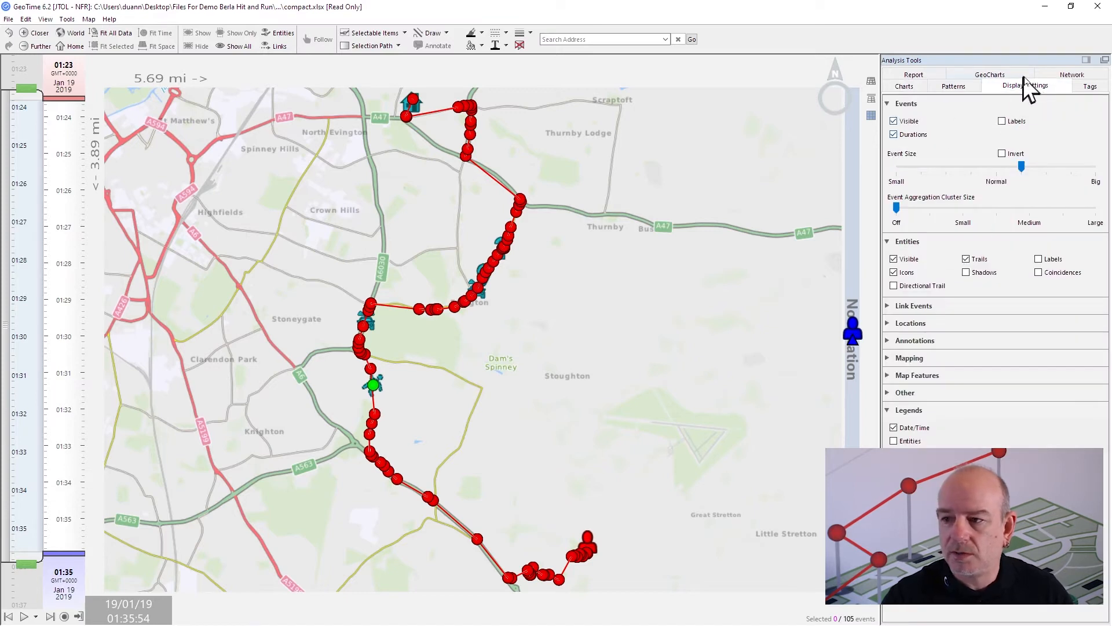
pyautogui.click(894, 286)
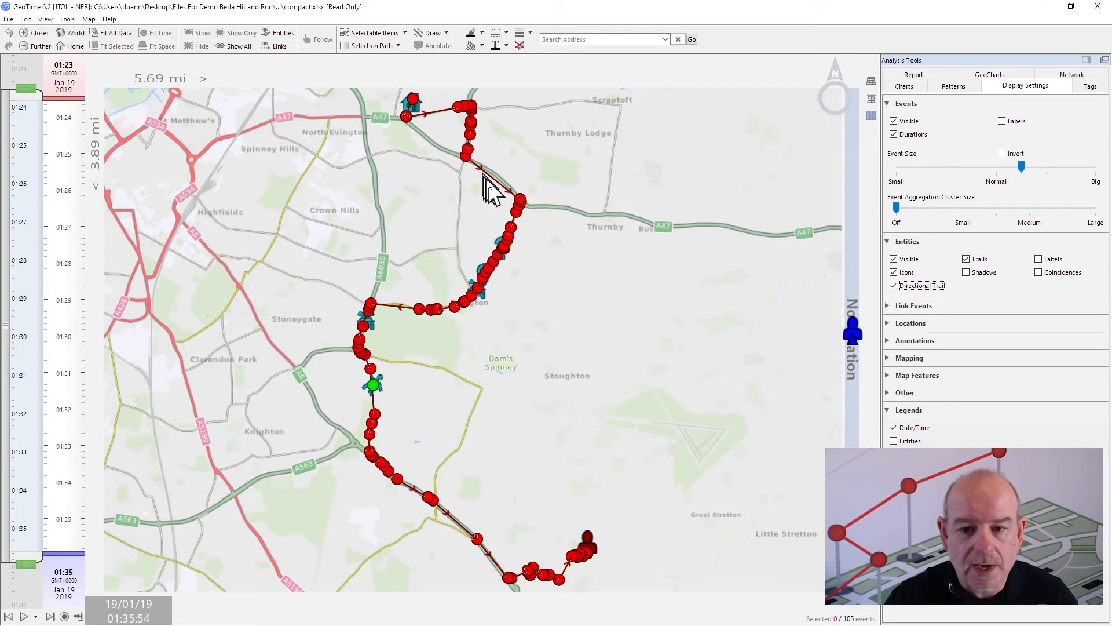
# - Shrink the time range to the start at 01:24 and extend it gradually to 01:35 to replay the Mercedes journey on the map
pyautogui.moveTo(449, 125)
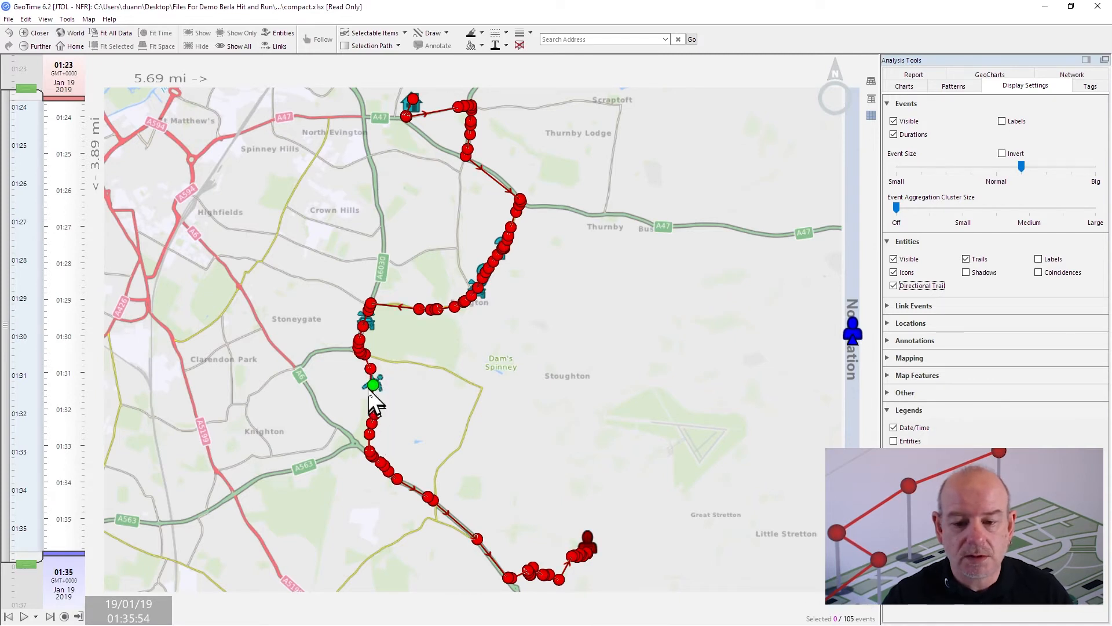
pyautogui.moveTo(371, 391)
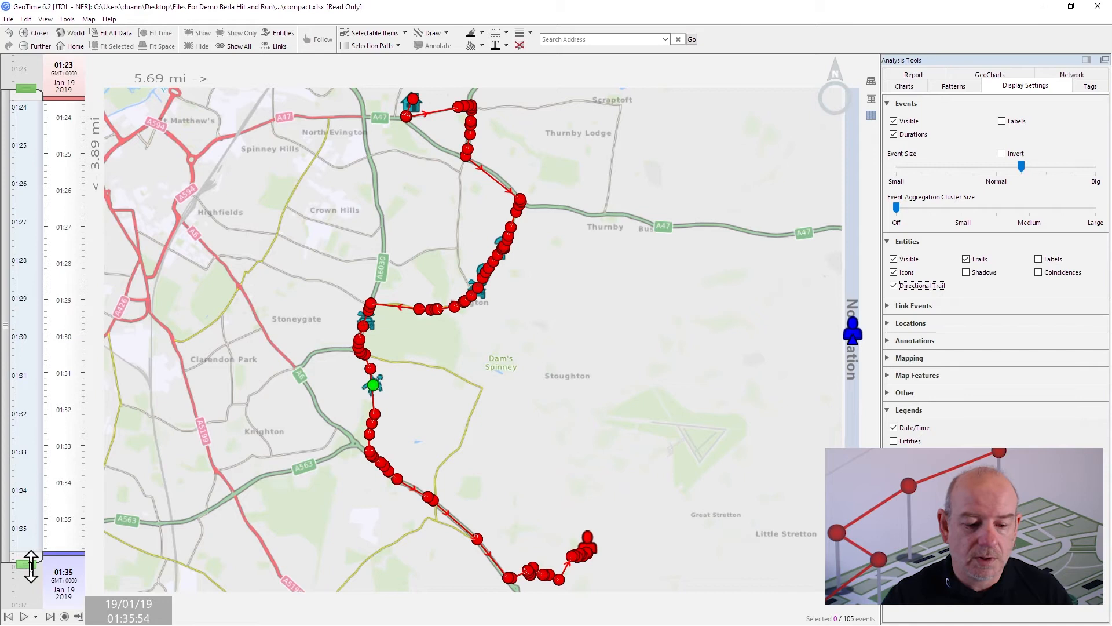
pyautogui.moveTo(30, 564); pyautogui.dragTo(48, 113)
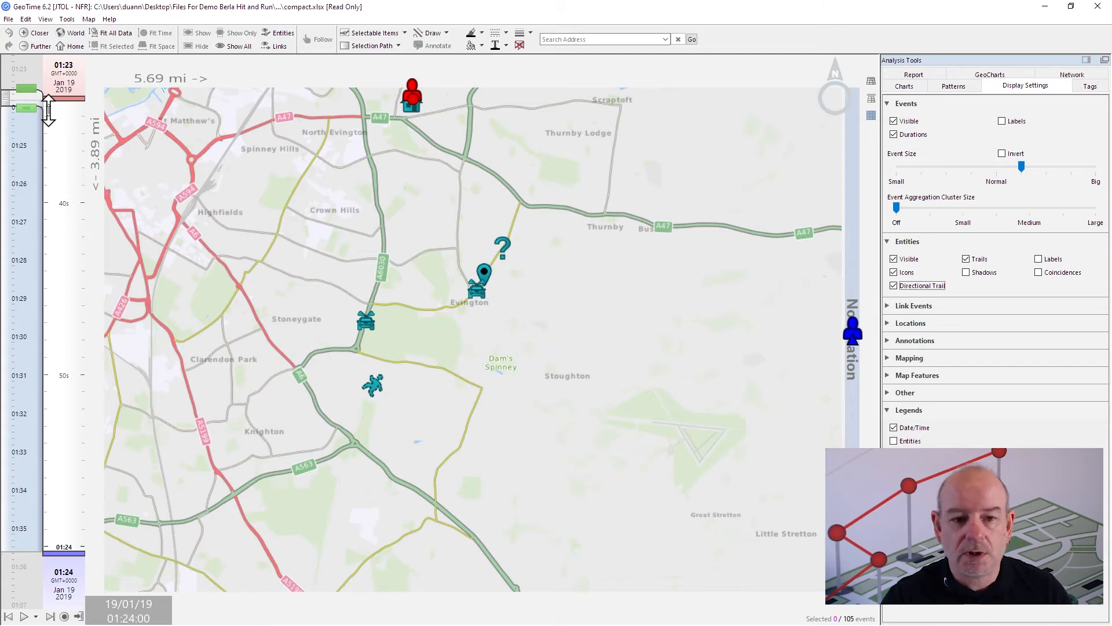
pyautogui.moveTo(27, 110); pyautogui.dragTo(24, 136)
pyautogui.moveTo(20, 153); pyautogui.dragTo(31, 253)
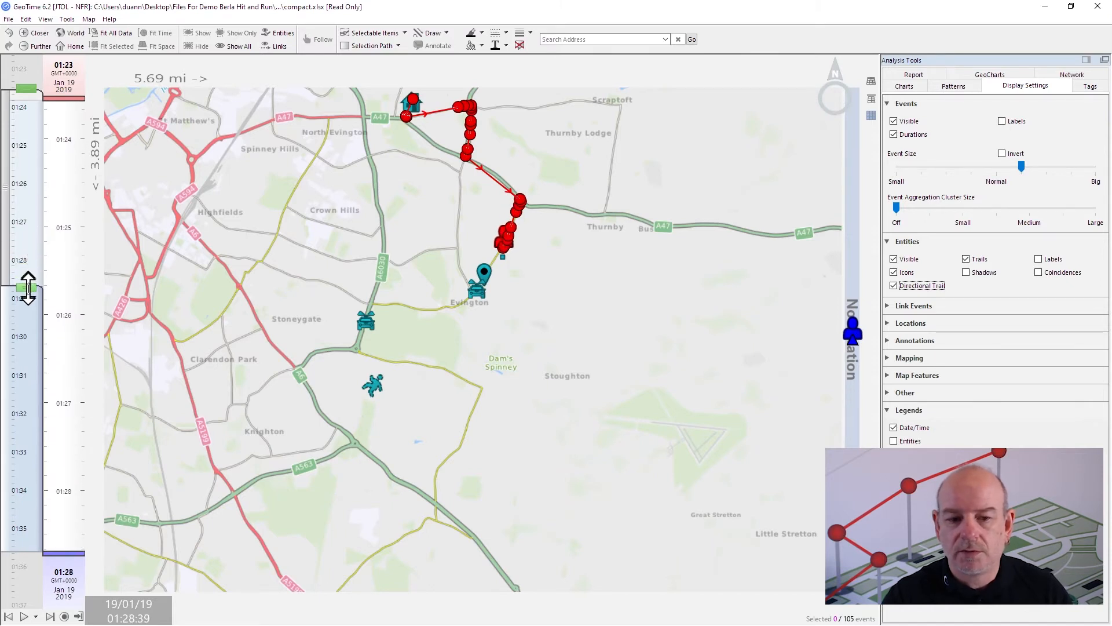
pyautogui.moveTo(23, 318); pyautogui.dragTo(31, 554)
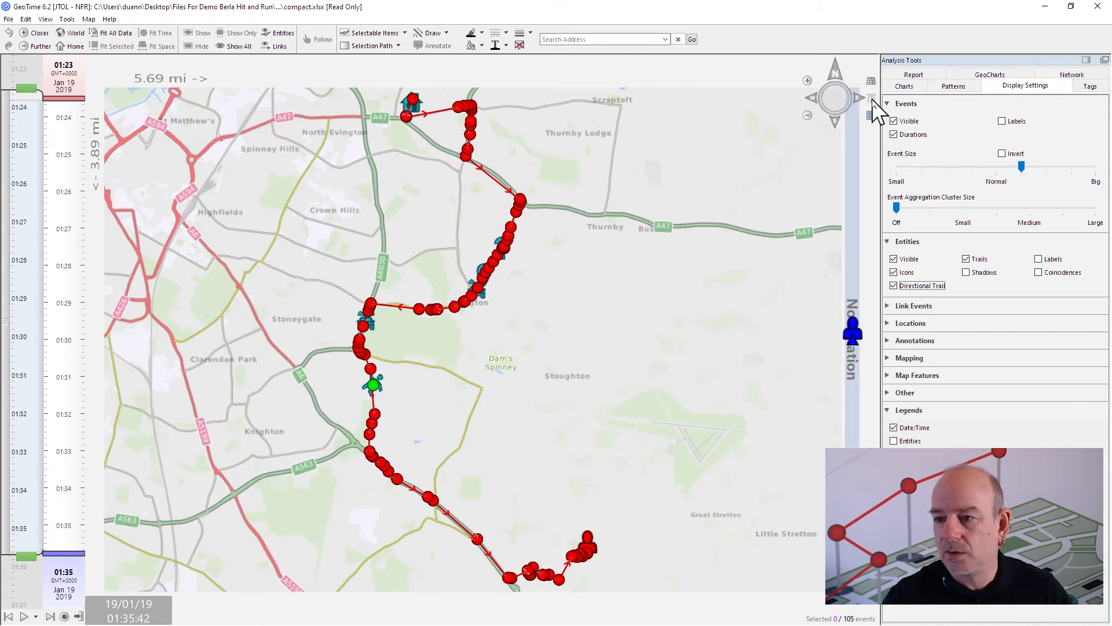
# - Show the journey in the 3D view, rotate it and fit the view to the events around the fatality
pyautogui.click(872, 82)
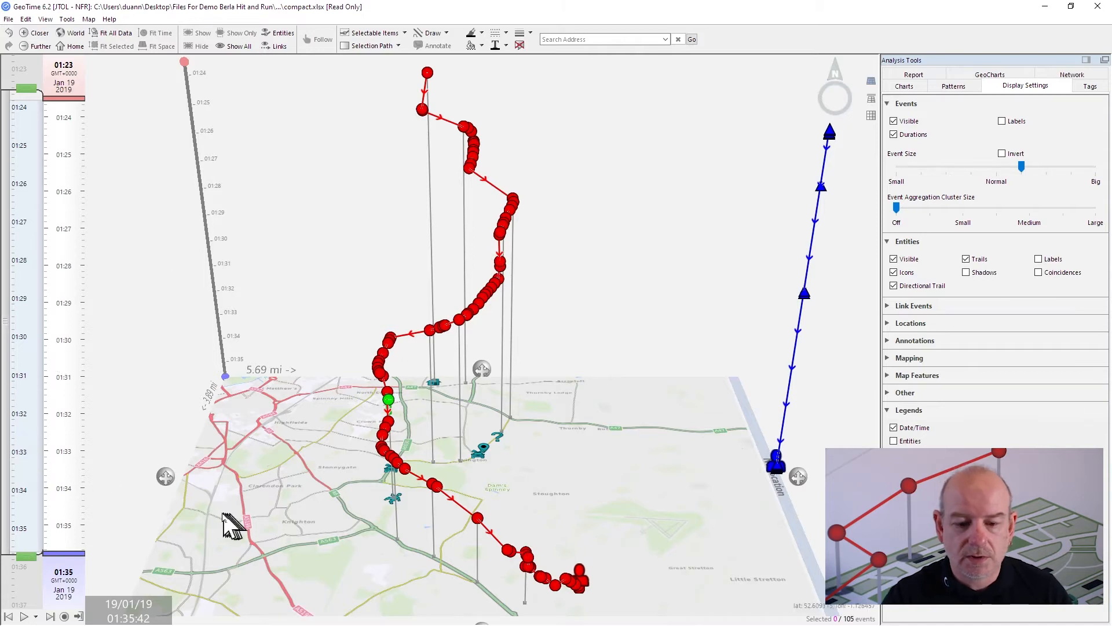
pyautogui.moveTo(161, 476); pyautogui.dragTo(248, 427)
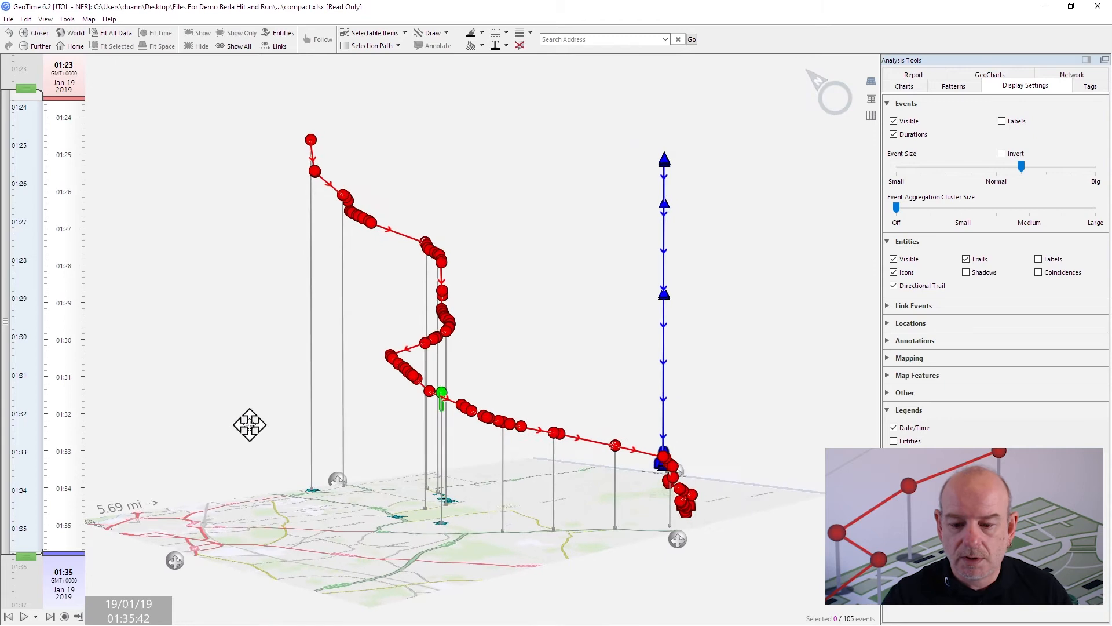
pyautogui.moveTo(478, 376); pyautogui.dragTo(403, 452)
pyautogui.click(112, 46)
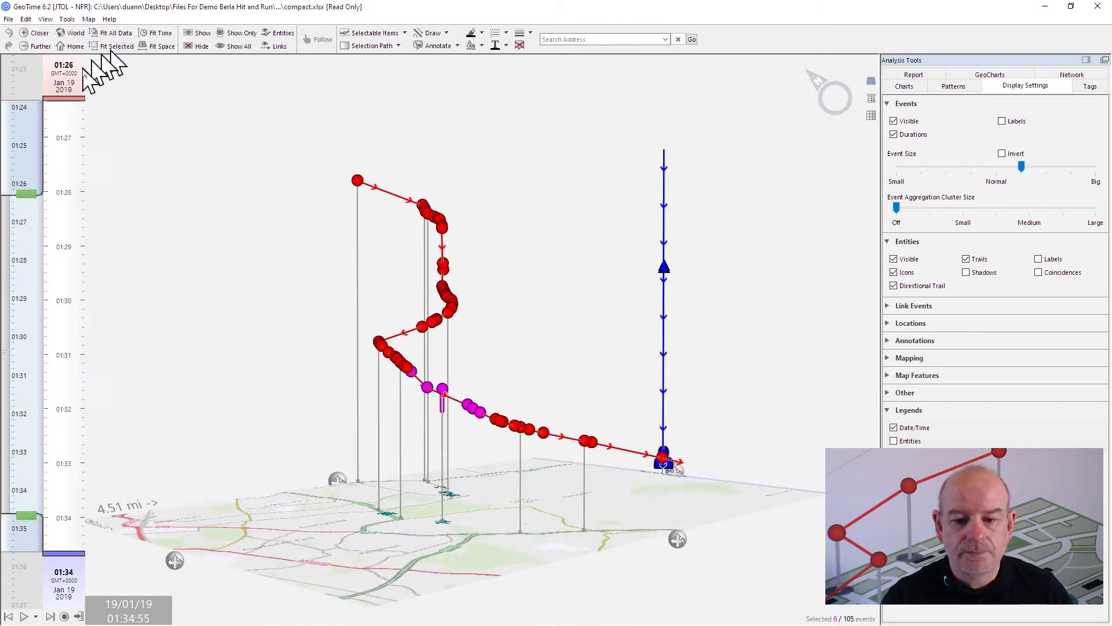
pyautogui.click(603, 341)
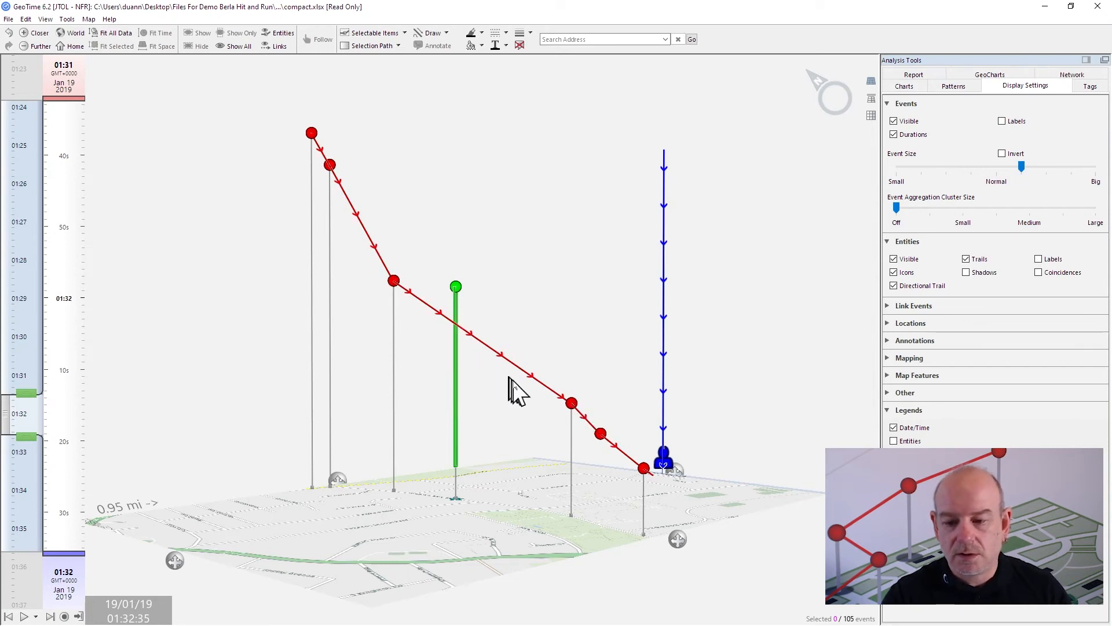
# - Switch to the split time-and-map view, rotate the map and examine the trackpoints just before and after the fatality event
pyautogui.moveTo(687, 550); pyautogui.dragTo(651, 578)
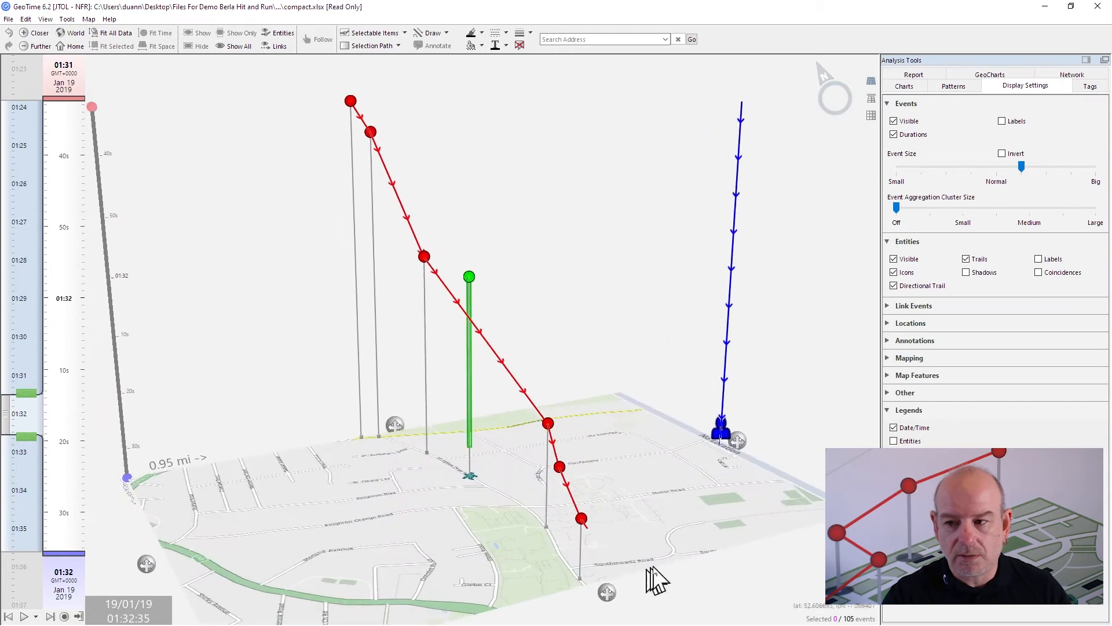
pyautogui.click(872, 99)
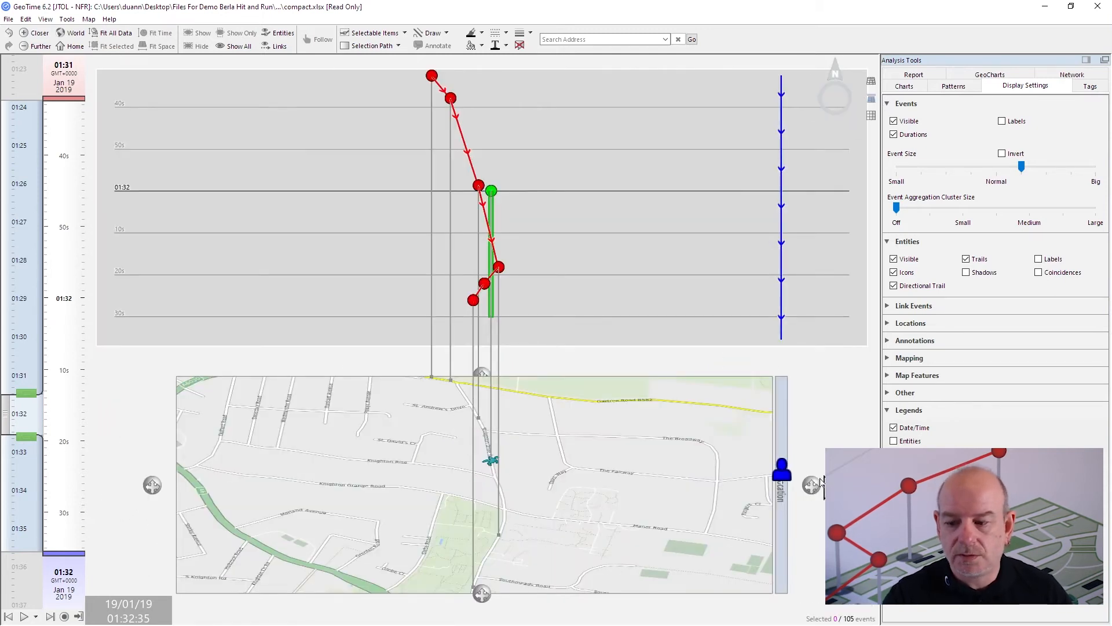
pyautogui.moveTo(809, 484); pyautogui.dragTo(770, 410)
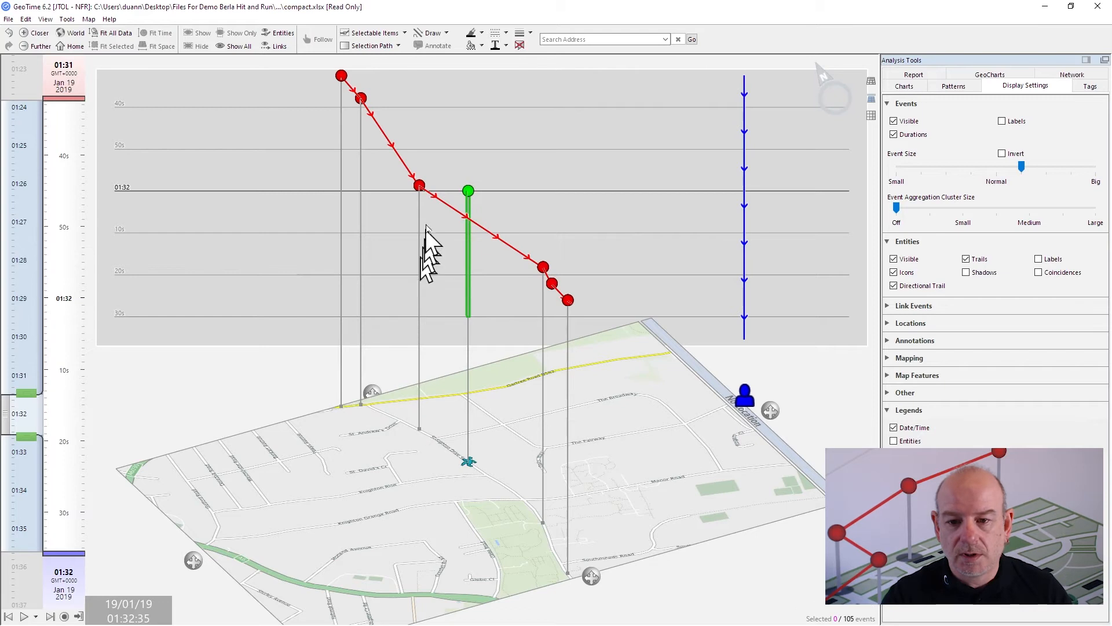
pyautogui.moveTo(422, 187)
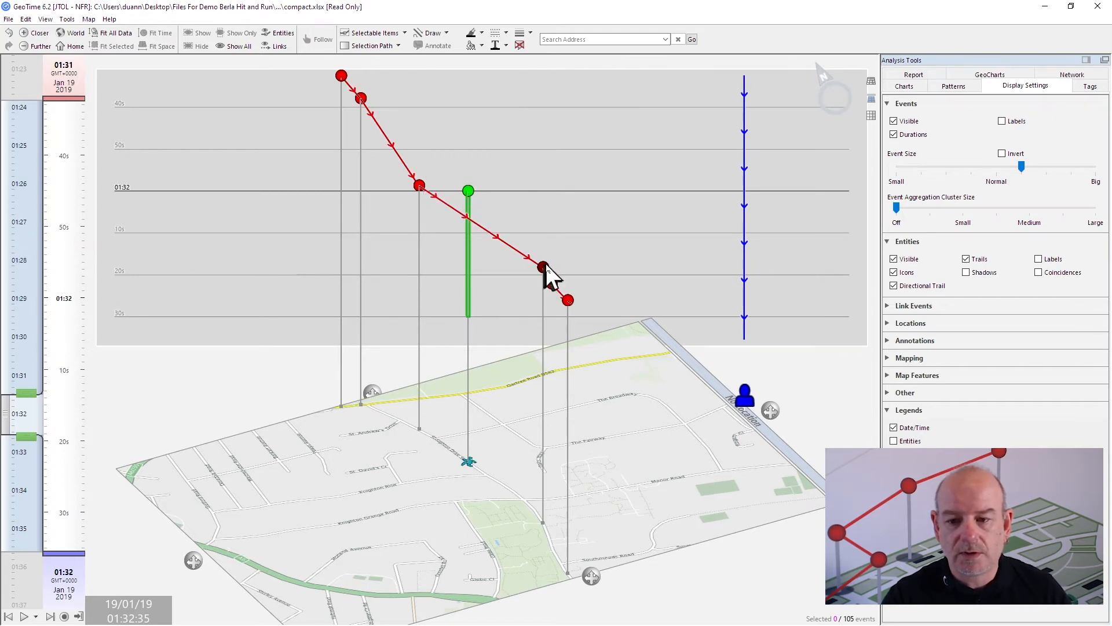
pyautogui.moveTo(544, 268)
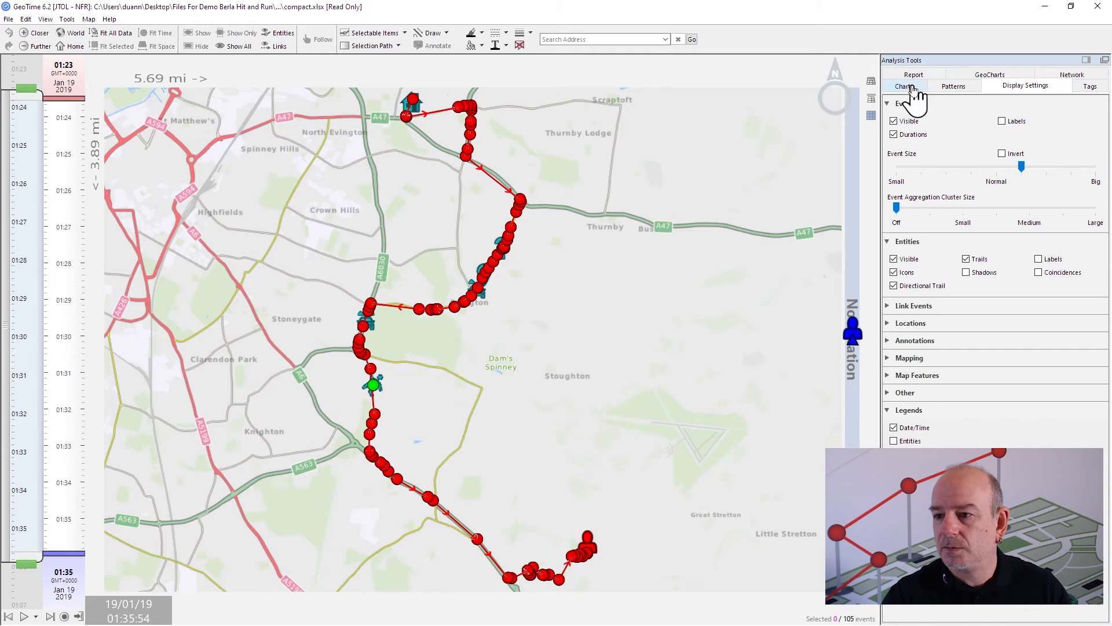
# - Chart the events with ~strspeed as the rows and look through the listed speeds
pyautogui.click(905, 87)
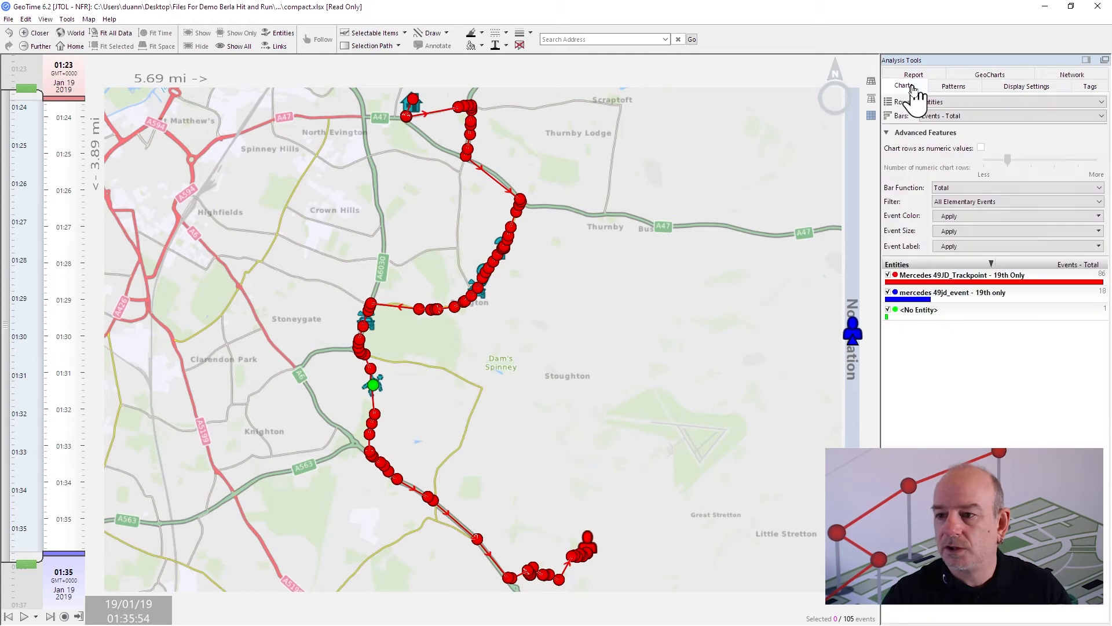
pyautogui.click(1065, 102)
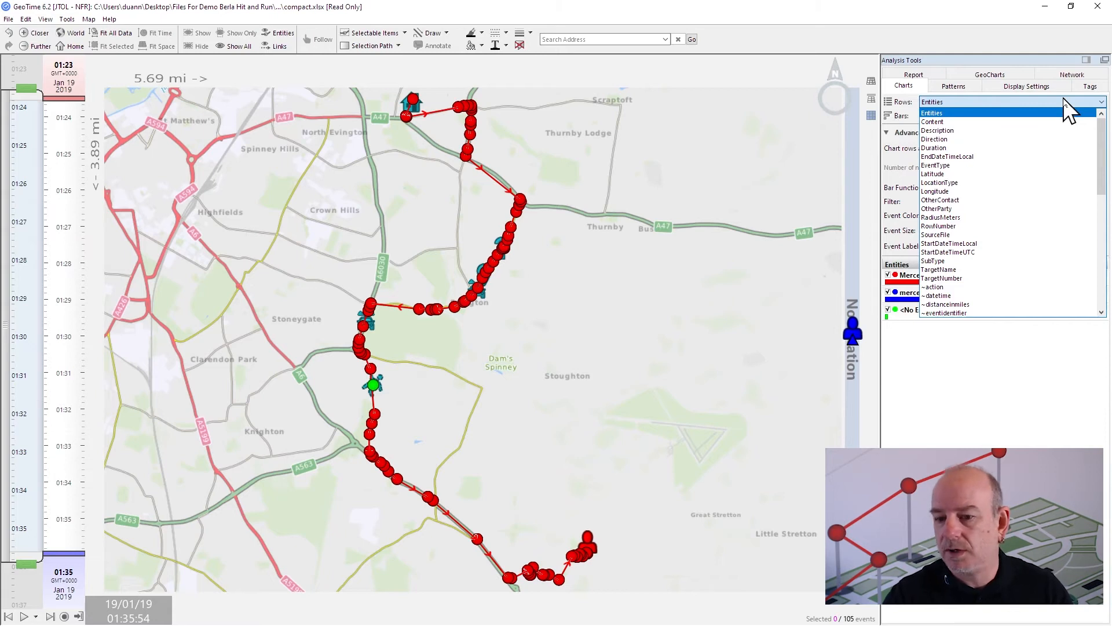
pyautogui.moveTo(1100, 137); pyautogui.dragTo(1099, 194)
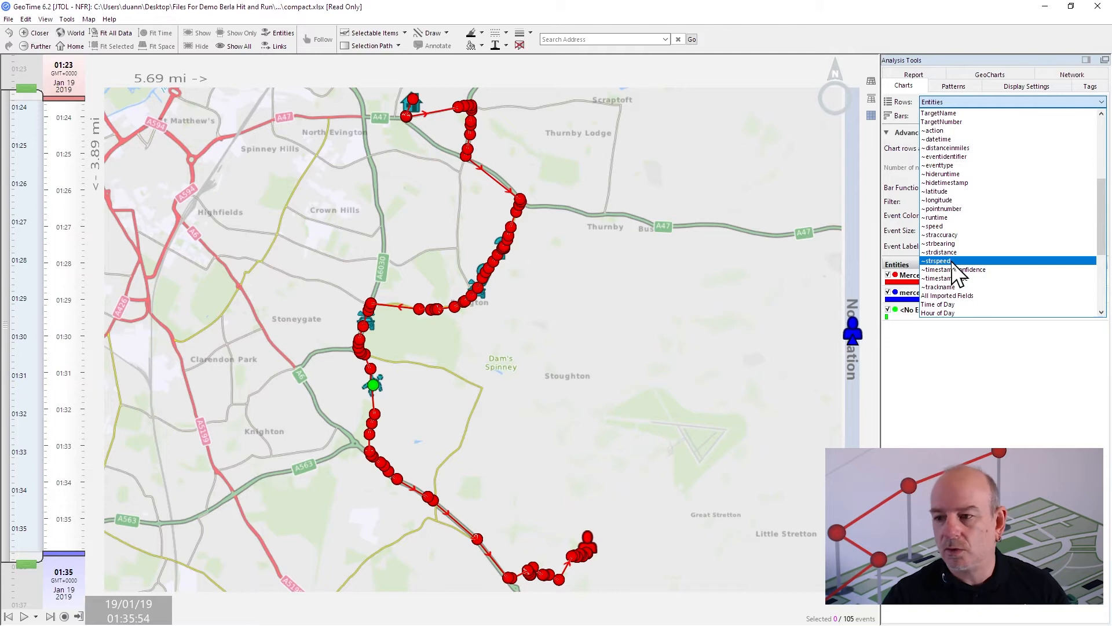
pyautogui.click(953, 261)
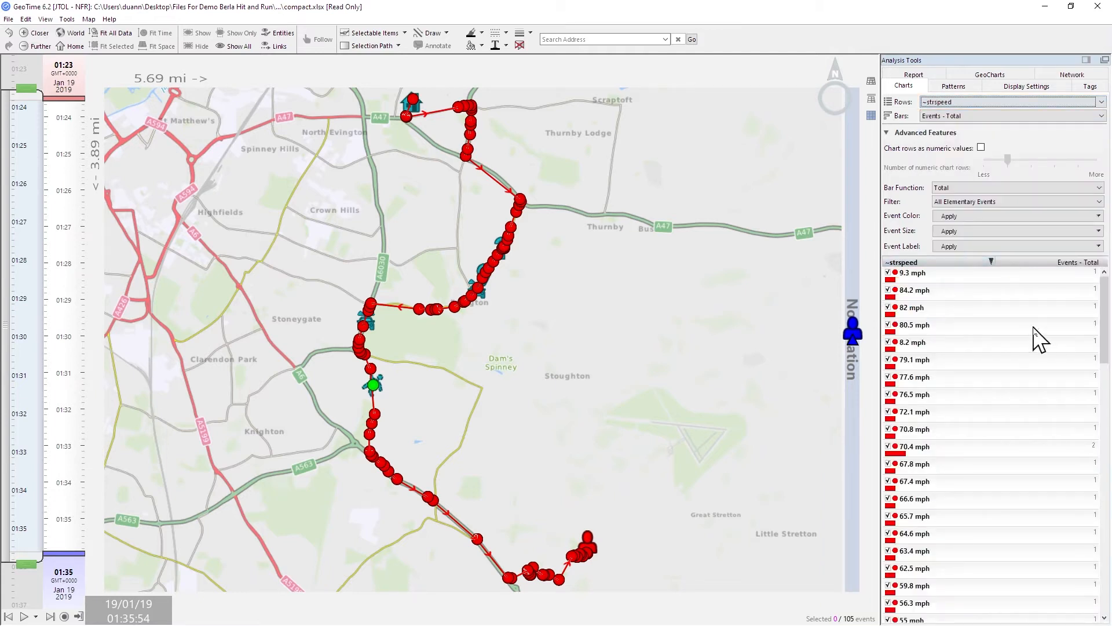
pyautogui.moveTo(1104, 307); pyautogui.dragTo(1103, 492)
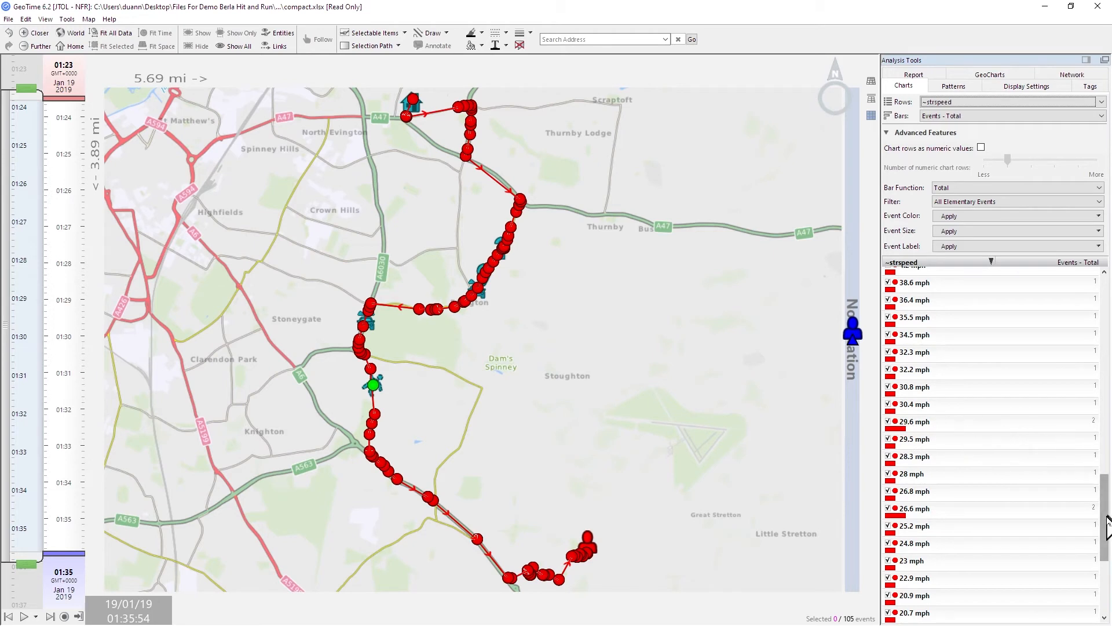
pyautogui.moveTo(1108, 521); pyautogui.dragTo(1092, 273)
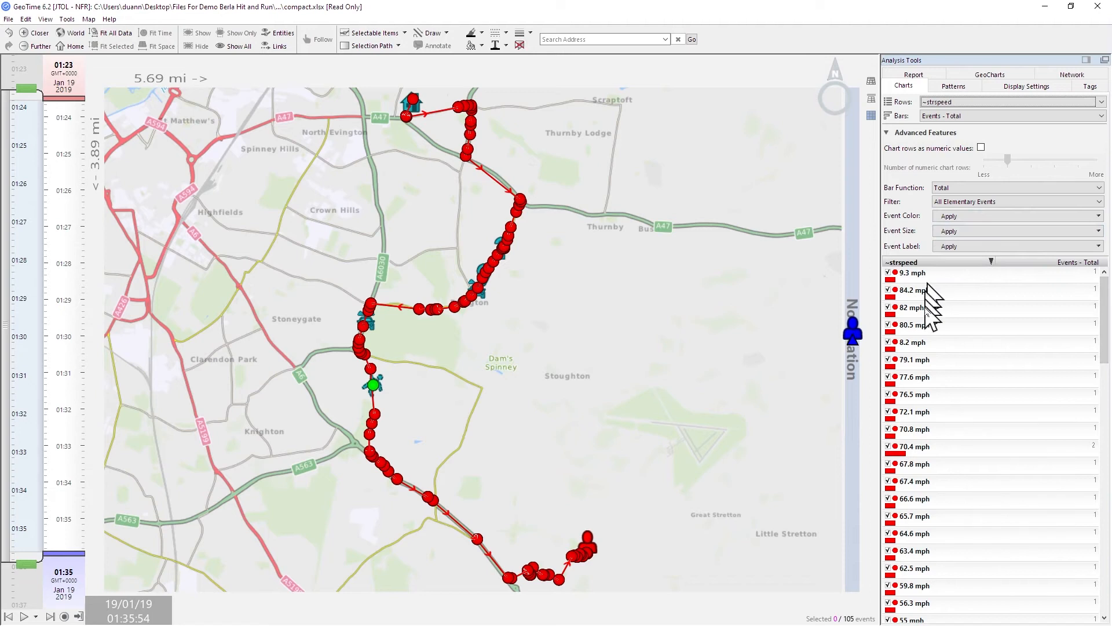
# - Chart the ~strspeed rows as numeric values and apply the rainbow gradient as the event color
pyautogui.click(1099, 215)
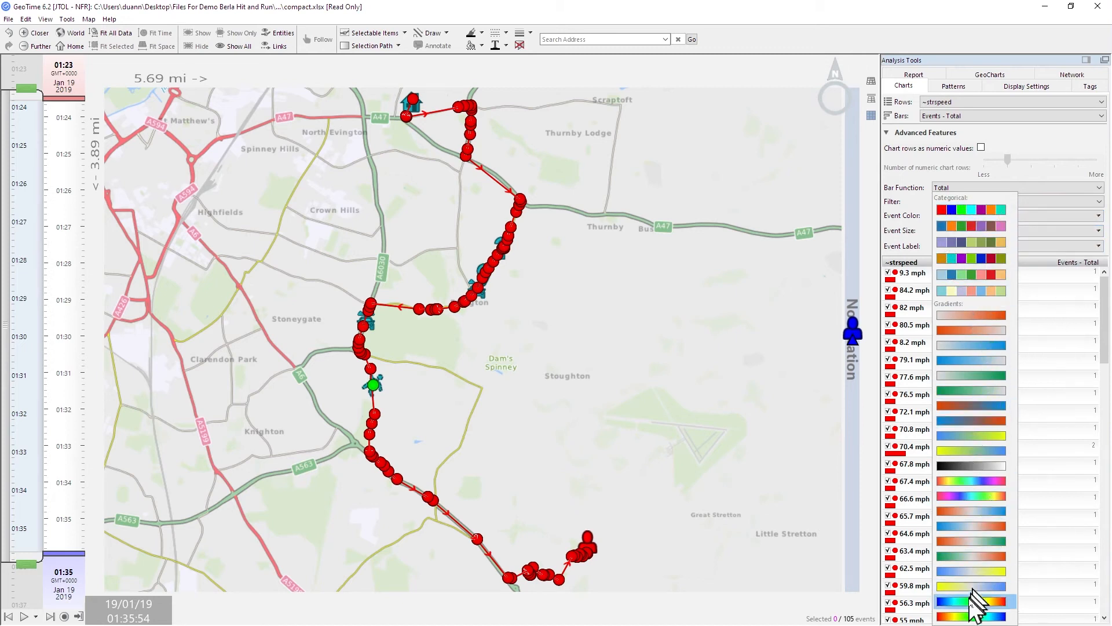
pyautogui.click(963, 618)
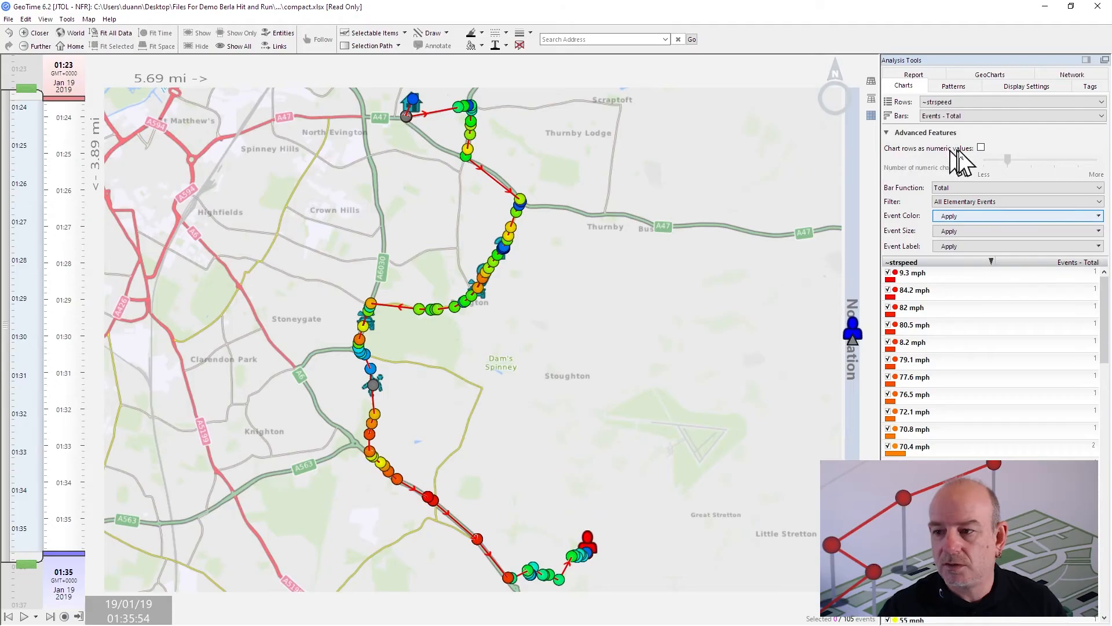
pyautogui.click(981, 147)
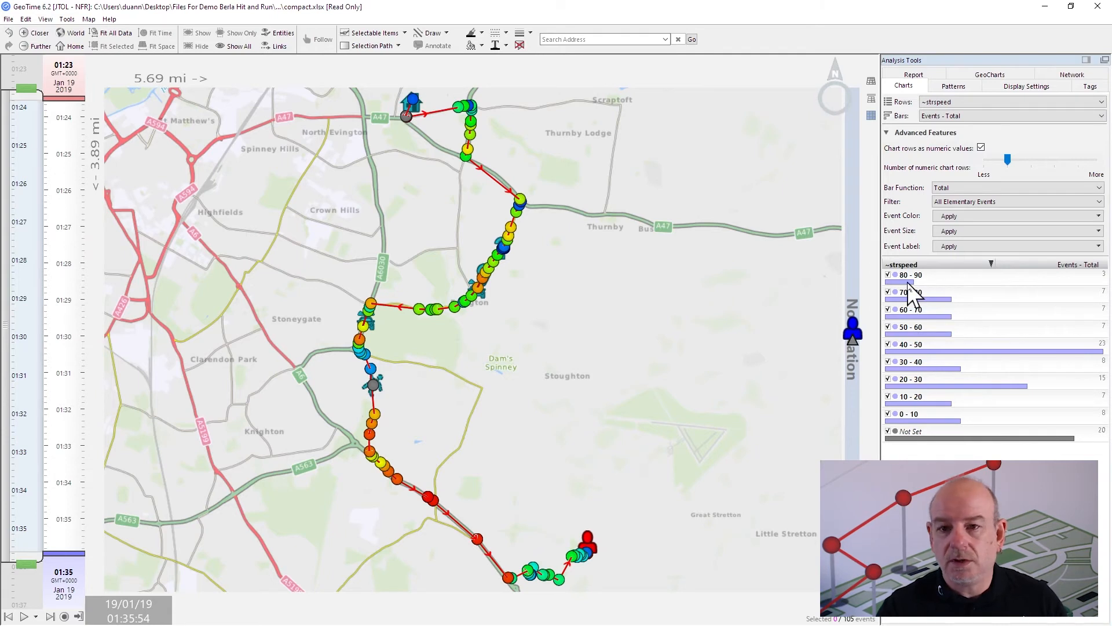
pyautogui.click(1099, 216)
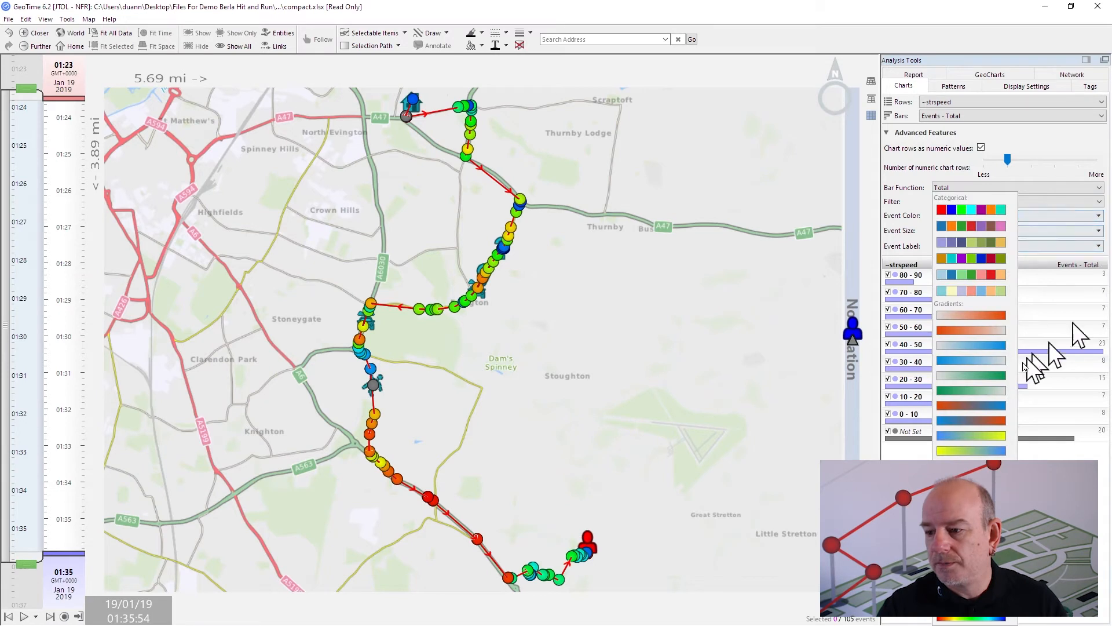
pyautogui.click(998, 617)
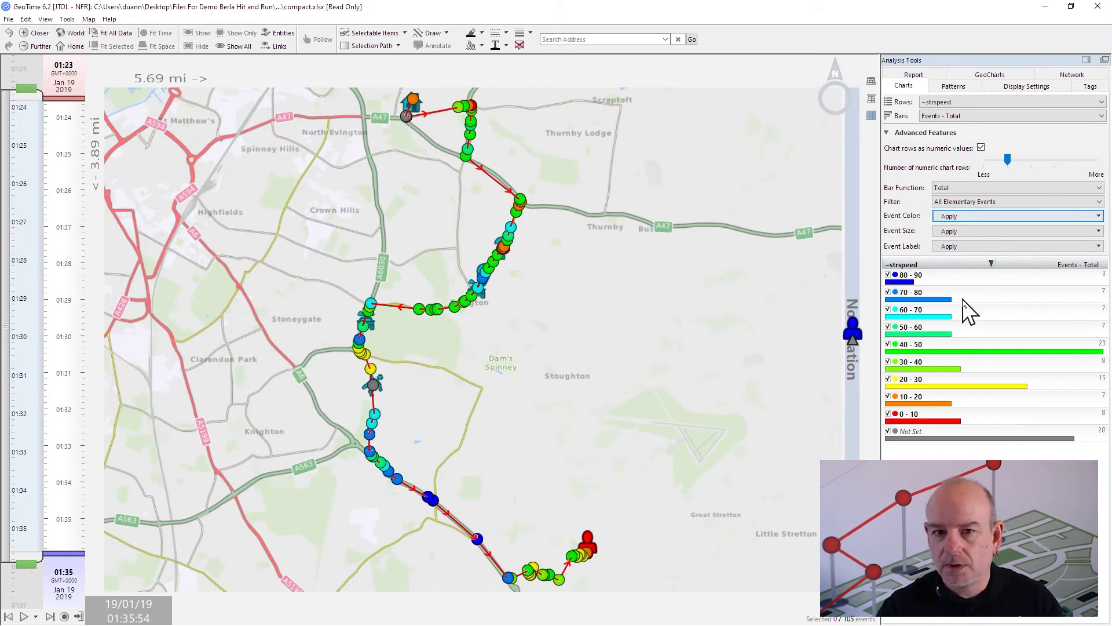
# - Show only the events in the four speed ranges from 0 - 10 to 30 - 40, and clear the selection
pyautogui.doubleClick(919, 368)
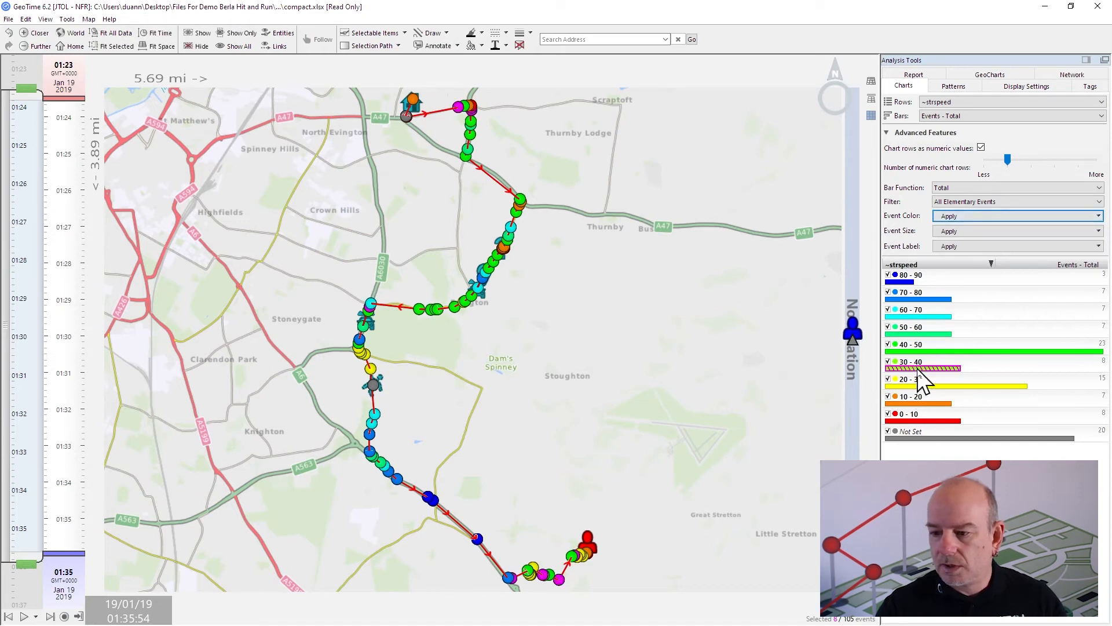
pyautogui.click(889, 380)
pyautogui.click(888, 398)
pyautogui.click(889, 415)
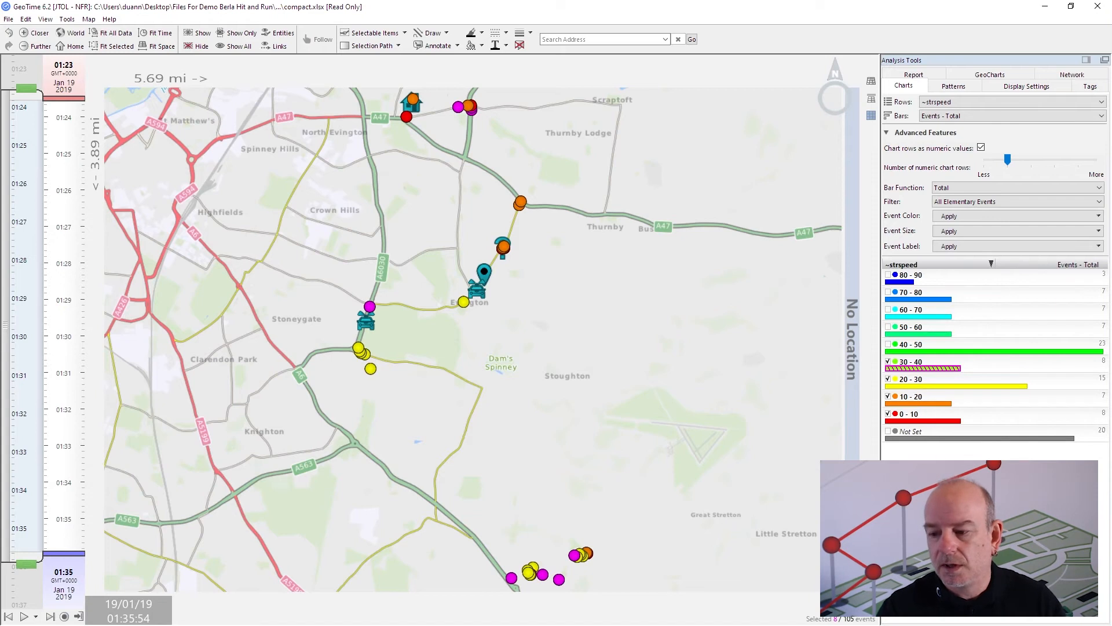
pyautogui.click(736, 481)
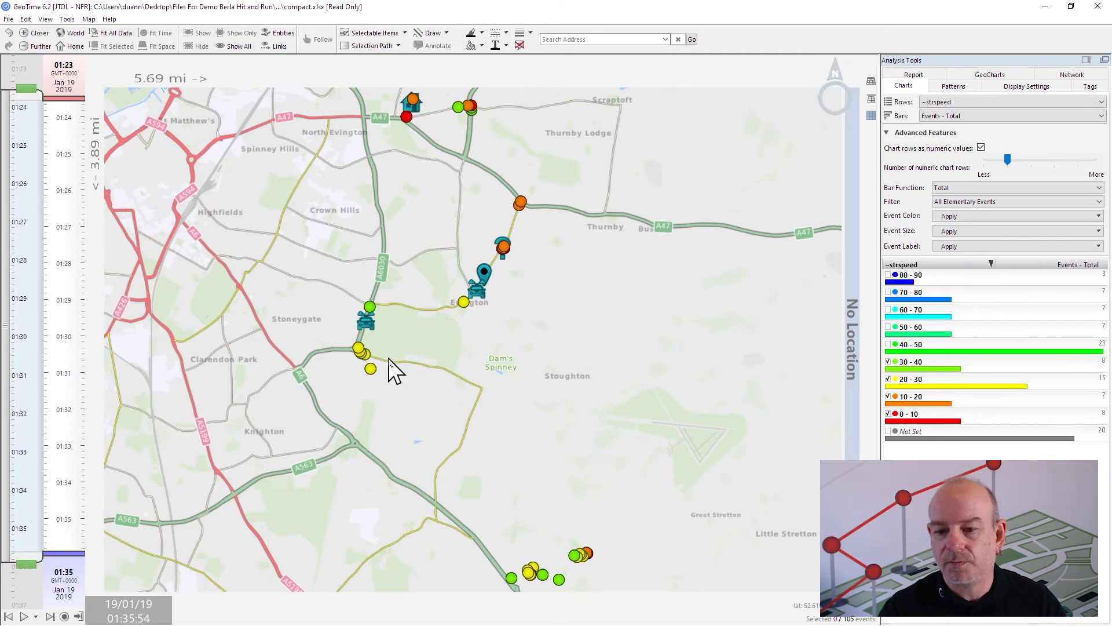
# - Show only the events in the five speed ranges from 40 - 50 to 80 - 90, and clear the selection
pyautogui.click(907, 351)
pyautogui.keyDown('shift'); pyautogui.click(907, 284); pyautogui.keyUp('shift')
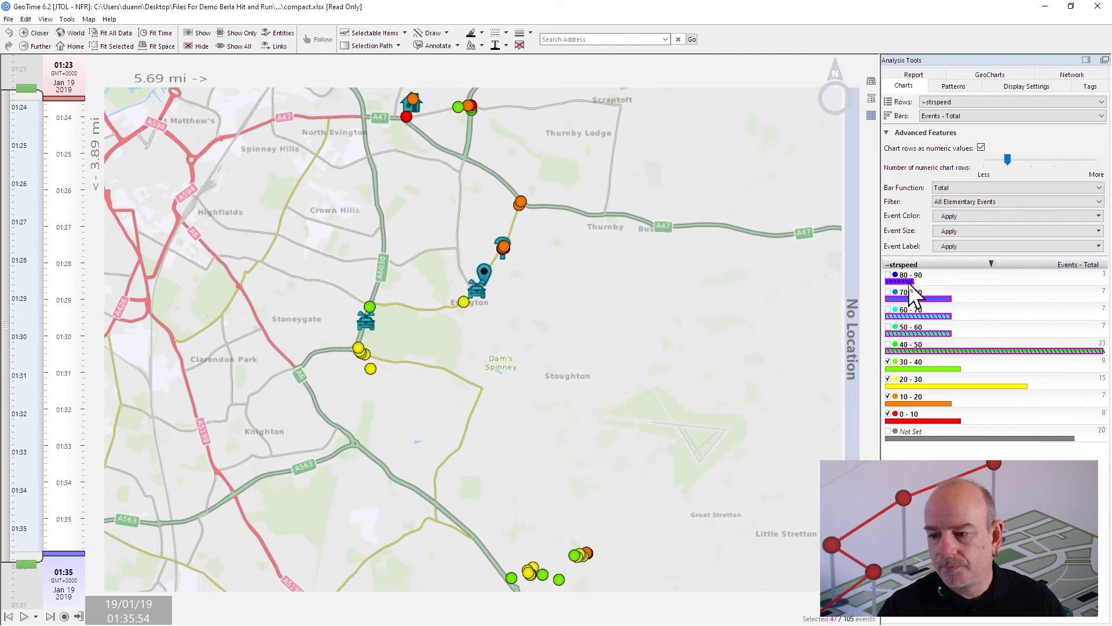
pyautogui.click(237, 33)
pyautogui.click(637, 429)
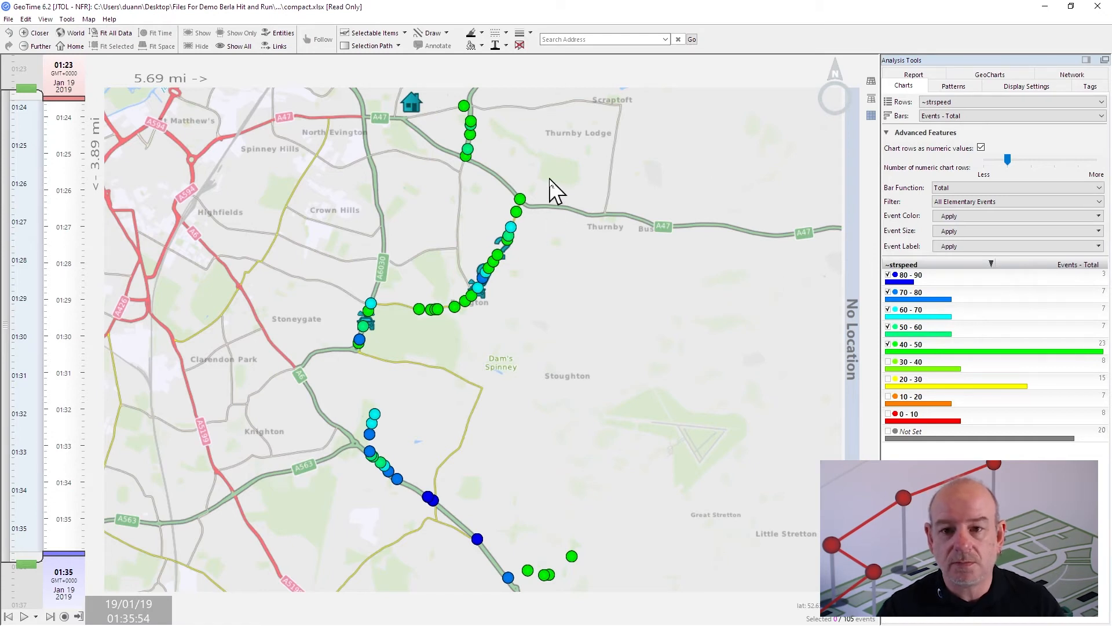
# - Write "Show of Speed" below "Overview of Data" in the report and link it to a snapshot of the current view
pyautogui.click(914, 75)
pyautogui.write('a')
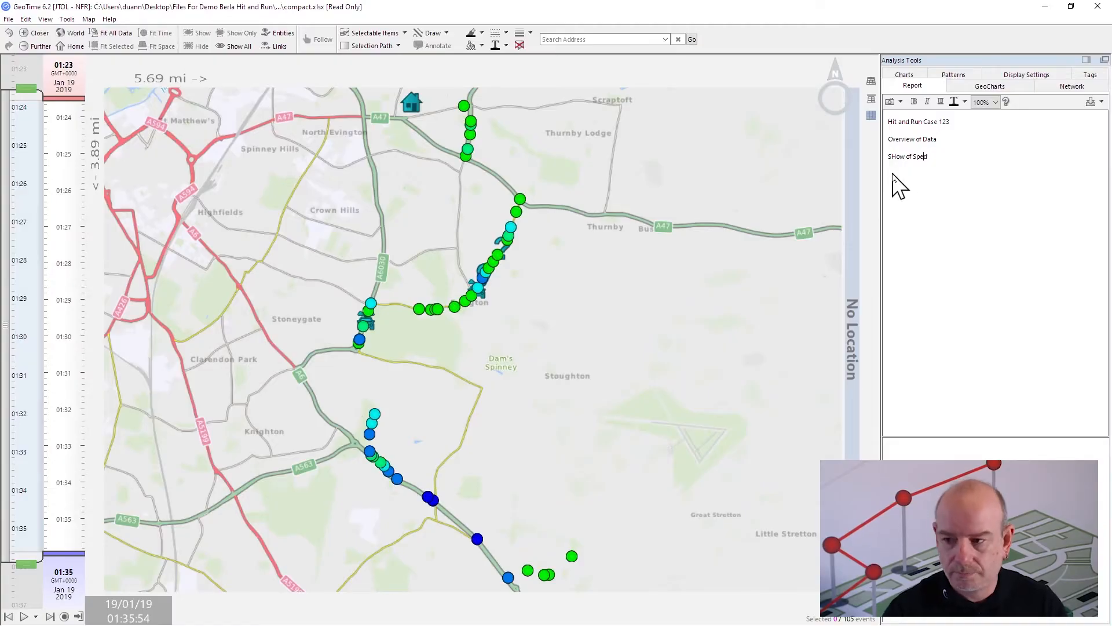
pyautogui.click(895, 161)
pyautogui.press('BackSpace')
pyautogui.write('h')
pyautogui.moveTo(935, 155); pyautogui.dragTo(881, 154)
pyautogui.click(889, 103)
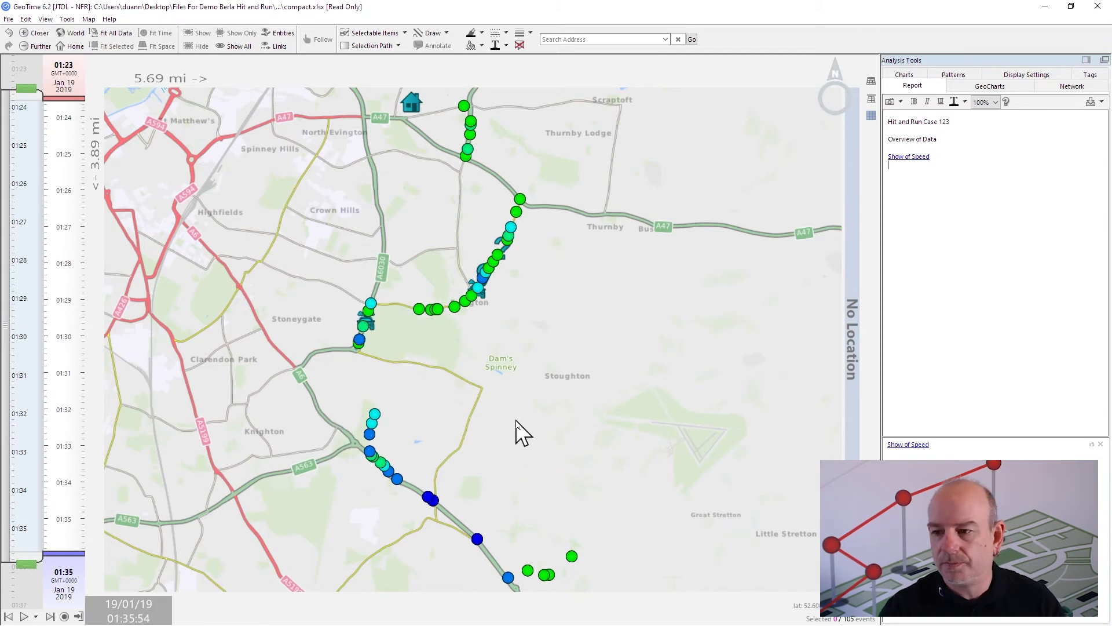
# - Add "Speed Legend" beside "Show of Speed" in the report and link it to an image of the speed chart
pyautogui.click(904, 75)
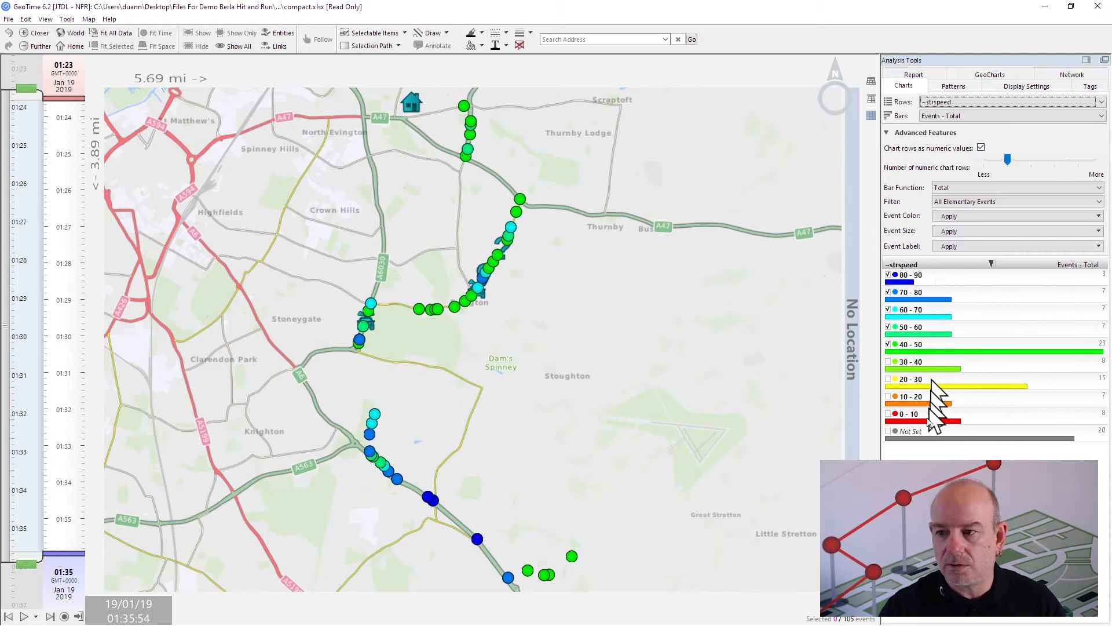
pyautogui.click(911, 77)
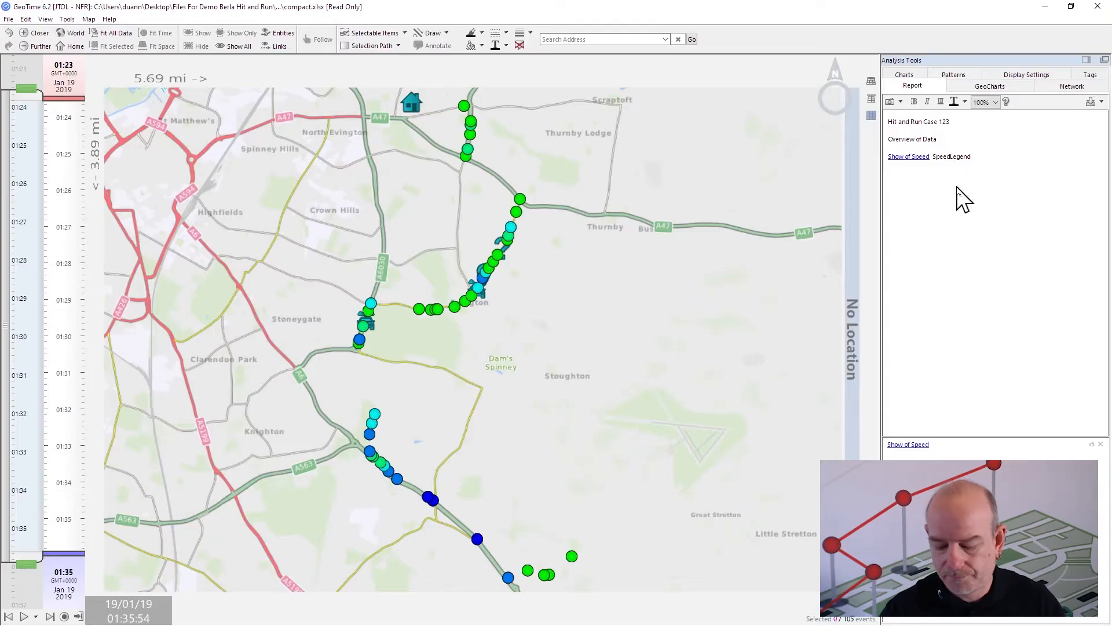
pyautogui.moveTo(973, 156); pyautogui.dragTo(943, 158)
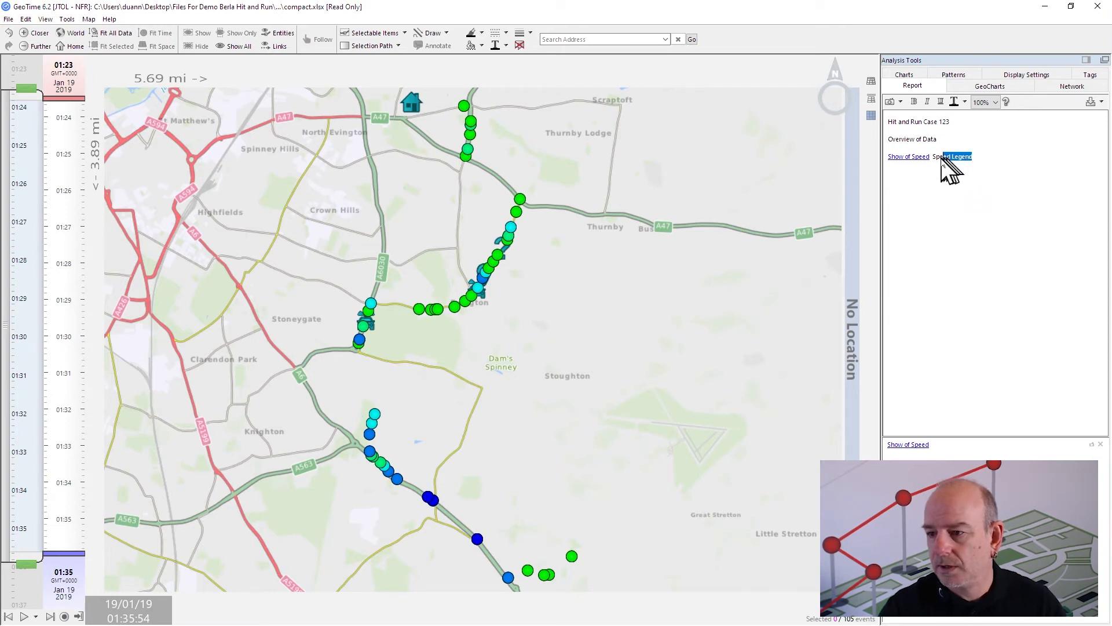
pyautogui.click(901, 102)
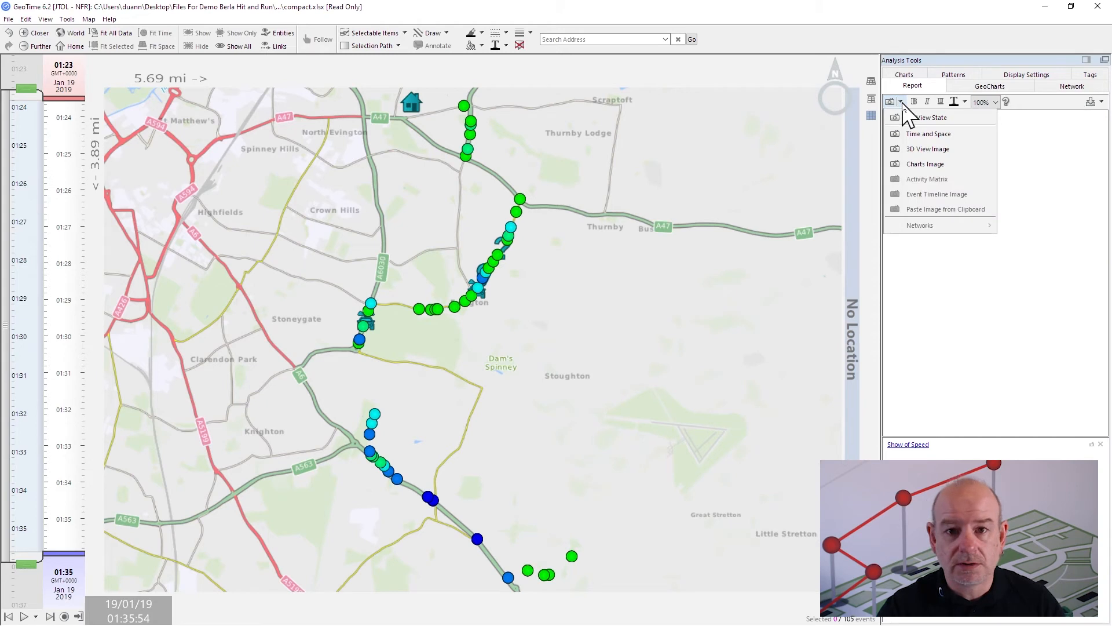
pyautogui.click(926, 164)
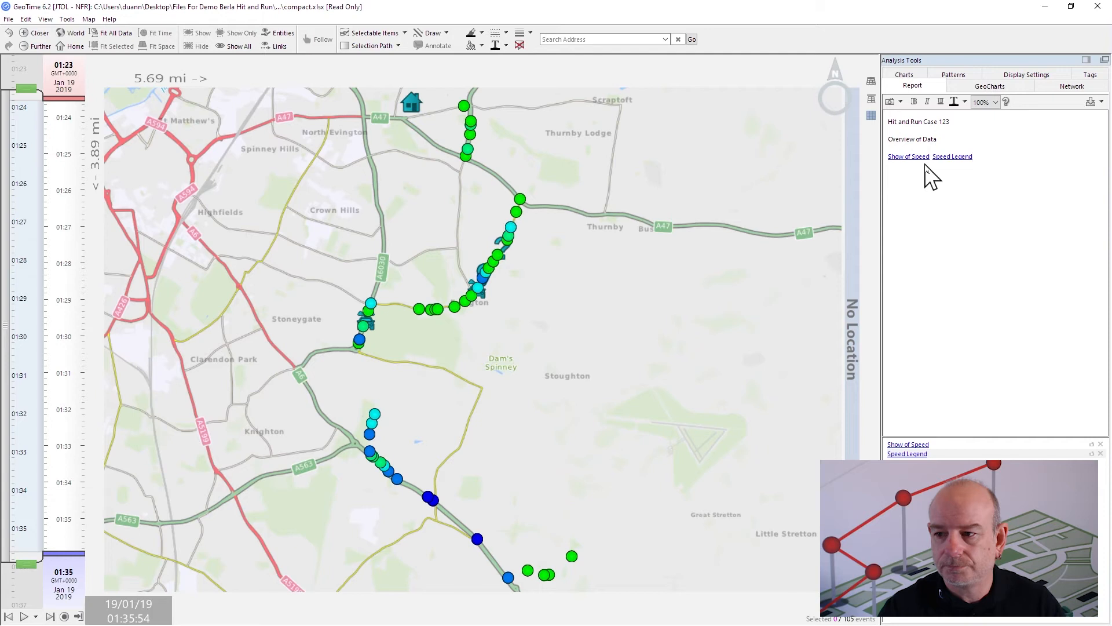
pyautogui.moveTo(961, 161)
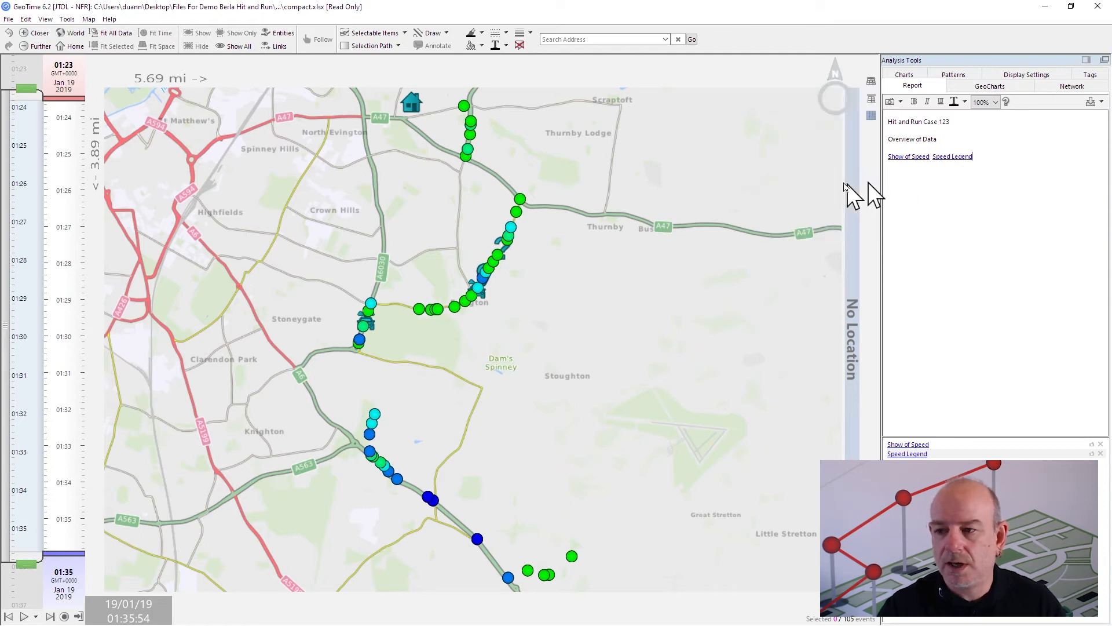
pyautogui.moveTo(911, 161)
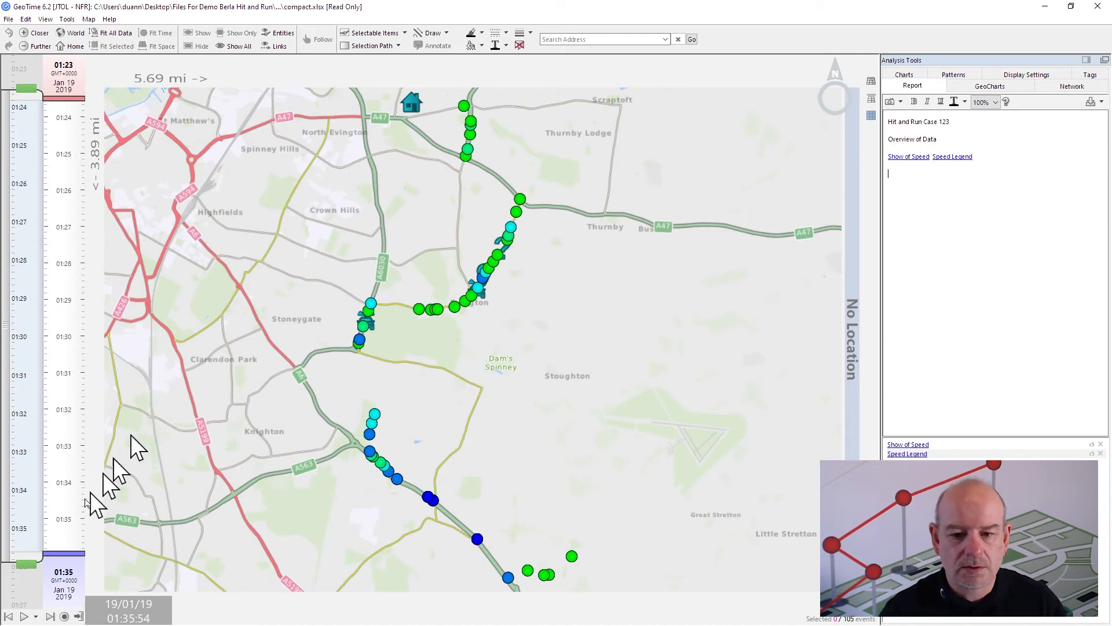
# - Show all events and sweep the end of the time range from about 01:25 to 01:35 to follow the Mercedes journey
pyautogui.moveTo(28, 565); pyautogui.dragTo(77, 177)
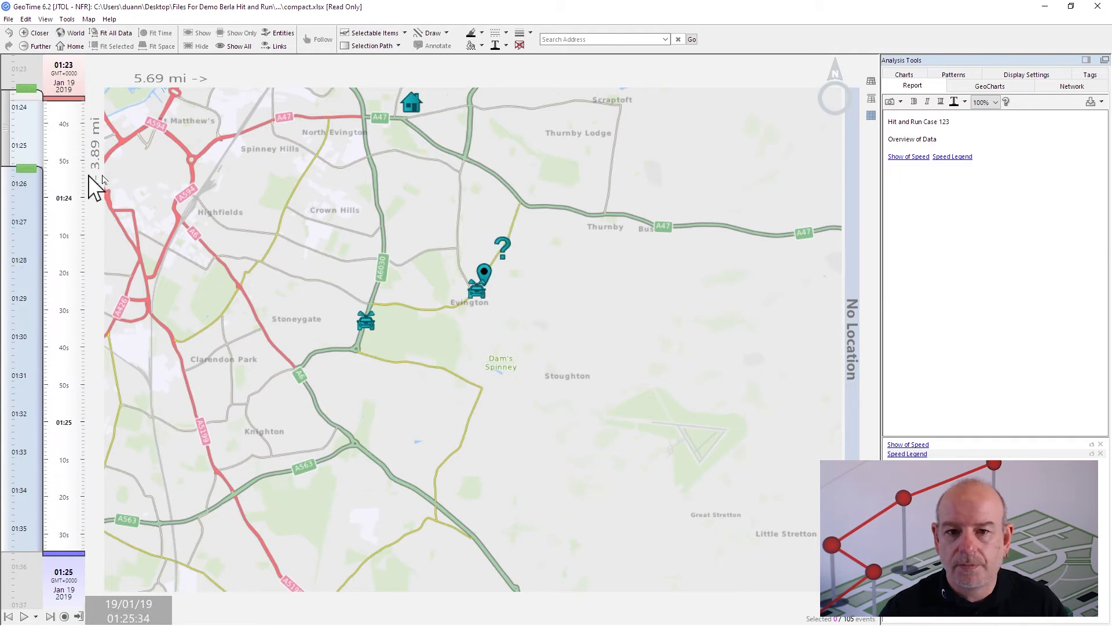
pyautogui.click(239, 47)
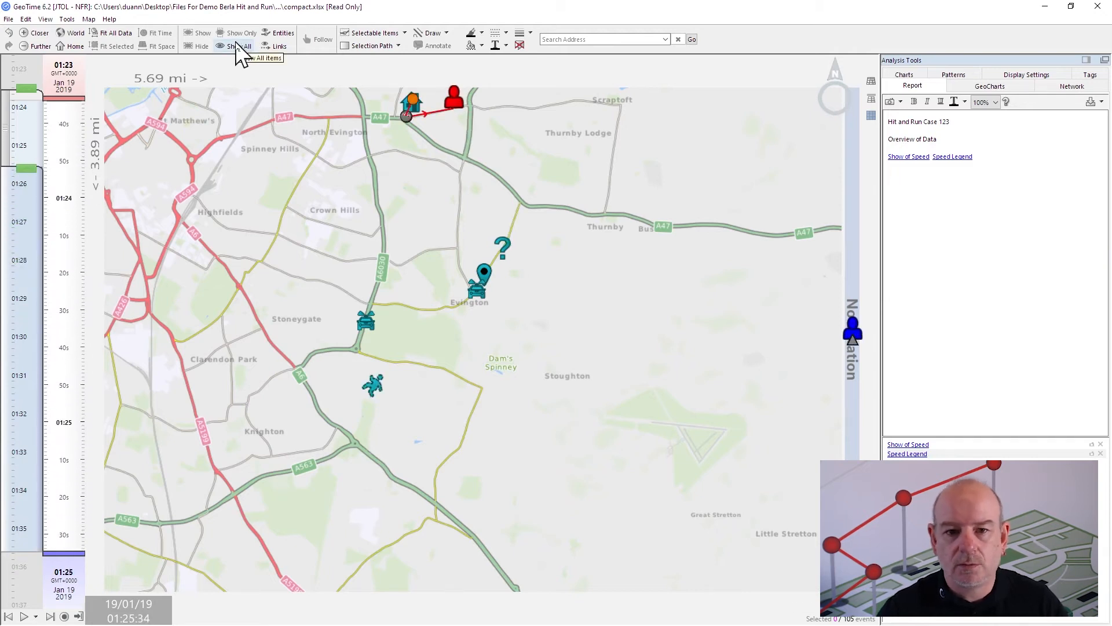
pyautogui.moveTo(30, 168); pyautogui.dragTo(15, 345)
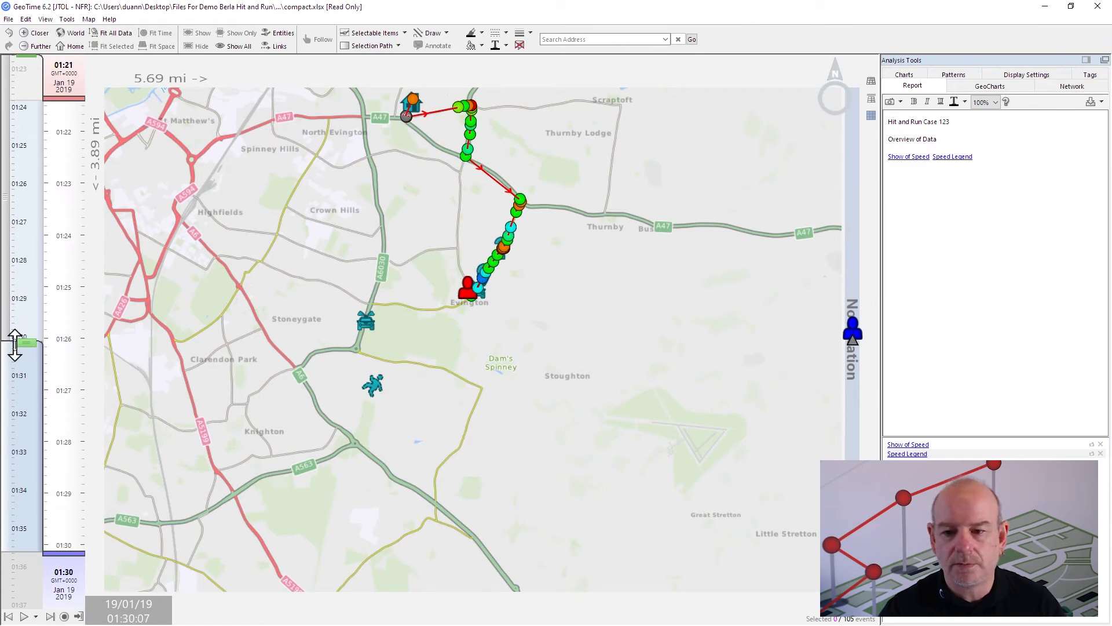
pyautogui.click(71, 49)
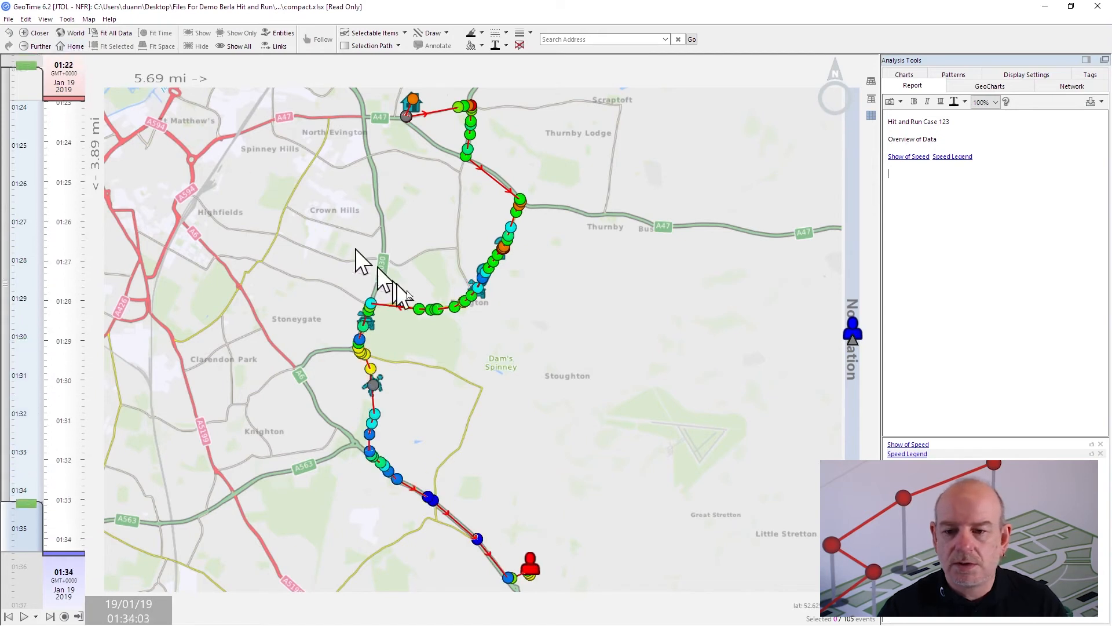
# - Examine the journey in a rotated 3D view, fitted in time and space to the events around the stop near Evington
pyautogui.click(871, 99)
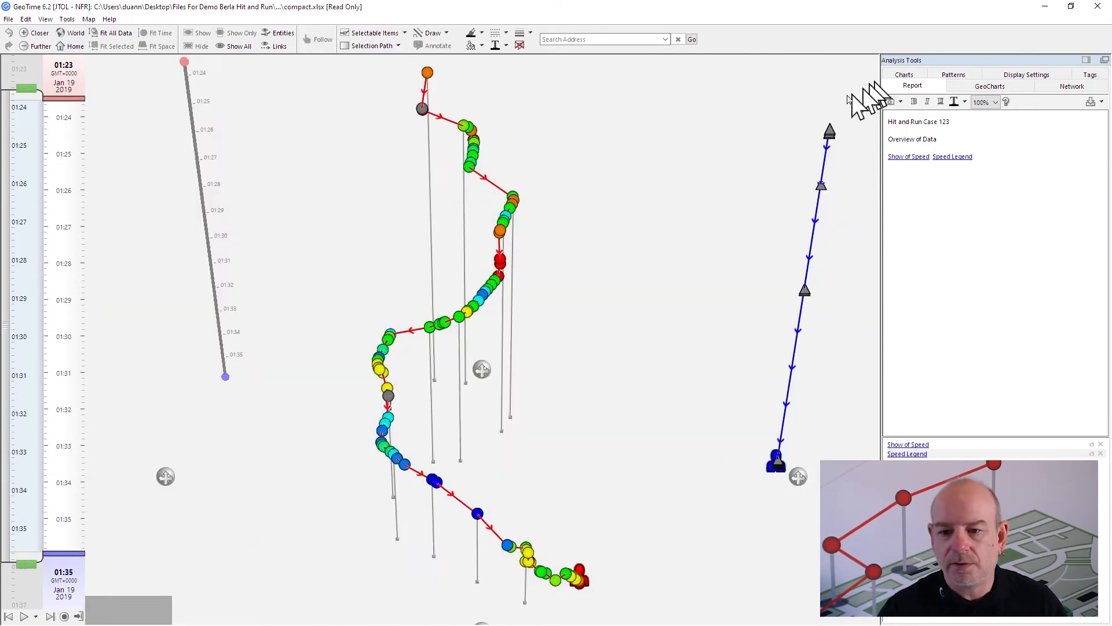
pyautogui.moveTo(799, 474); pyautogui.dragTo(705, 457)
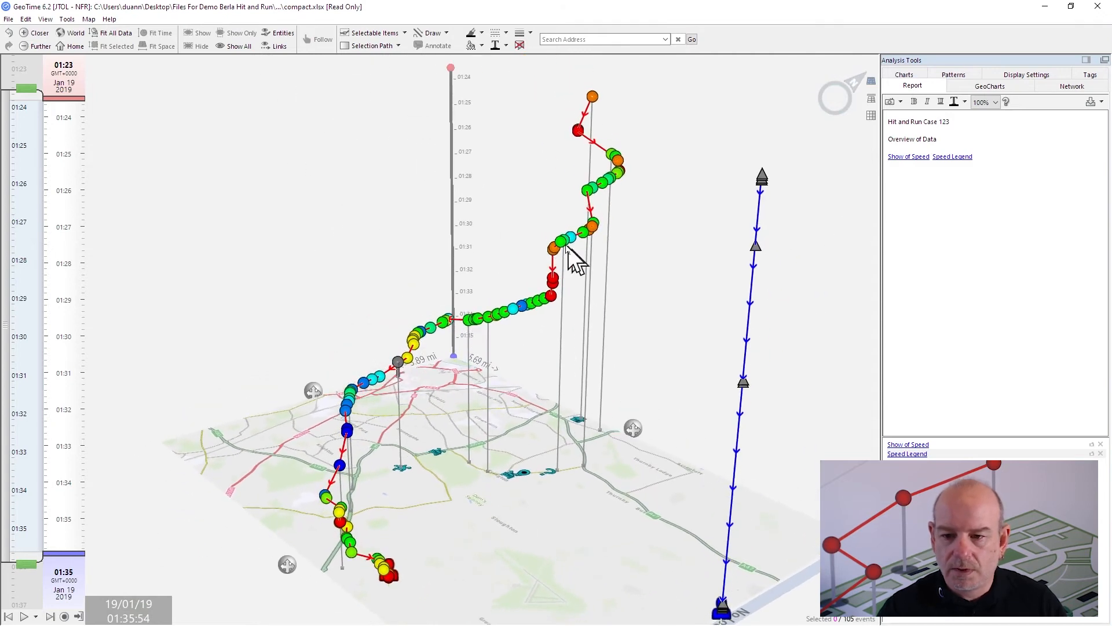
pyautogui.moveTo(565, 307)
pyautogui.mouseDown()
pyautogui.moveTo(571, 319)
pyautogui.moveTo(561, 316)
pyautogui.mouseUp()
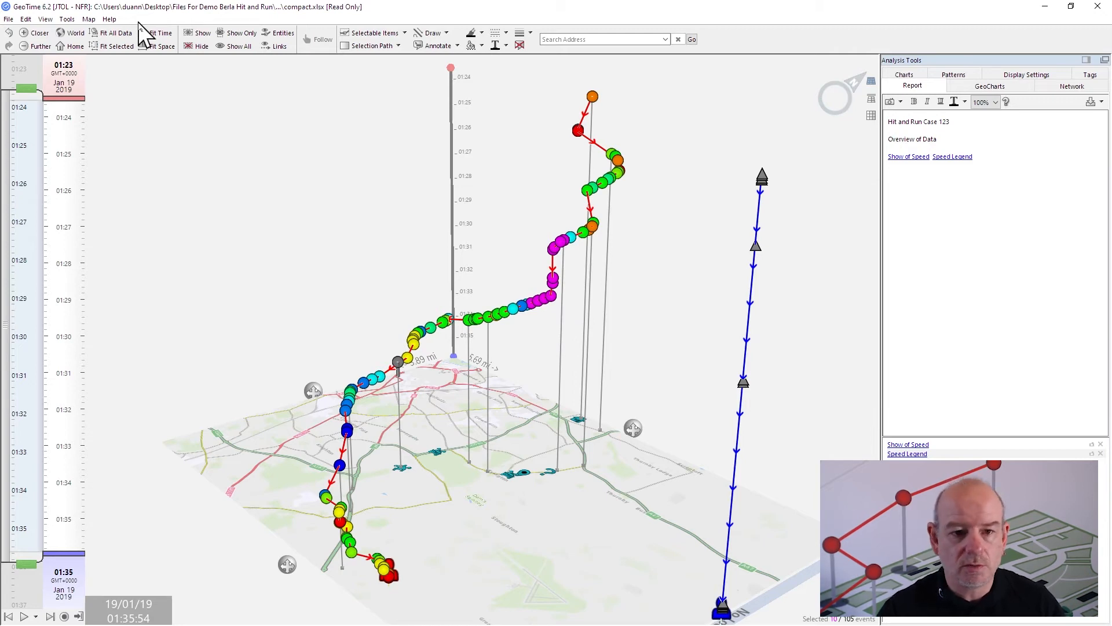
pyautogui.click(113, 46)
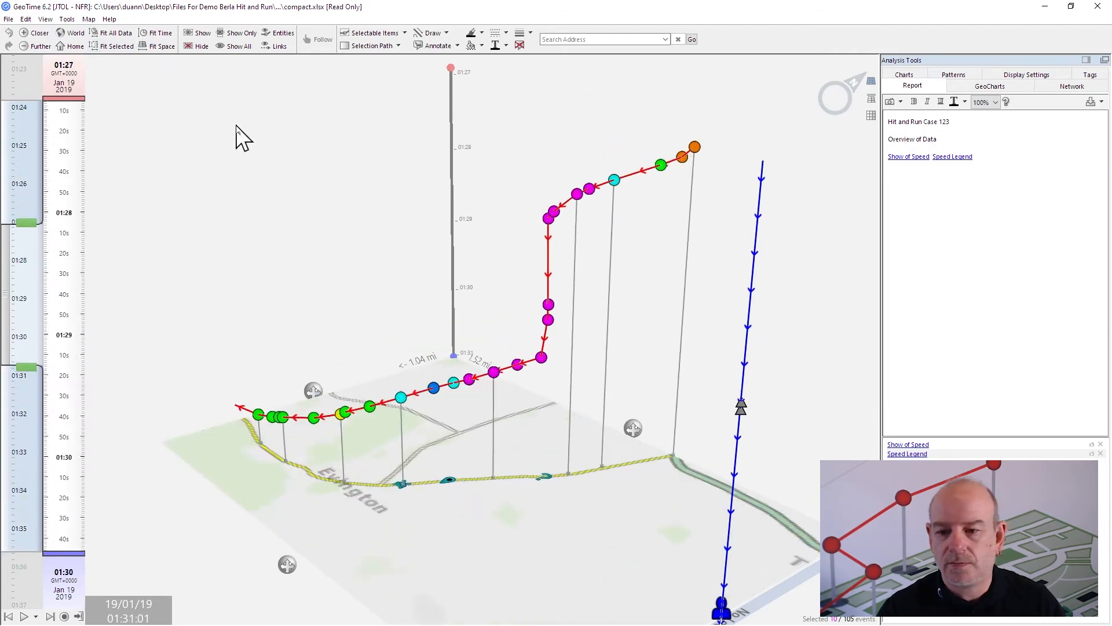
pyautogui.click(237, 135)
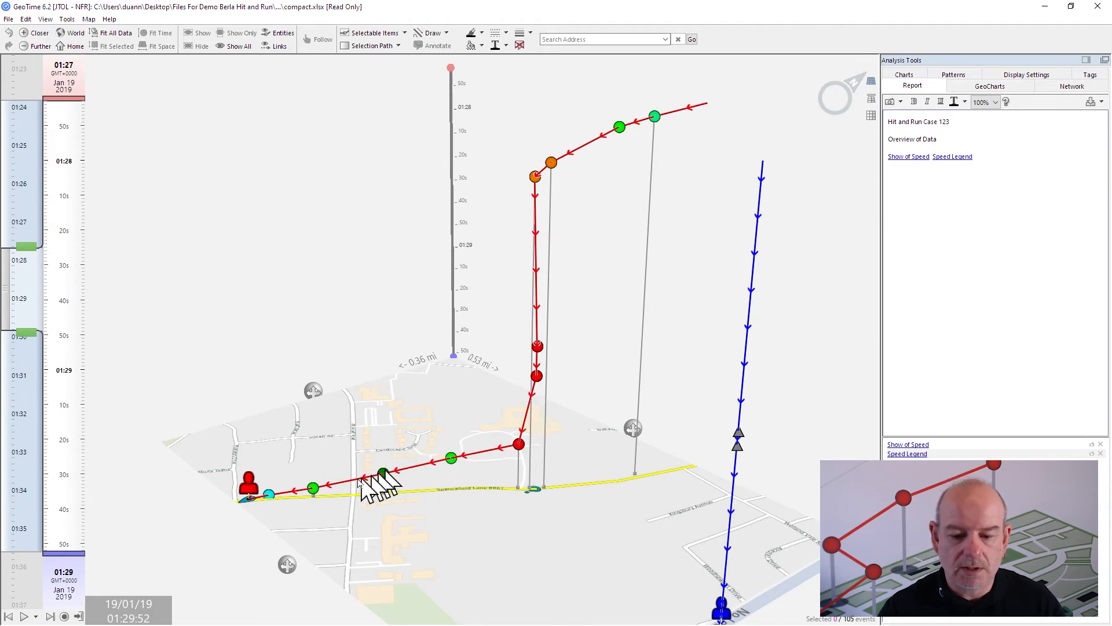
pyautogui.moveTo(261, 498)
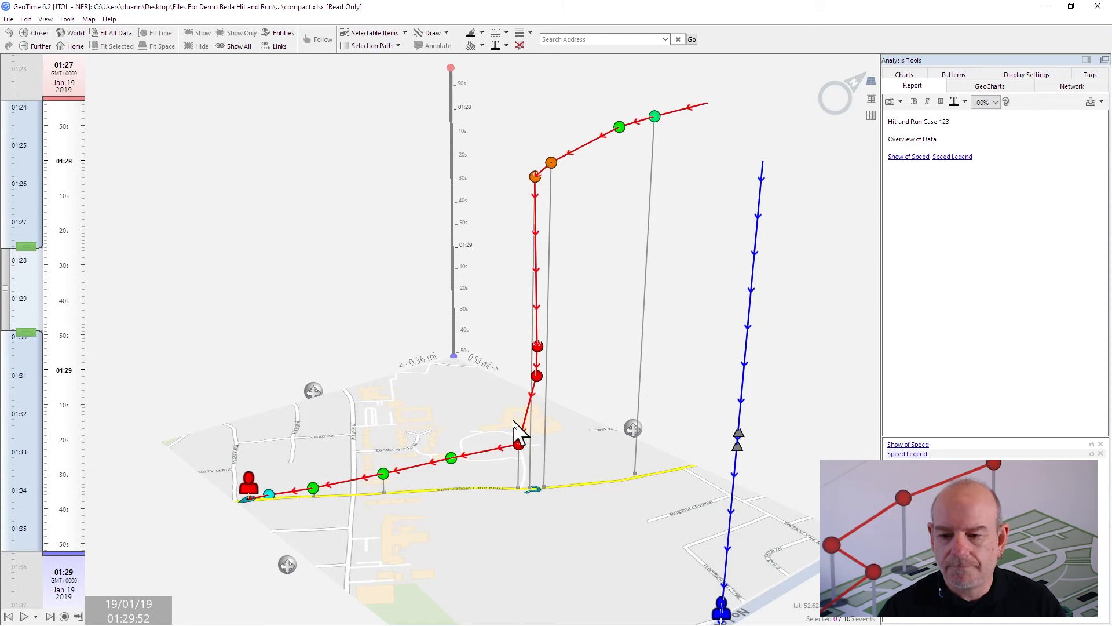
# - Compare the timing of the events without location with the stop in the combined timeline and map view, and return to the home extent
pyautogui.moveTo(857, 99)
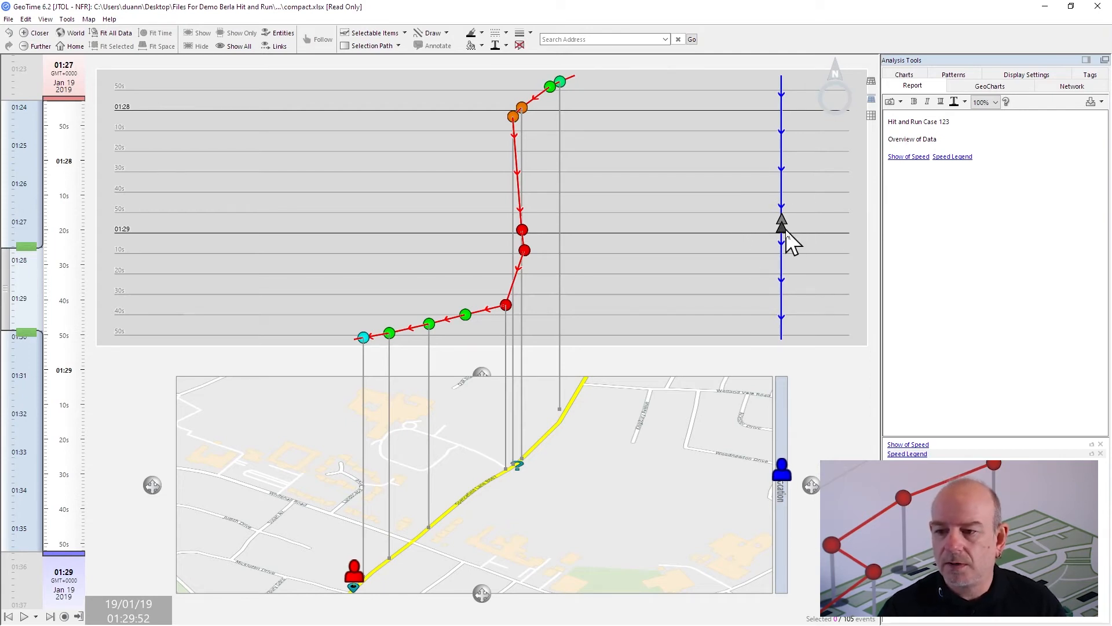
pyautogui.moveTo(785, 232)
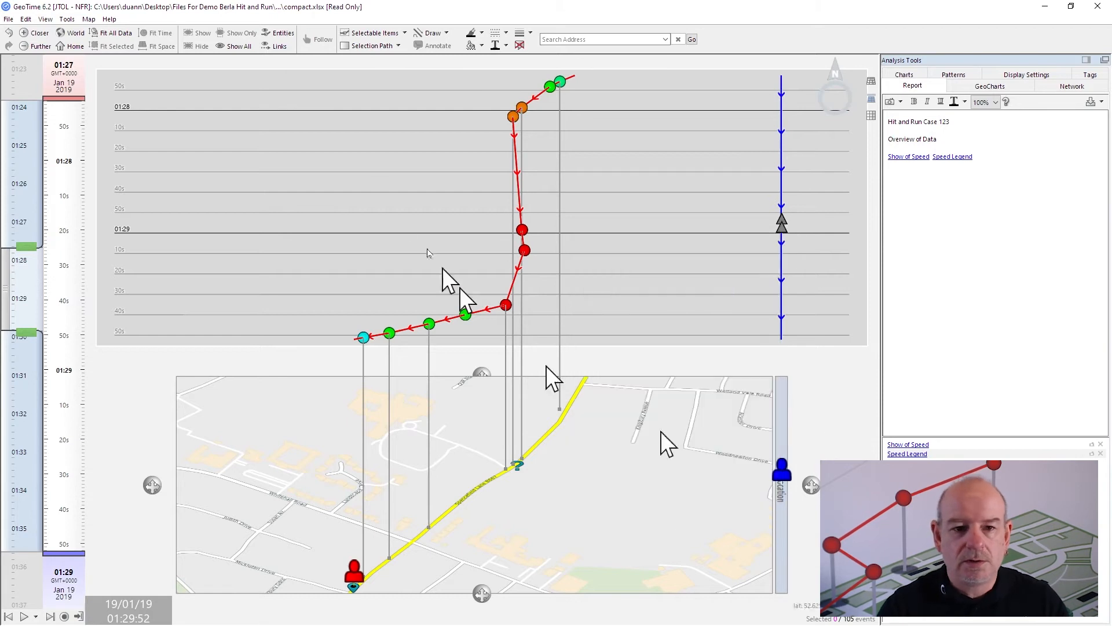
pyautogui.click(75, 47)
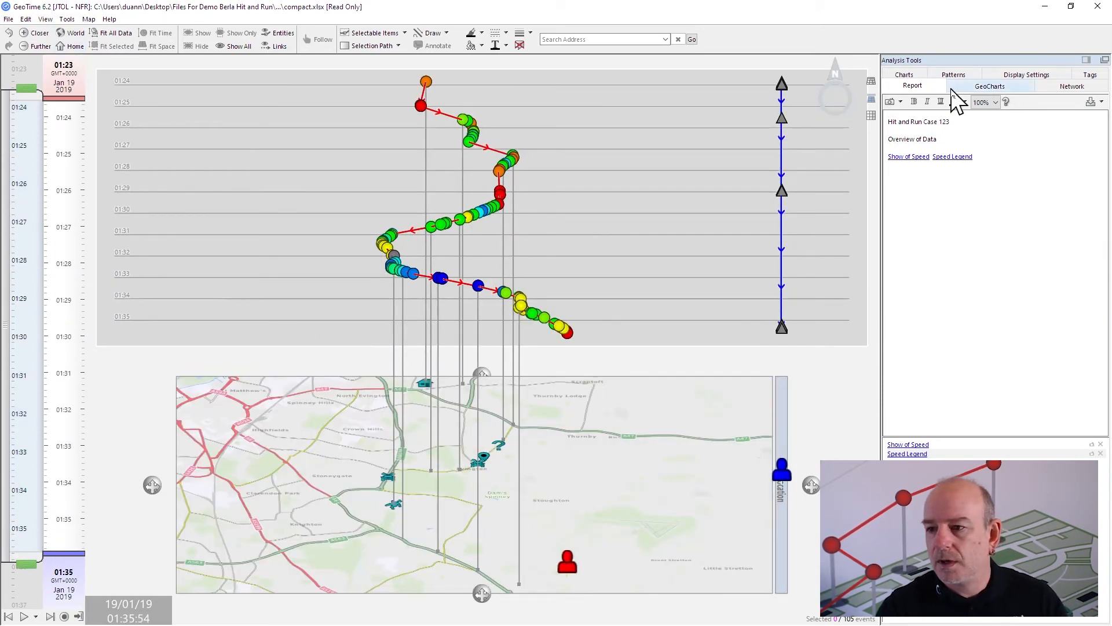
# - Chart the rows by Entities and apply the entity colors to the events
pyautogui.click(905, 76)
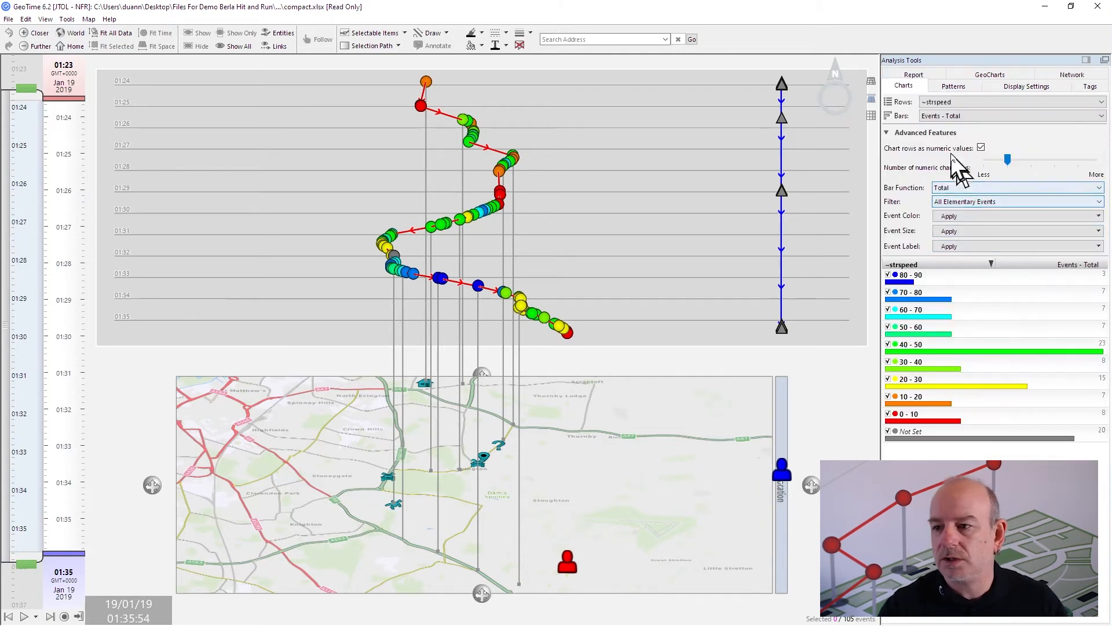
pyautogui.click(939, 103)
pyautogui.click(933, 114)
pyautogui.click(964, 216)
pyautogui.click(963, 231)
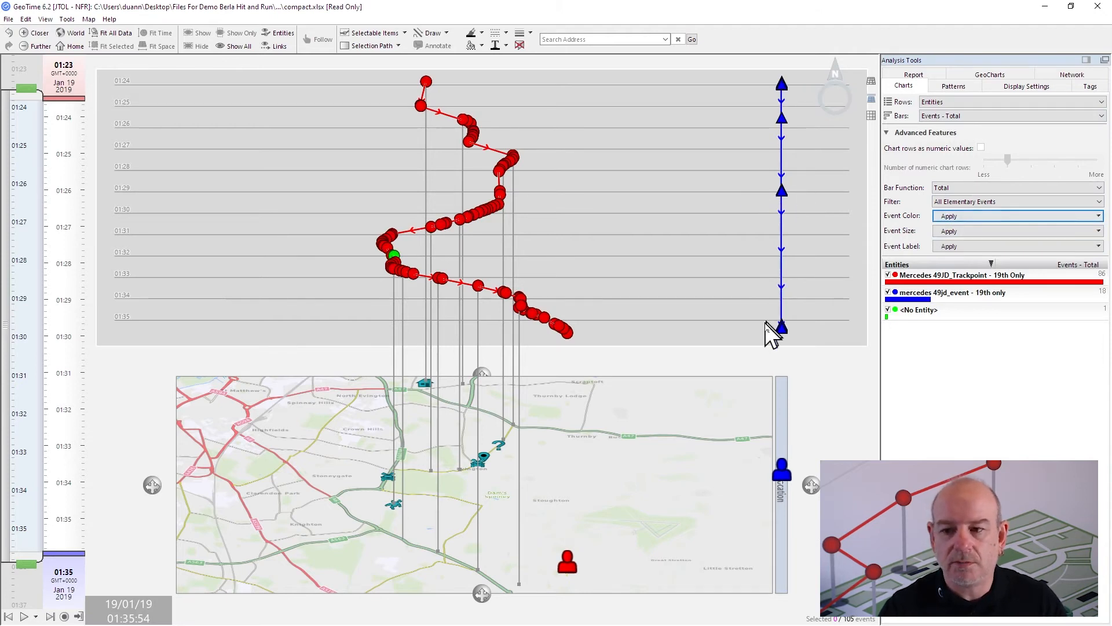
# - Combine the Mercedes trackpoint and event entities into a new entity labelled "Mercedes" in a new tag, without re-coloring the events
pyautogui.click(916, 284)
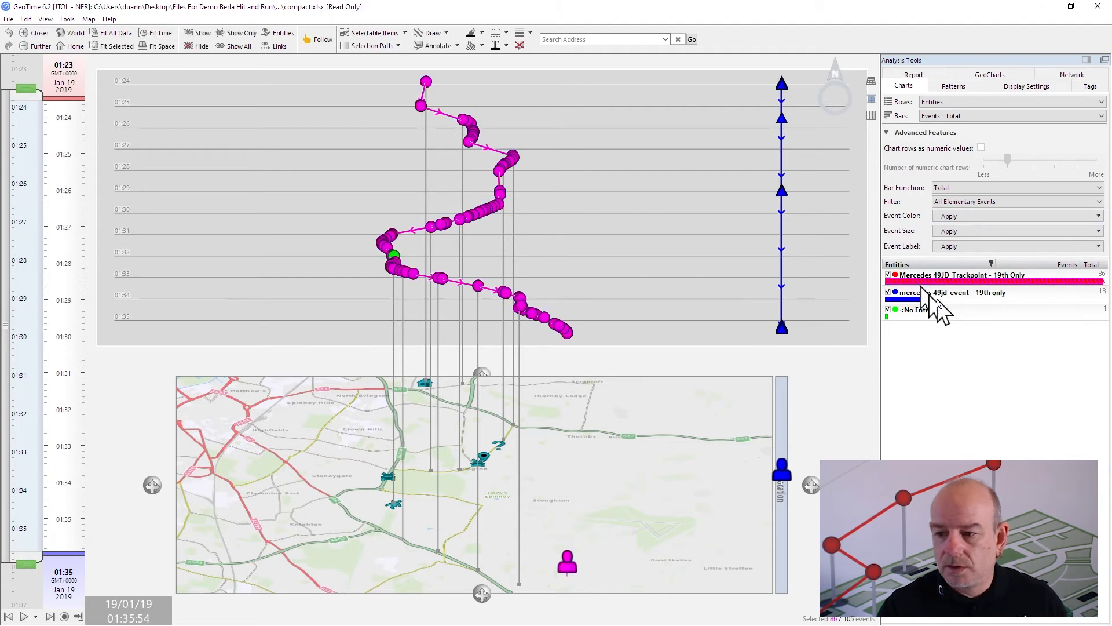
pyautogui.keyDown('ctrl'); pyautogui.click(924, 299); pyautogui.keyUp('ctrl')
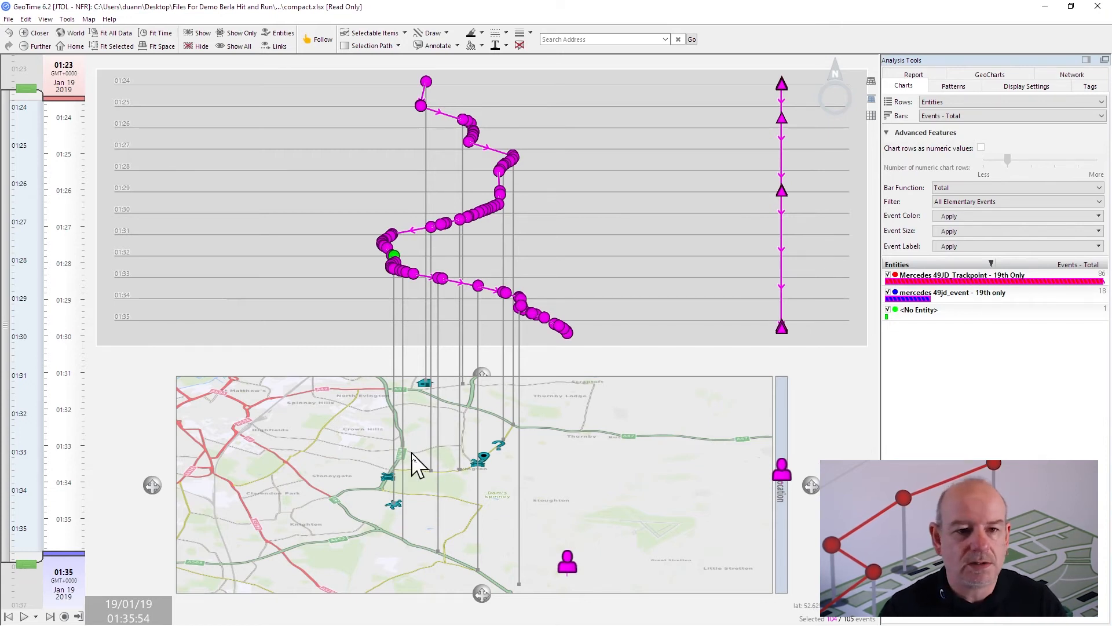
pyautogui.click(67, 19)
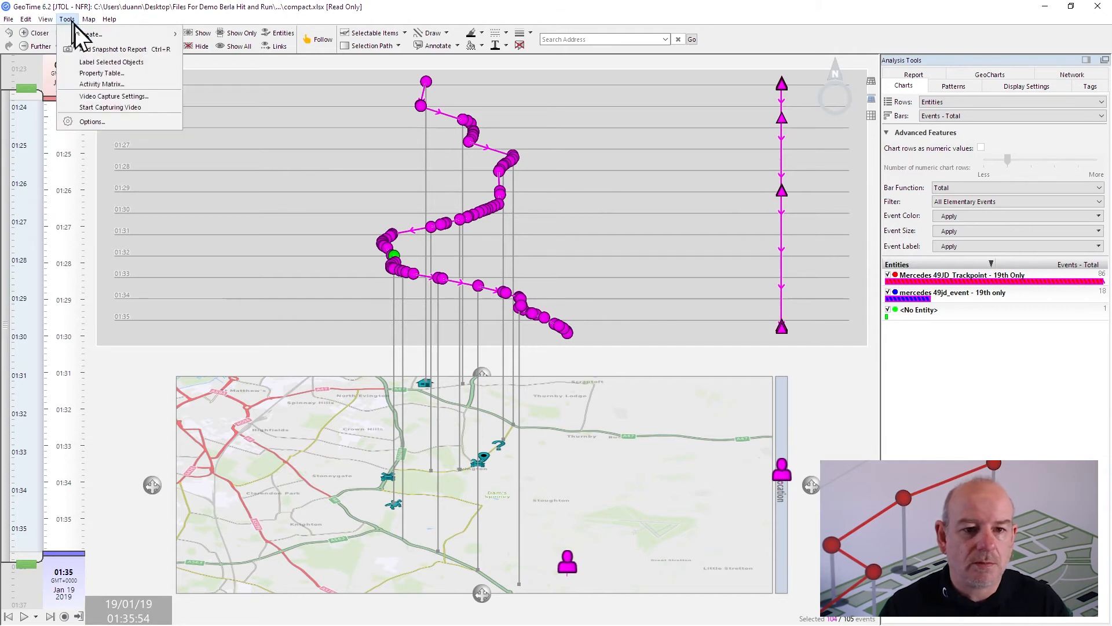
pyautogui.moveTo(83, 34)
pyautogui.click(229, 33)
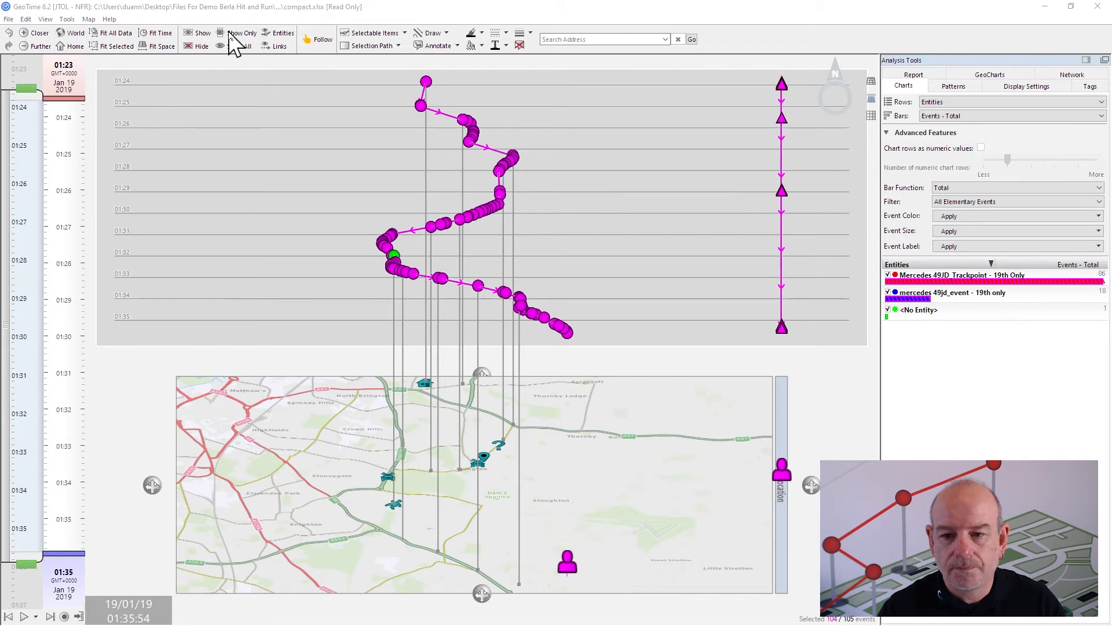
pyautogui.moveTo(565, 199); pyautogui.dragTo(386, 169)
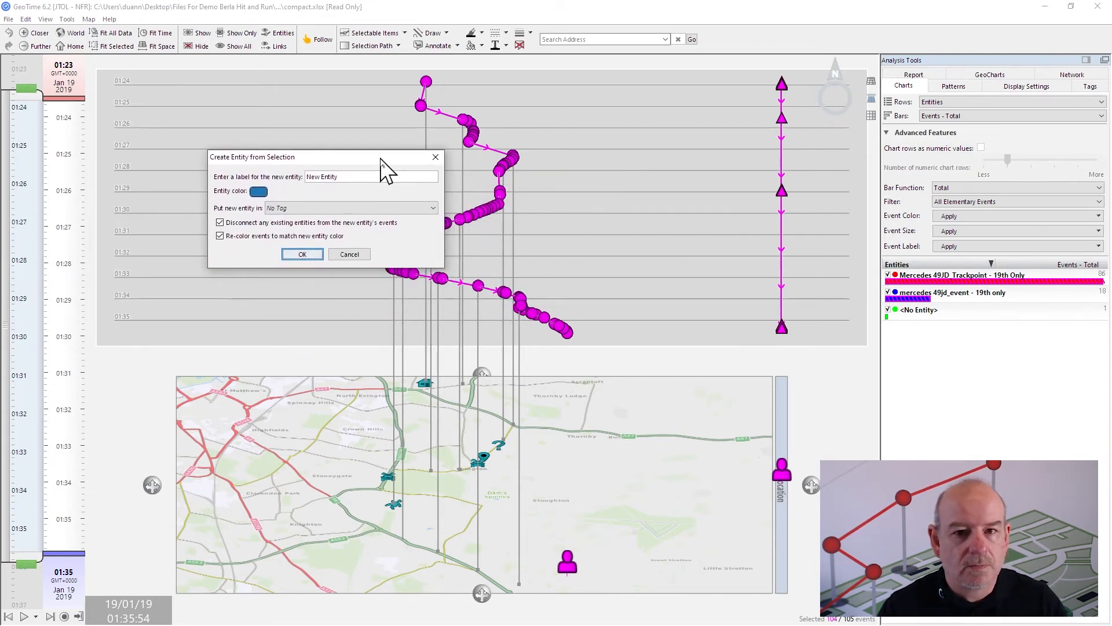
pyautogui.tripleClick(358, 176)
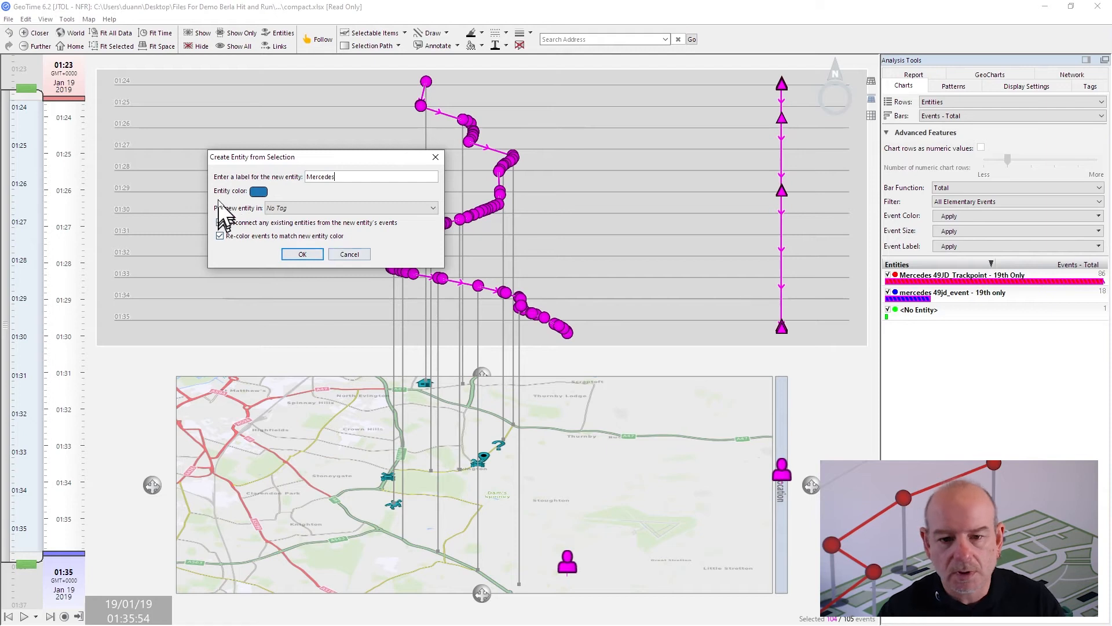
pyautogui.click(290, 208)
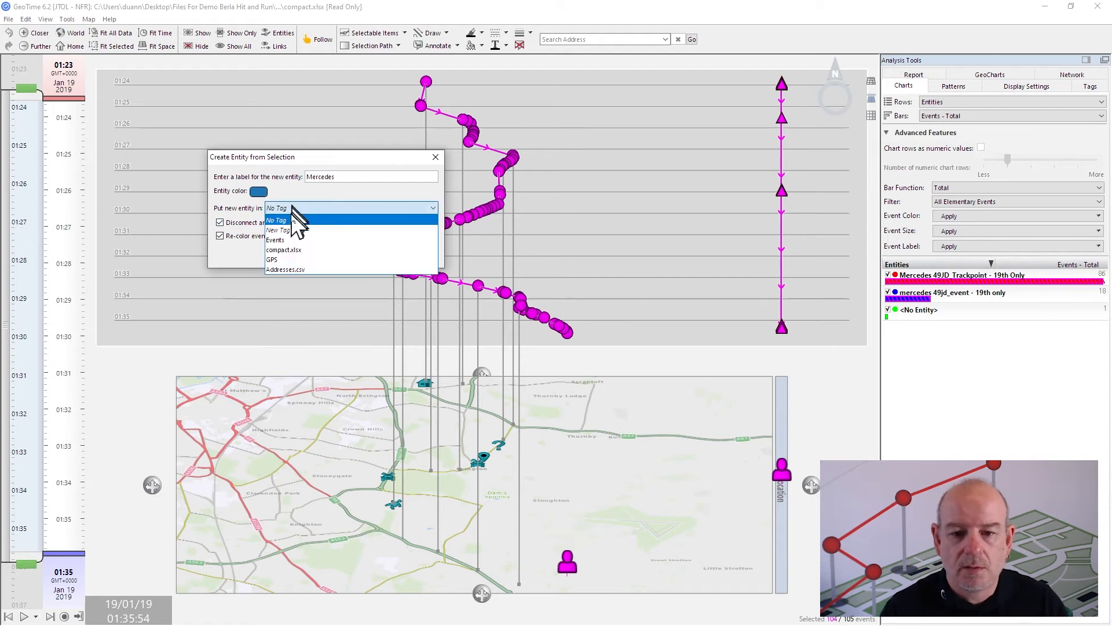
pyautogui.click(285, 224)
pyautogui.click(286, 211)
pyautogui.click(282, 230)
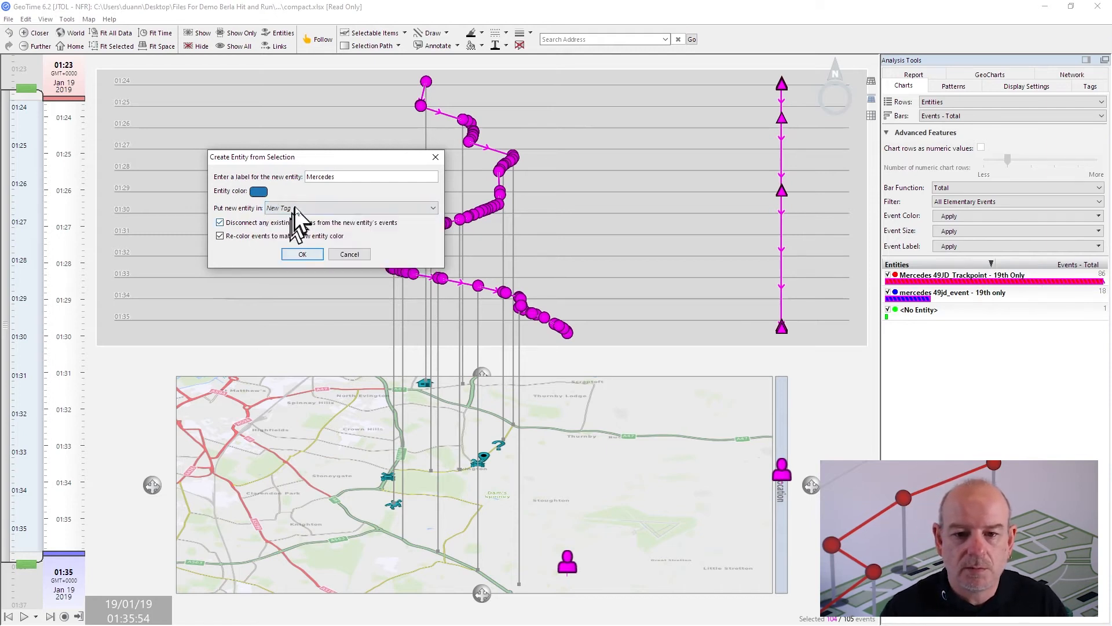
pyautogui.click(221, 237)
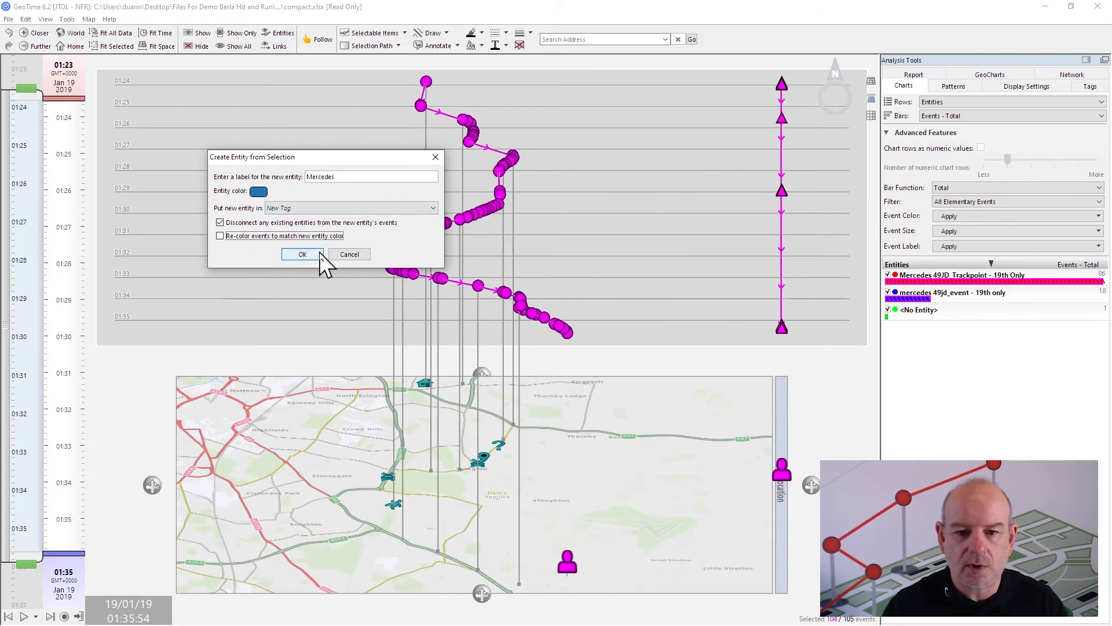
pyautogui.click(302, 254)
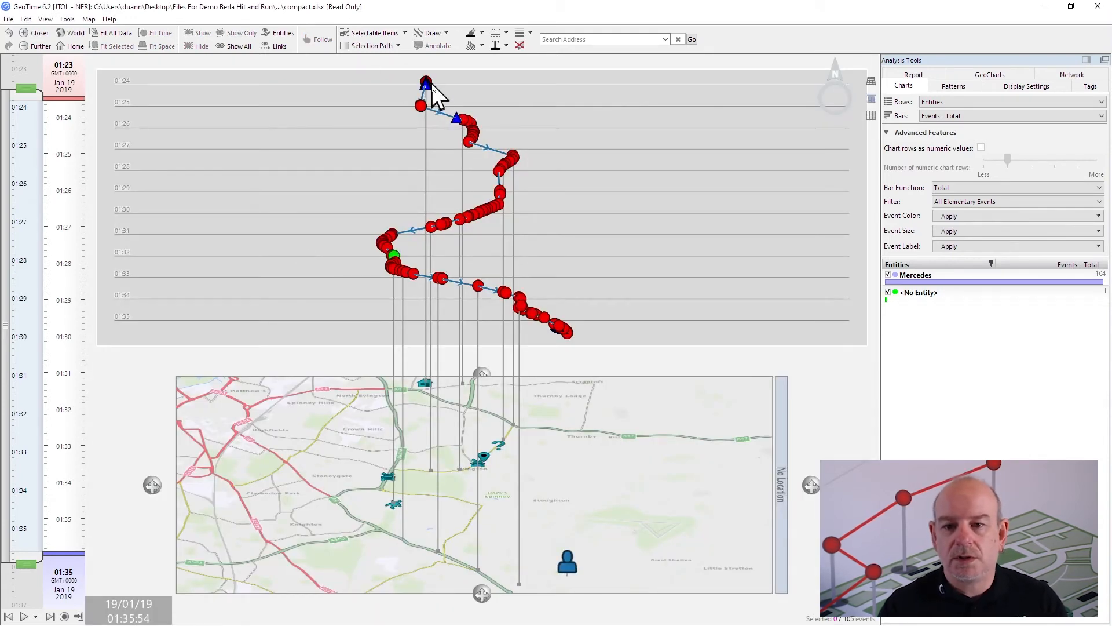
# - Inspect the details of the interpolated Mercedes events near the journey's start and view the path from a rotated angle
pyautogui.moveTo(426, 84)
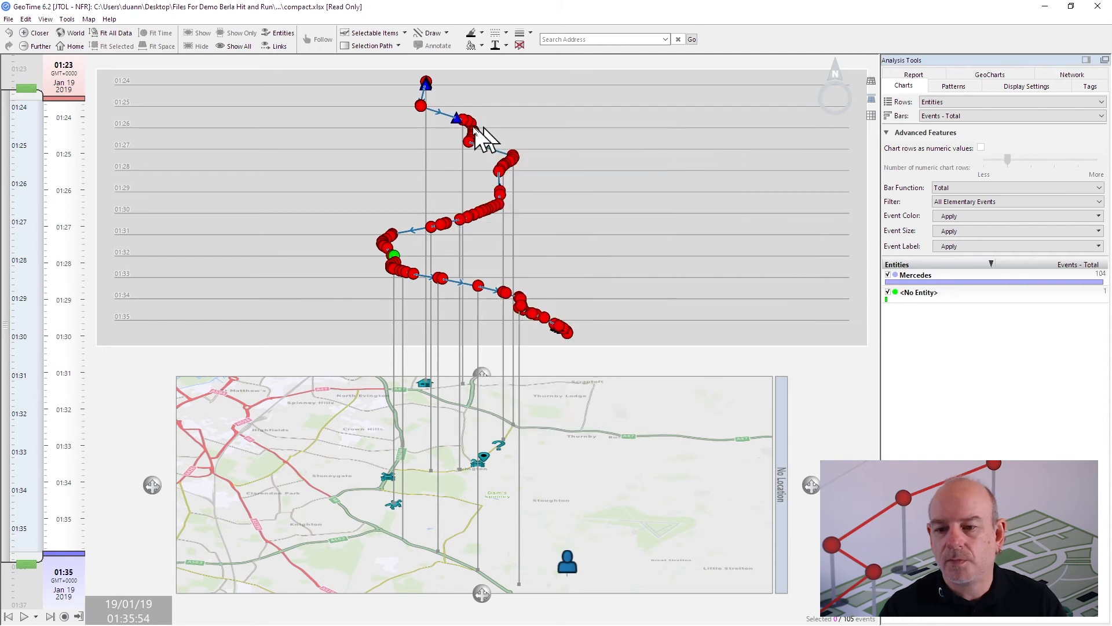
pyautogui.moveTo(456, 122)
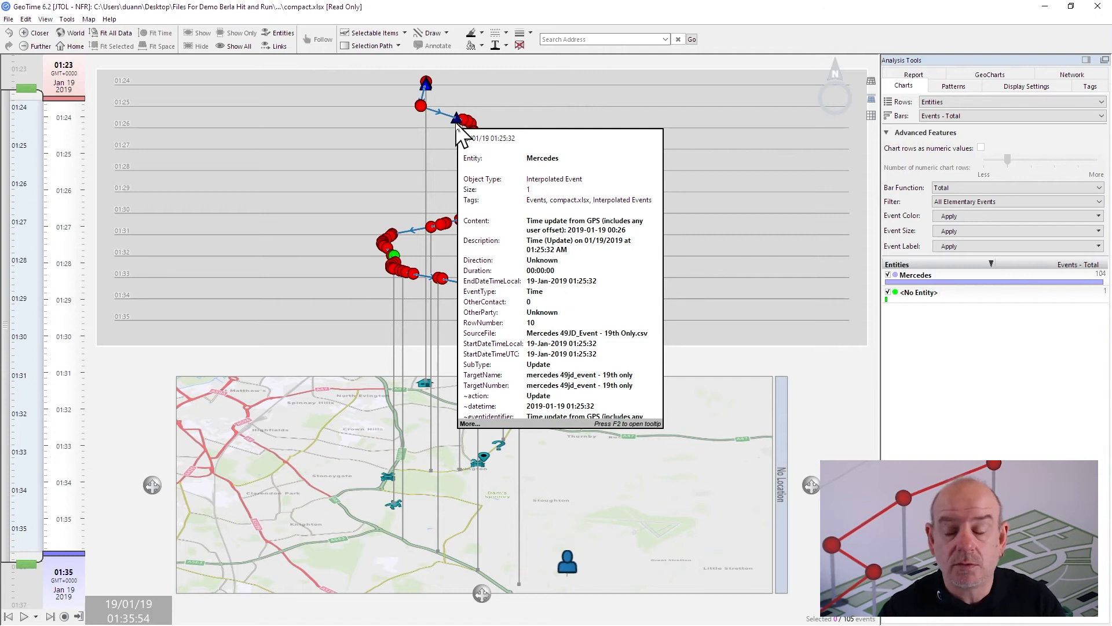
pyautogui.moveTo(810, 486); pyautogui.dragTo(693, 487)
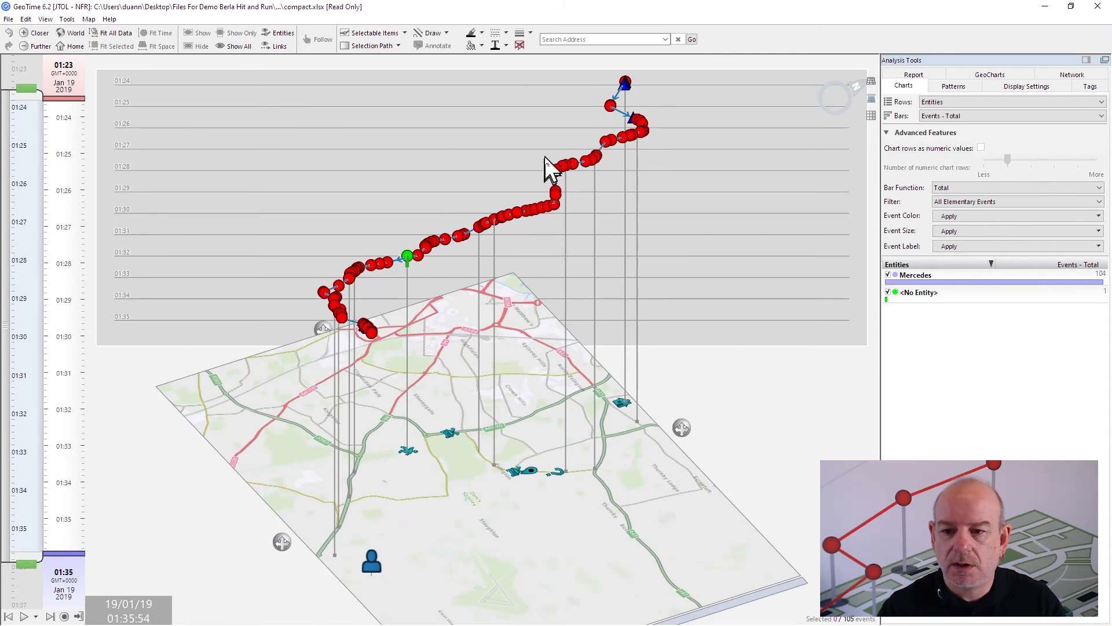
# - Fit the view to the Mercedes events around the 01:28–01:29 stop, examine them from a rotated angle, and return to the home extent
pyautogui.moveTo(563, 215); pyautogui.dragTo(568, 221)
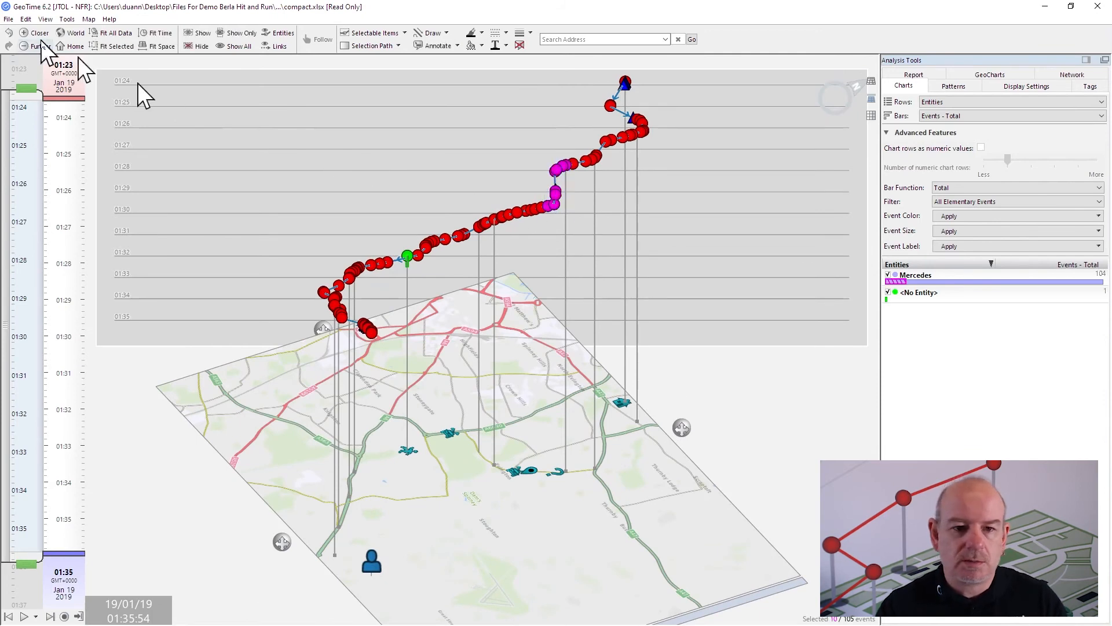
pyautogui.click(112, 46)
pyautogui.click(468, 386)
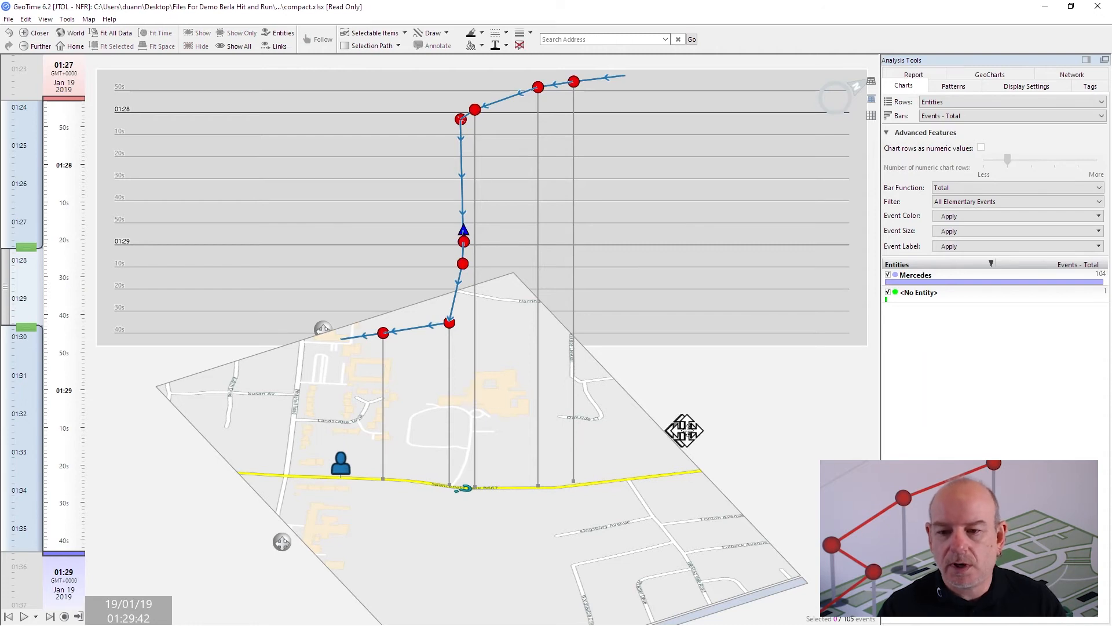
pyautogui.moveTo(681, 428); pyautogui.dragTo(725, 432)
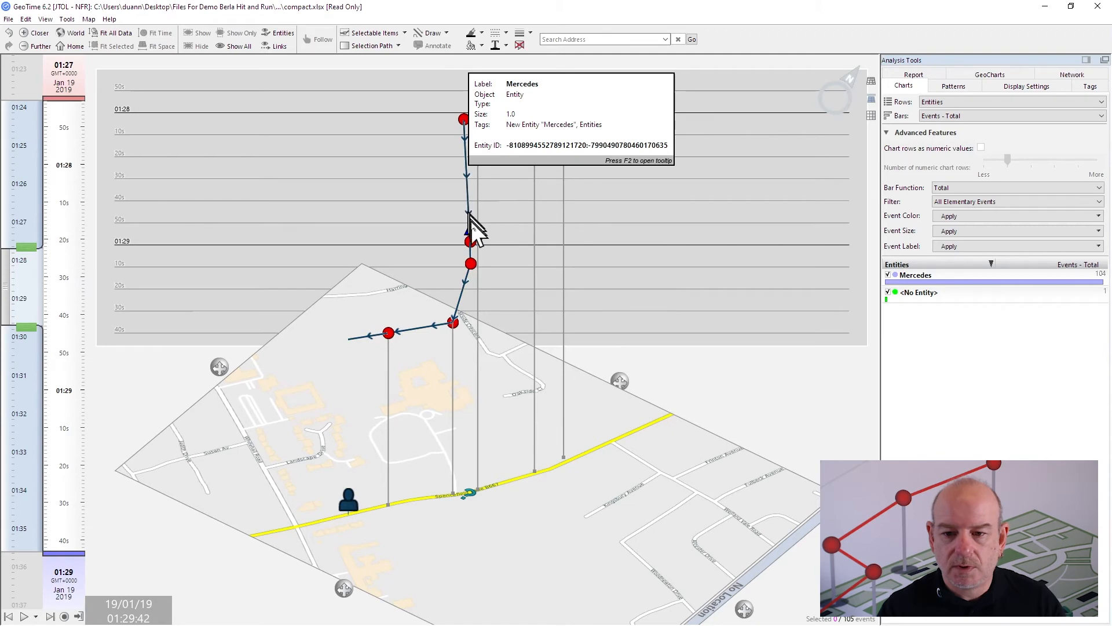
pyautogui.moveTo(471, 229)
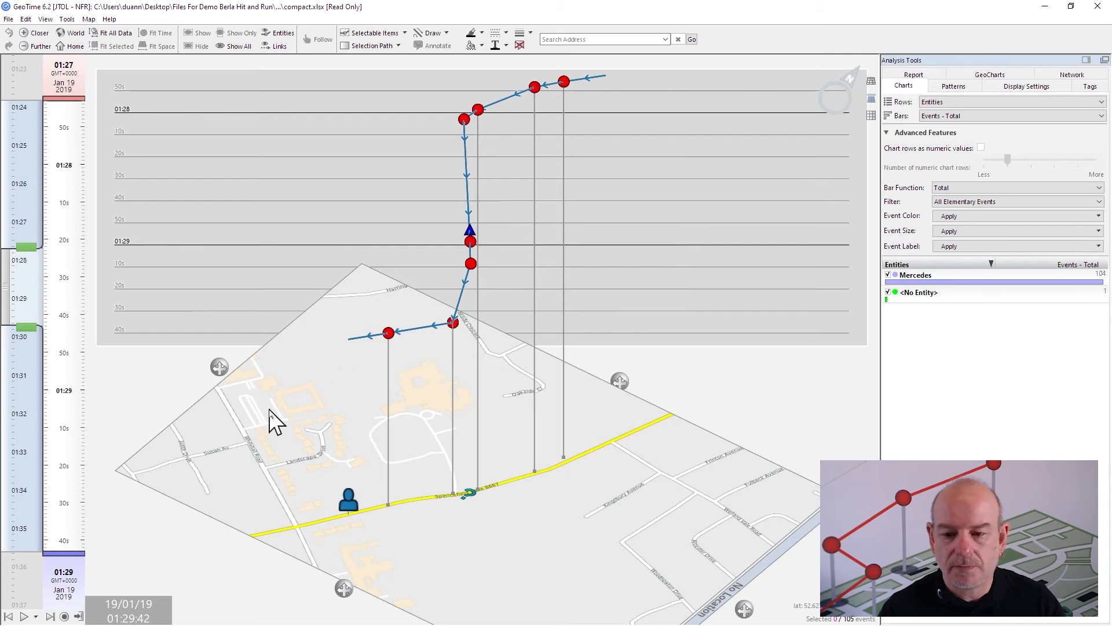
pyautogui.click(72, 47)
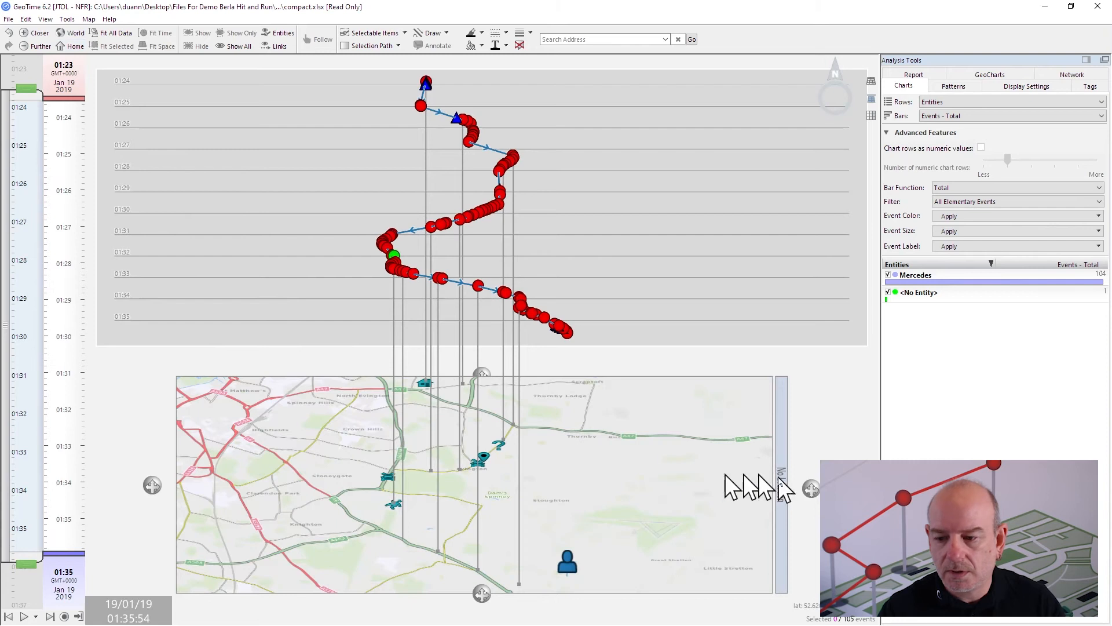
# - Switch to the flat map view and examine the Mercedes trackpoints on Spencefield Lane north of Whitehall Road
pyautogui.click(871, 117)
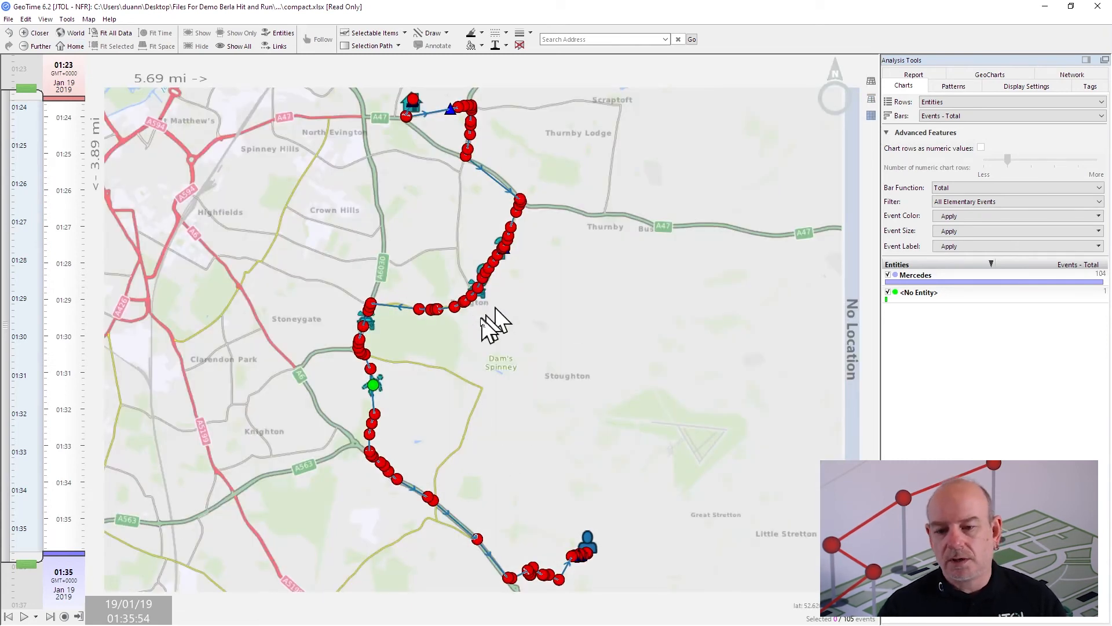
pyautogui.scroll(3, 488, 322)
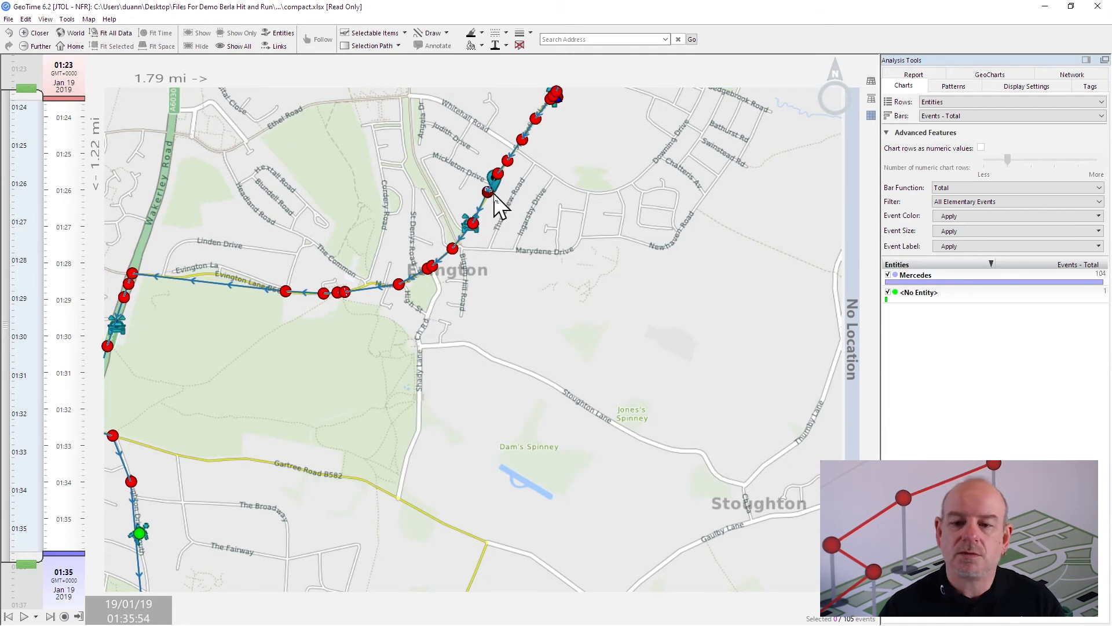
pyautogui.scroll(1, 510, 189)
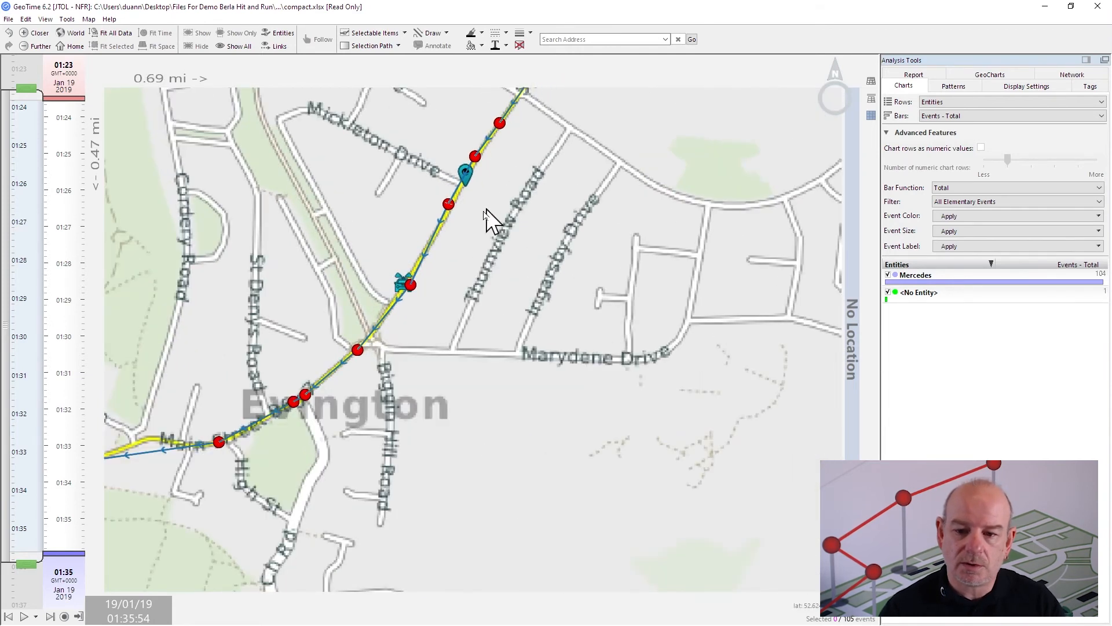
pyautogui.scroll(1, 510, 191)
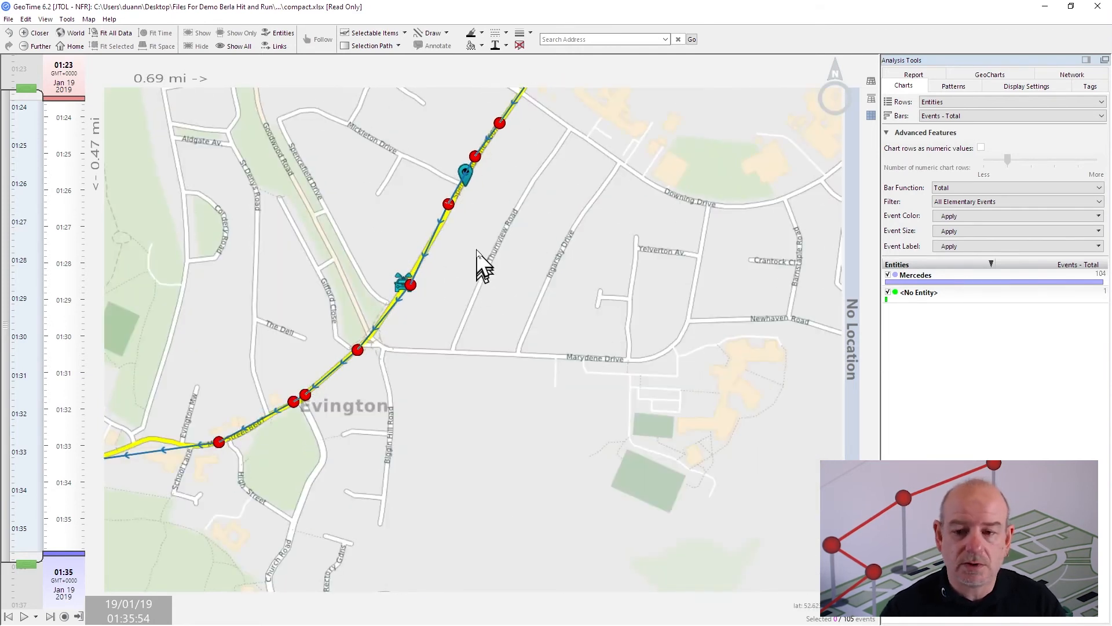
pyautogui.scroll(1, 472, 243)
pyautogui.moveTo(475, 237); pyautogui.dragTo(397, 496)
pyautogui.scroll(2, 516, 290)
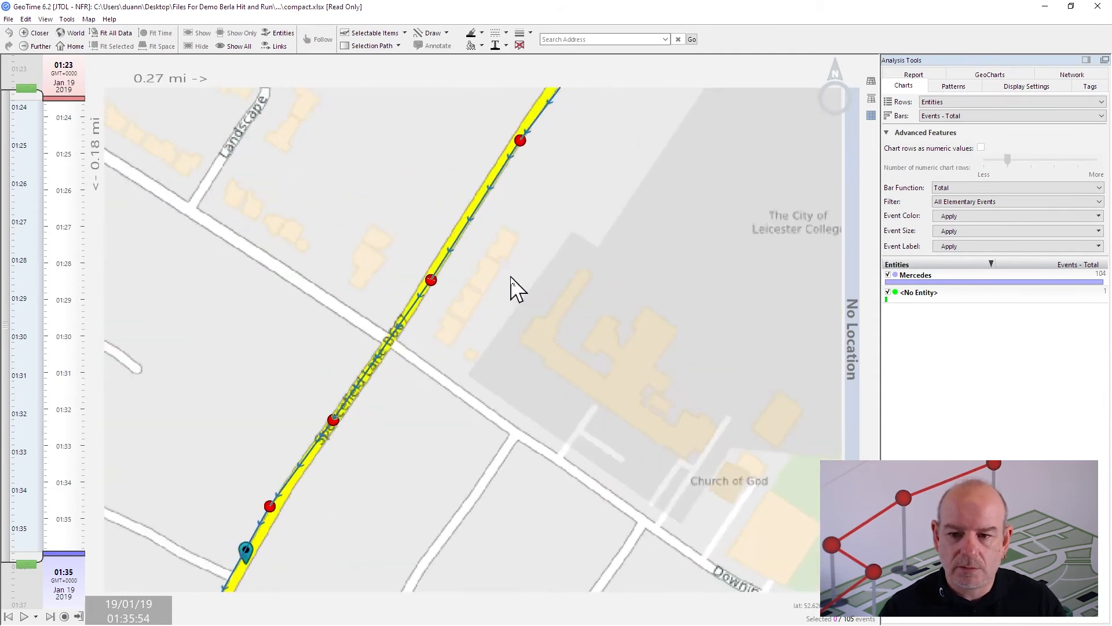
pyautogui.scroll(1, 511, 276)
pyautogui.moveTo(515, 256); pyautogui.dragTo(479, 385)
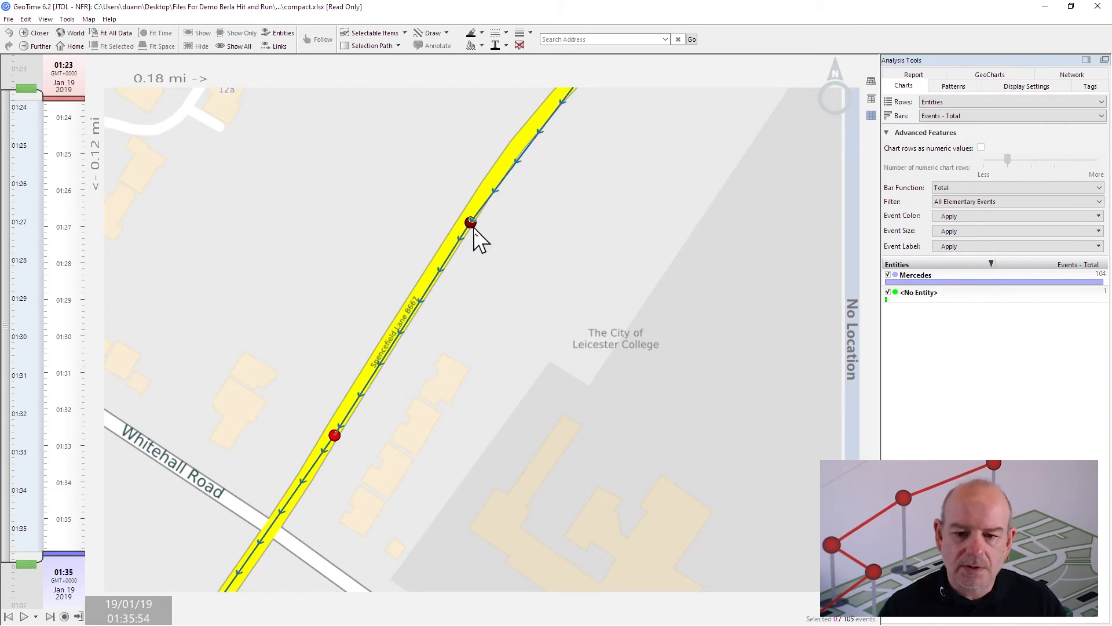
# - Follow the Mercedes trackpoints down Spencefield Lane past Mickleton Drive to the car marker and the Marydene Drive junction
pyautogui.moveTo(386, 468); pyautogui.dragTo(566, 169)
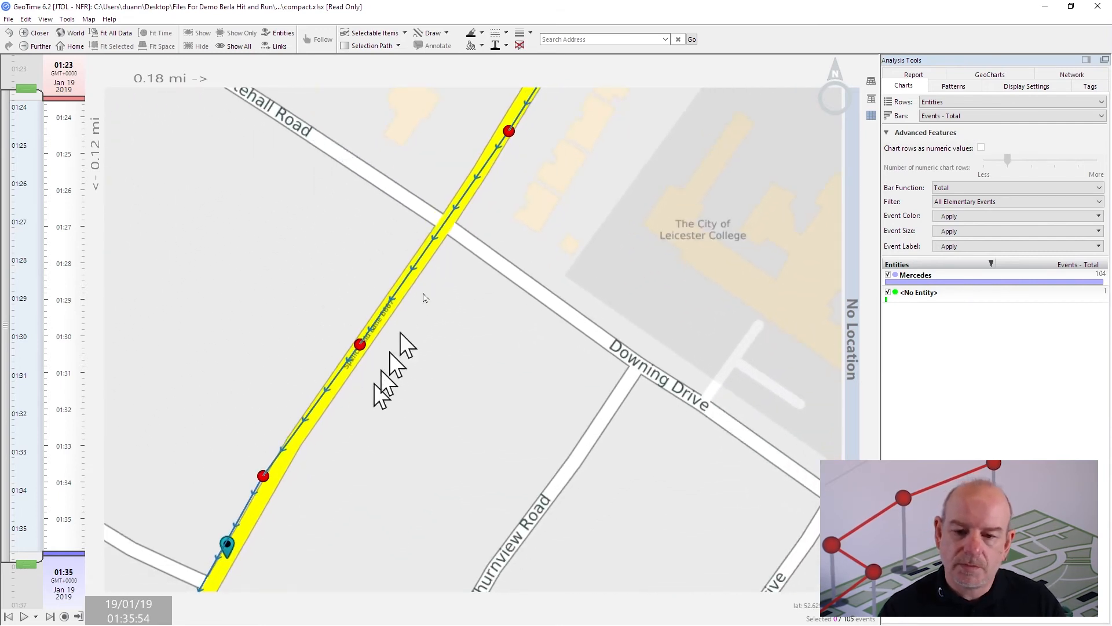
pyautogui.moveTo(323, 470)
pyautogui.mouseDown()
pyautogui.moveTo(510, 186)
pyautogui.moveTo(527, 194)
pyautogui.mouseUp()
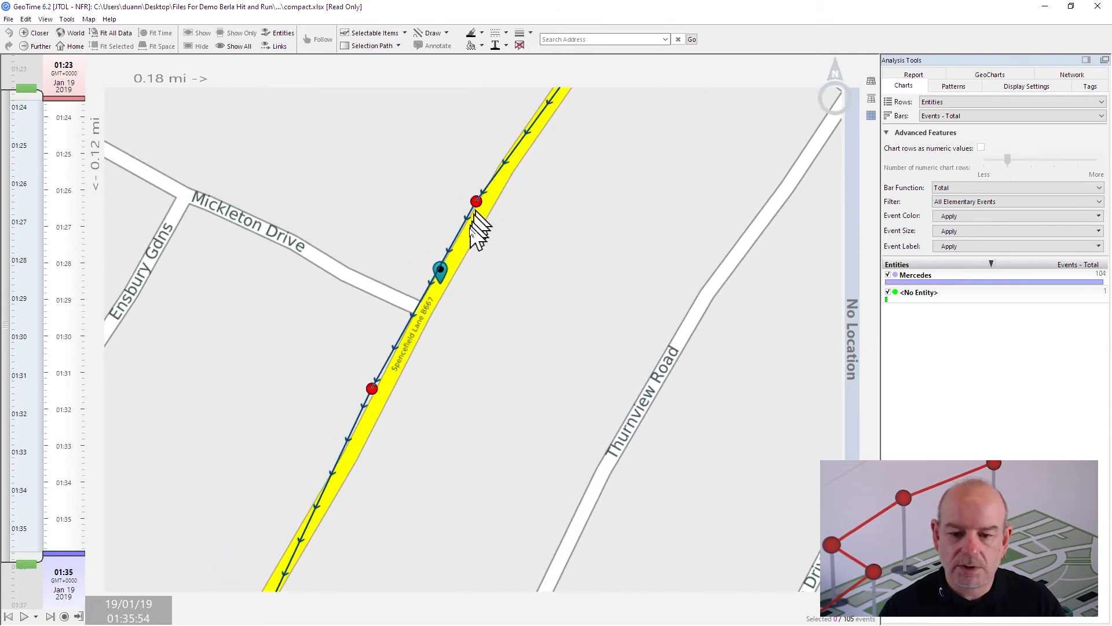
pyautogui.moveTo(426, 426); pyautogui.dragTo(448, 205)
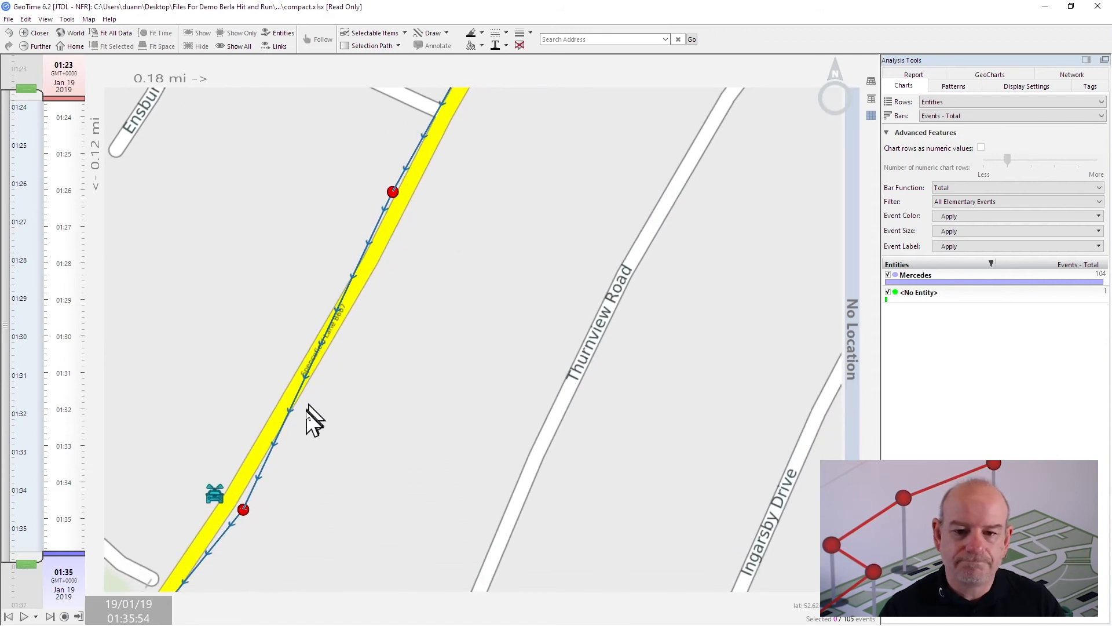
pyautogui.moveTo(301, 479); pyautogui.dragTo(440, 245)
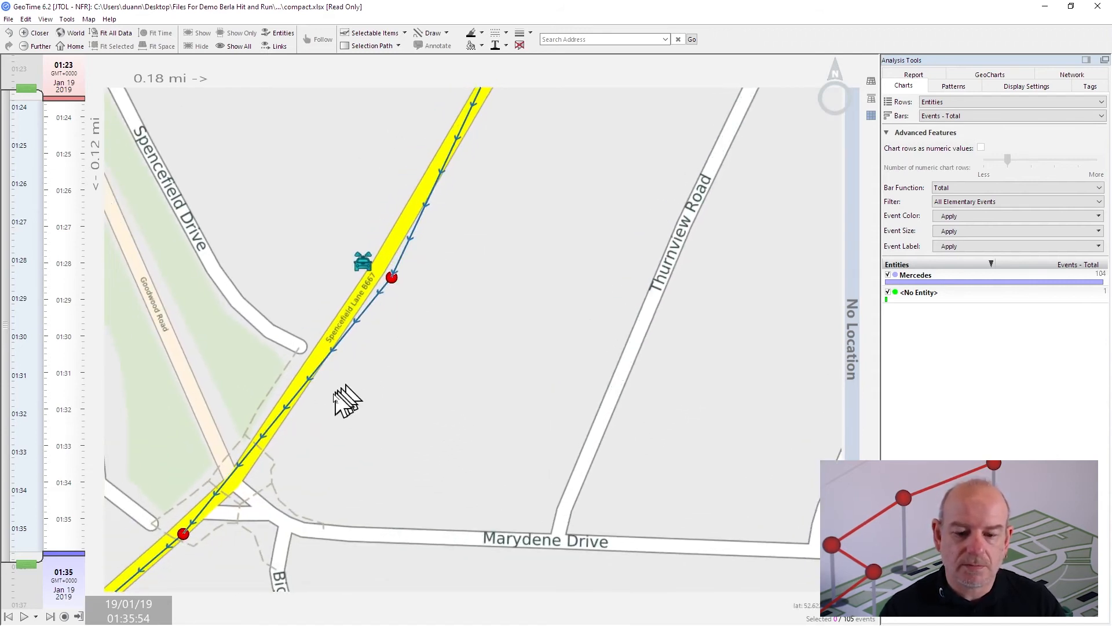
pyautogui.moveTo(484, 211); pyautogui.dragTo(355, 397)
# - Trace the rest of the Mercedes journey on the map from Evington, past the green event and along Glen Road, to its end
pyautogui.scroll(-1, 355, 398)
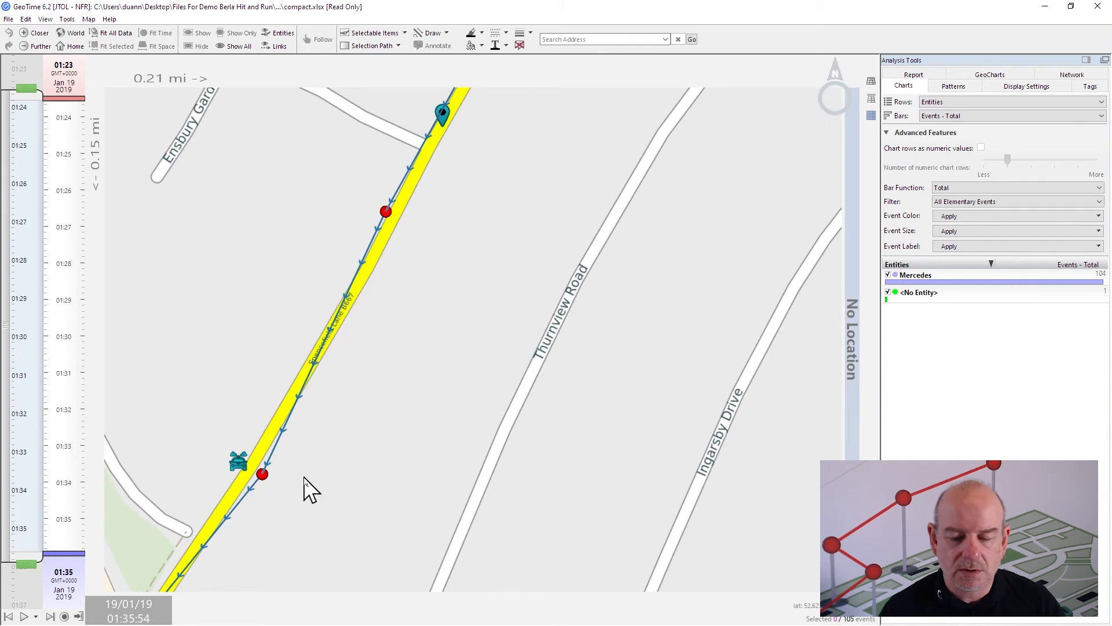
pyautogui.scroll(-2, 304, 489)
pyautogui.scroll(-1, 311, 468)
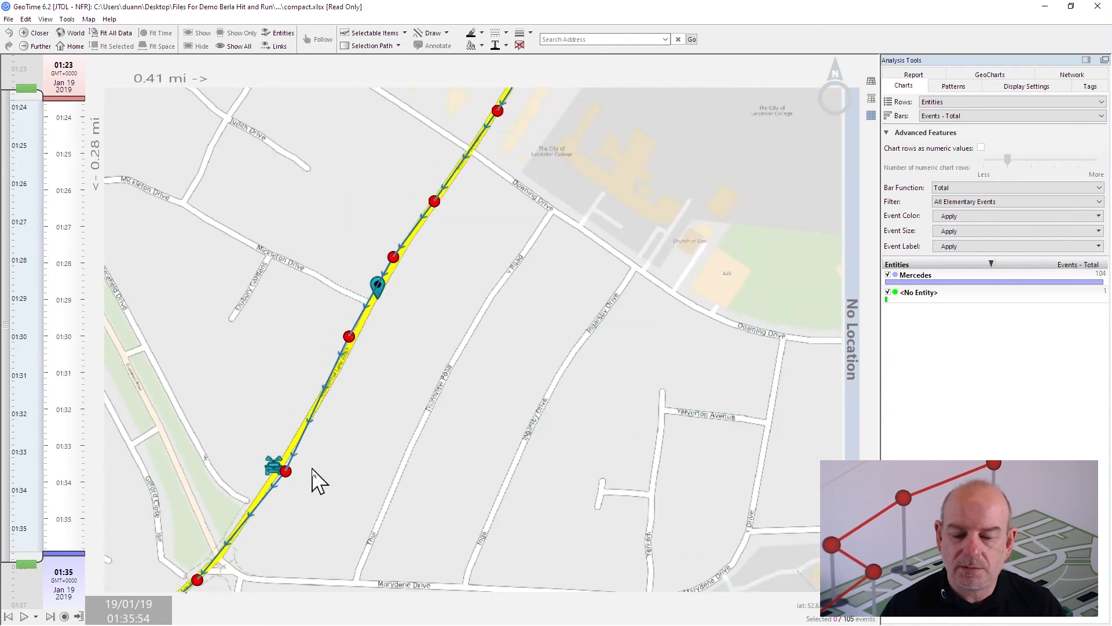
pyautogui.scroll(-1, 311, 480)
pyautogui.moveTo(316, 469); pyautogui.dragTo(449, 308)
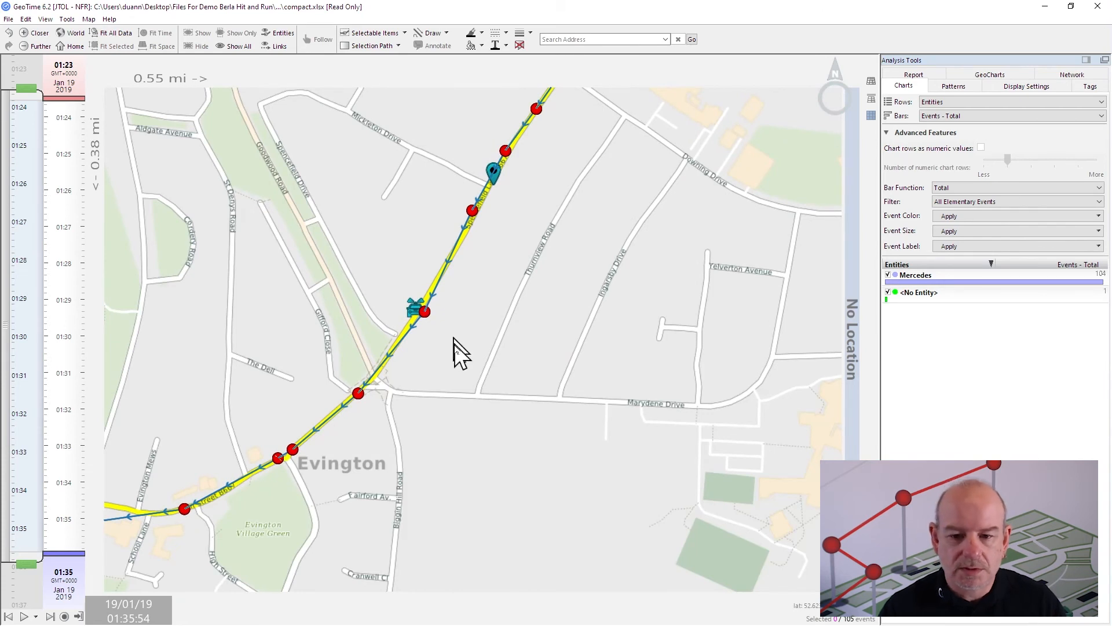
pyautogui.scroll(-1, 454, 338)
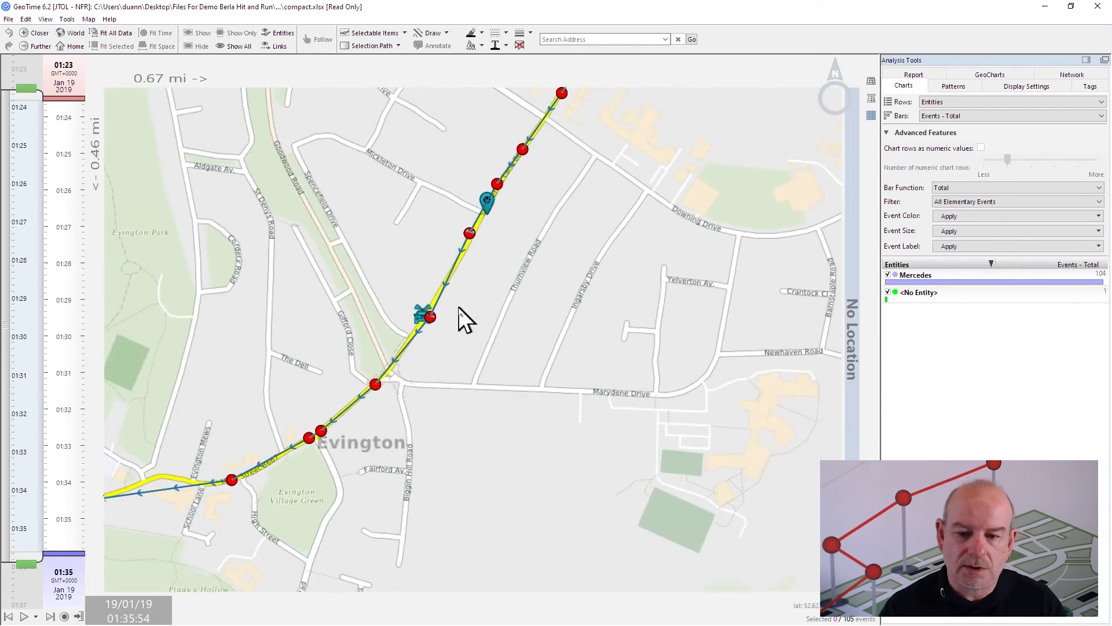
pyautogui.scroll(-5, 448, 359)
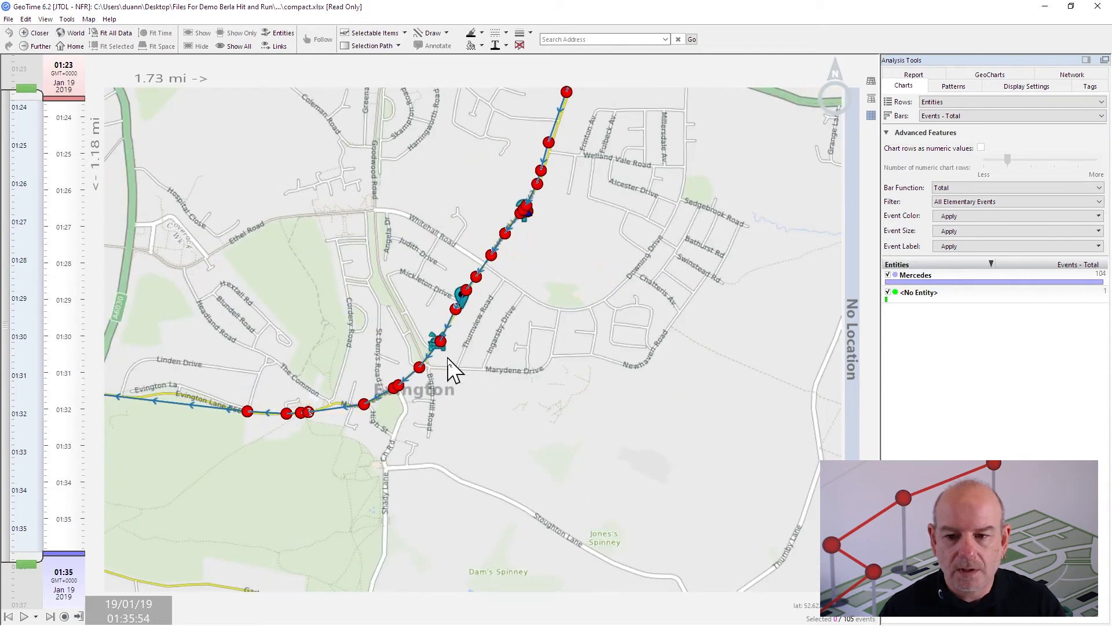
pyautogui.moveTo(392, 422); pyautogui.dragTo(633, 261)
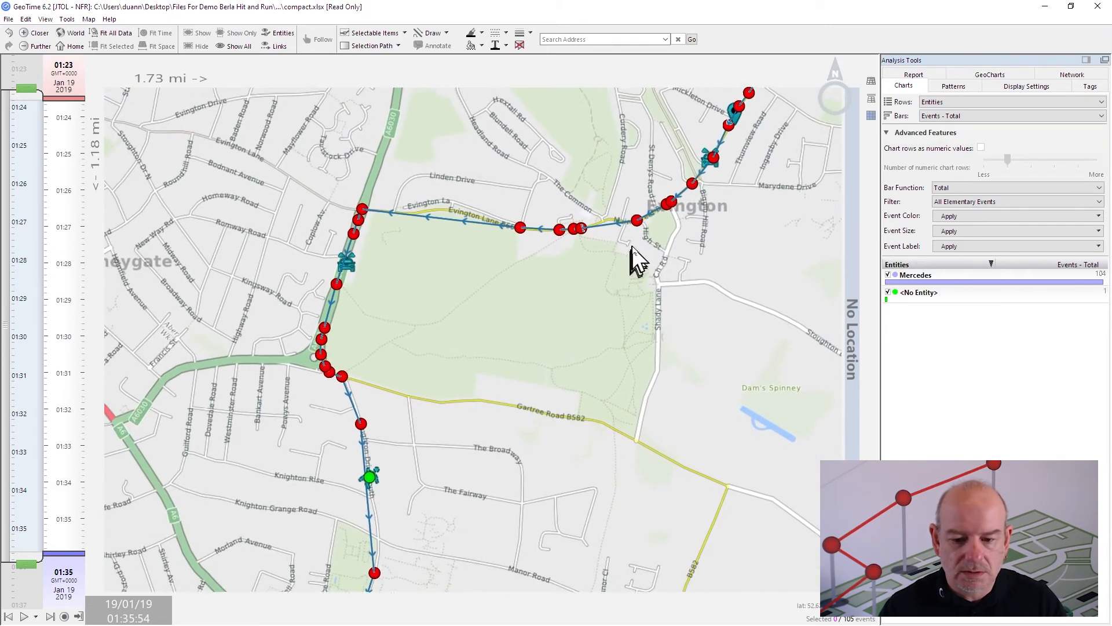
pyautogui.moveTo(455, 487); pyautogui.dragTo(487, 305)
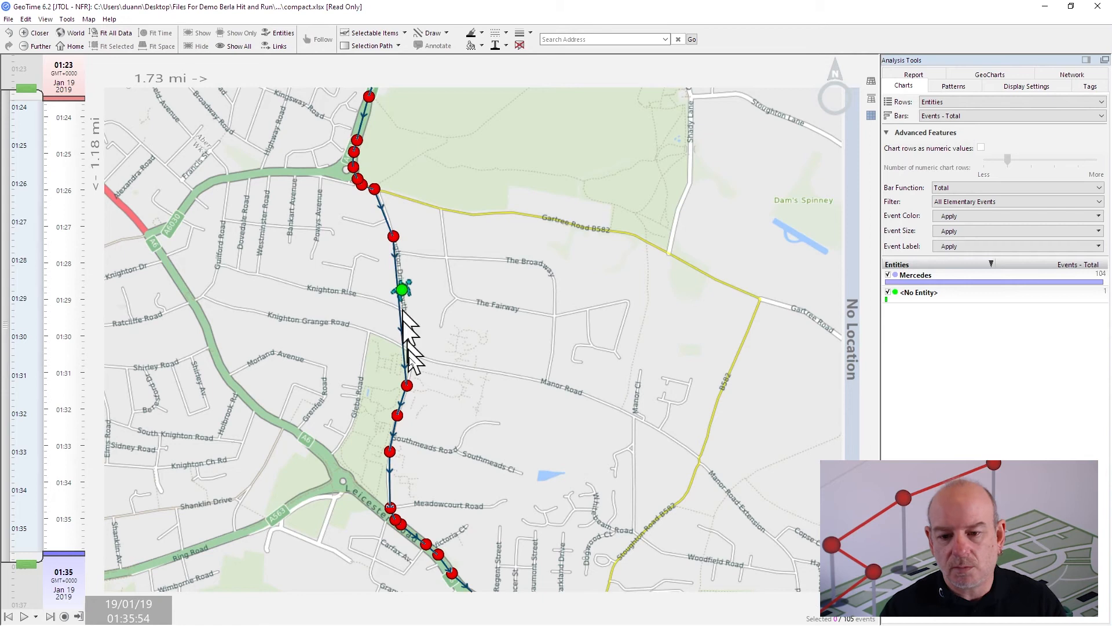
pyautogui.moveTo(451, 405); pyautogui.dragTo(327, 172)
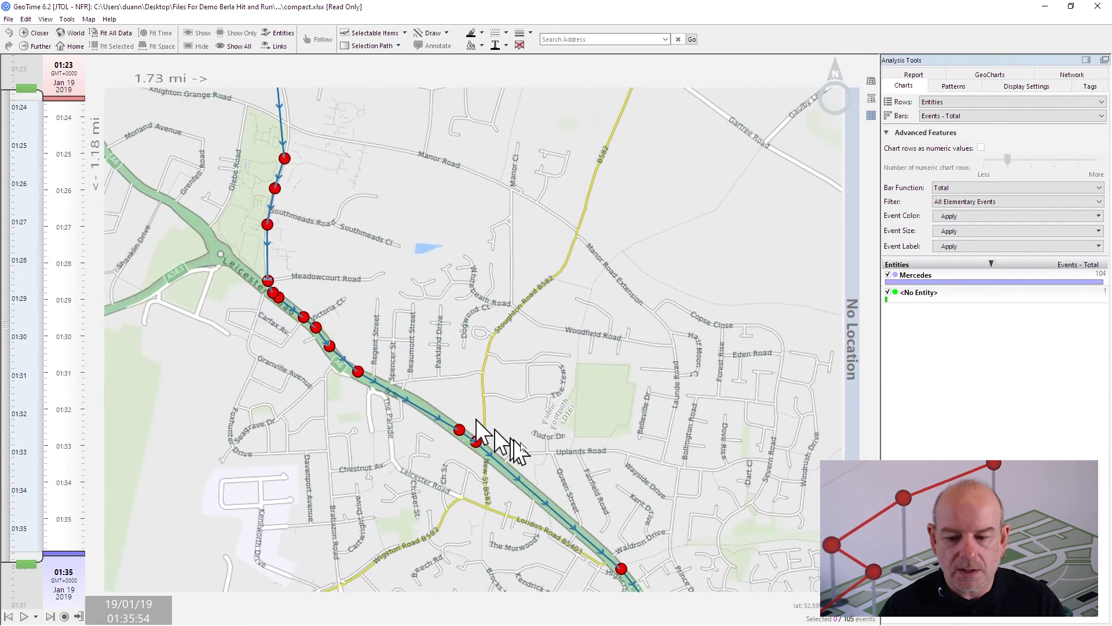
pyautogui.moveTo(606, 477); pyautogui.dragTo(427, 273)
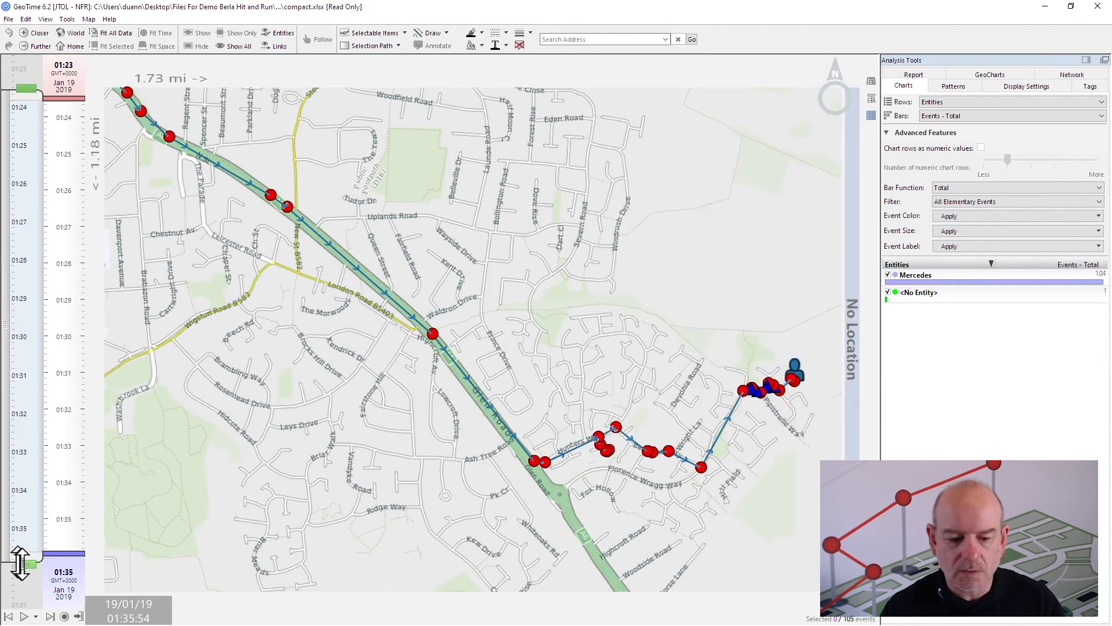
# - Scrub the end time through 01:33:42 and 01:34:41 to 01:35:29, and inspect the details of the trackpoints near the journey's end
pyautogui.moveTo(27, 564)
pyautogui.mouseDown()
pyautogui.moveTo(27, 470)
pyautogui.moveTo(26, 483)
pyautogui.mouseUp()
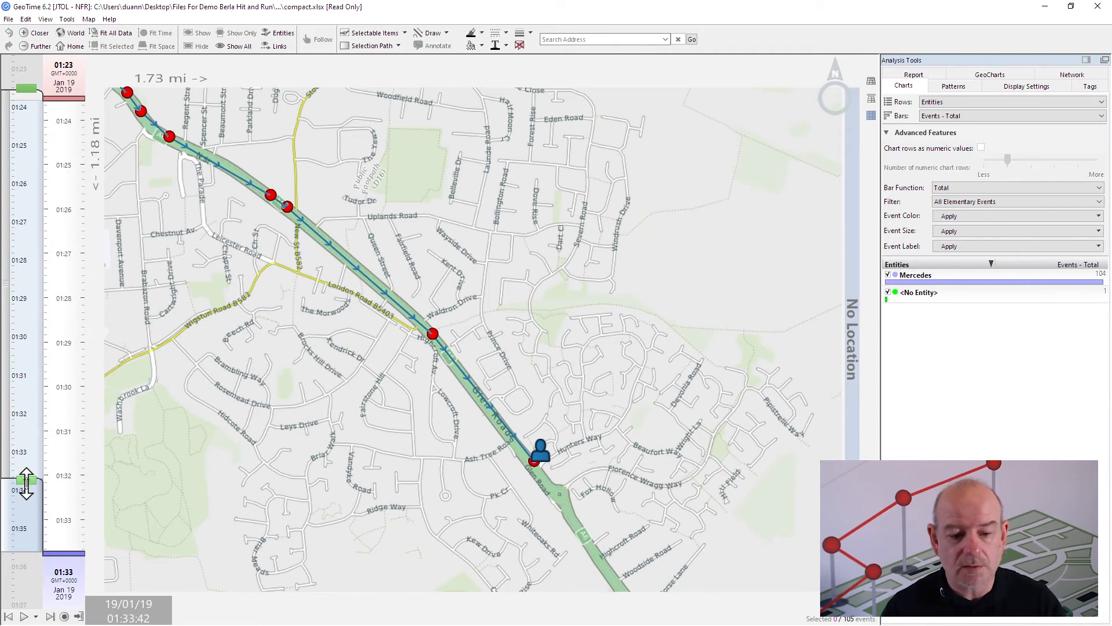
pyautogui.moveTo(30, 481)
pyautogui.mouseDown()
pyautogui.moveTo(20, 512)
pyautogui.moveTo(10, 457)
pyautogui.moveTo(12, 518)
pyautogui.mouseUp()
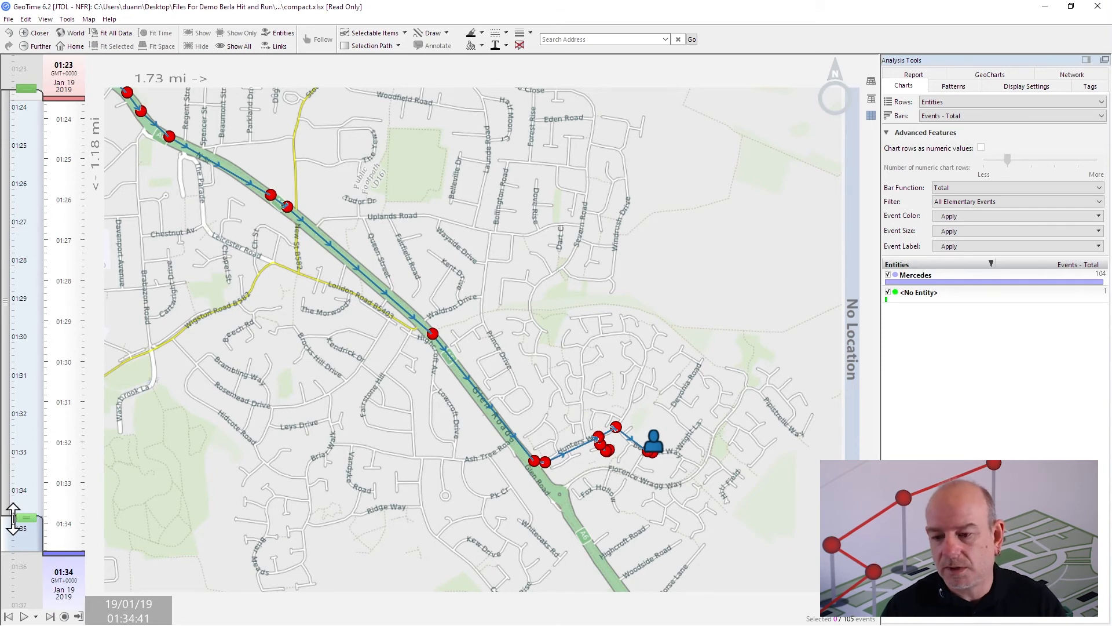
pyautogui.moveTo(13, 518); pyautogui.dragTo(21, 550)
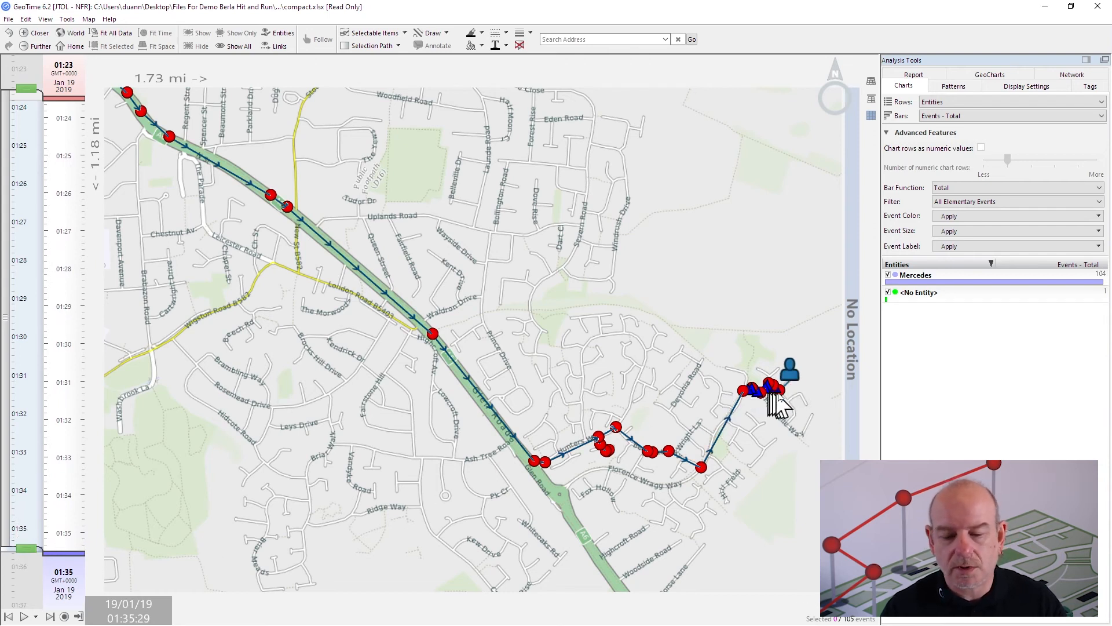
pyautogui.moveTo(775, 402)
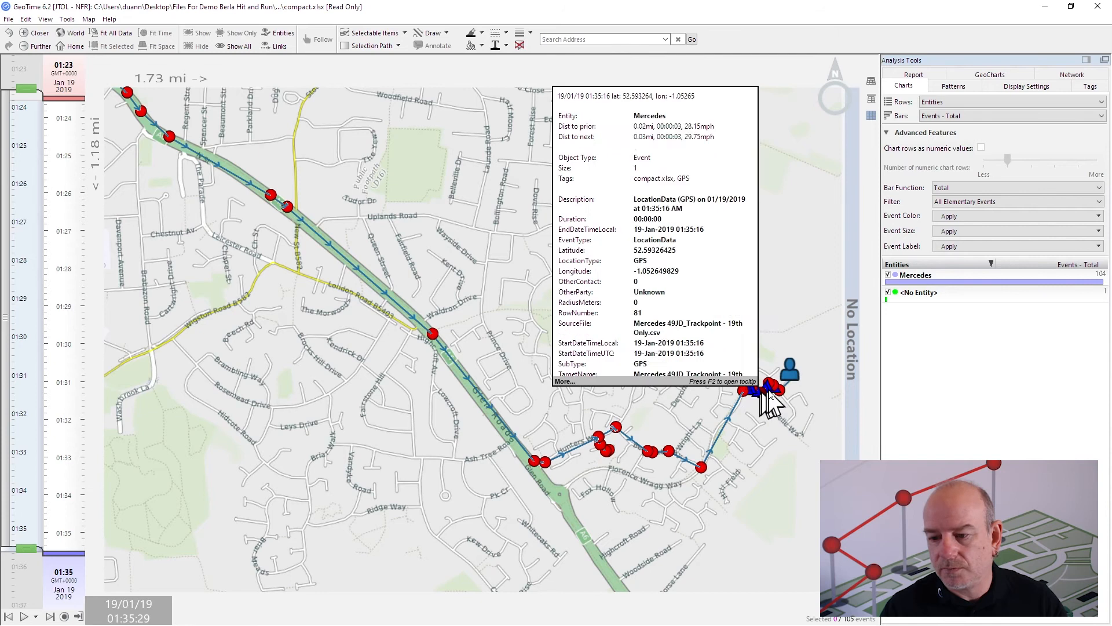
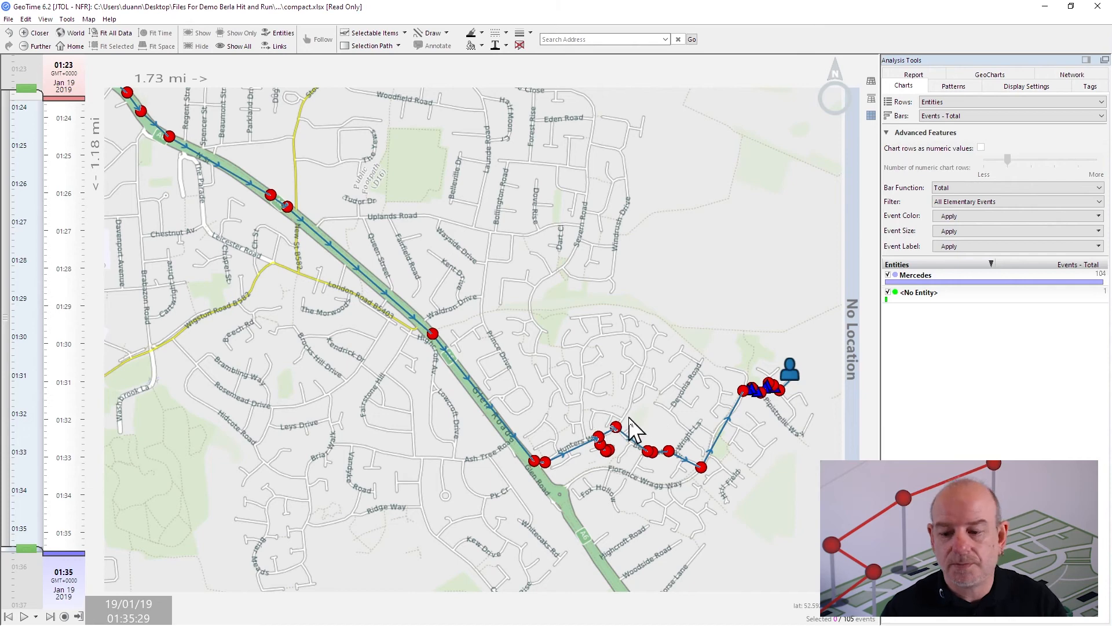
# - Review the full Mercedes route and close in on the question-mark marker and blue vehicle events on Spencefield Lane near The City of Leicester College
pyautogui.scroll(2, 400, 423)
pyautogui.scroll(-6, 397, 429)
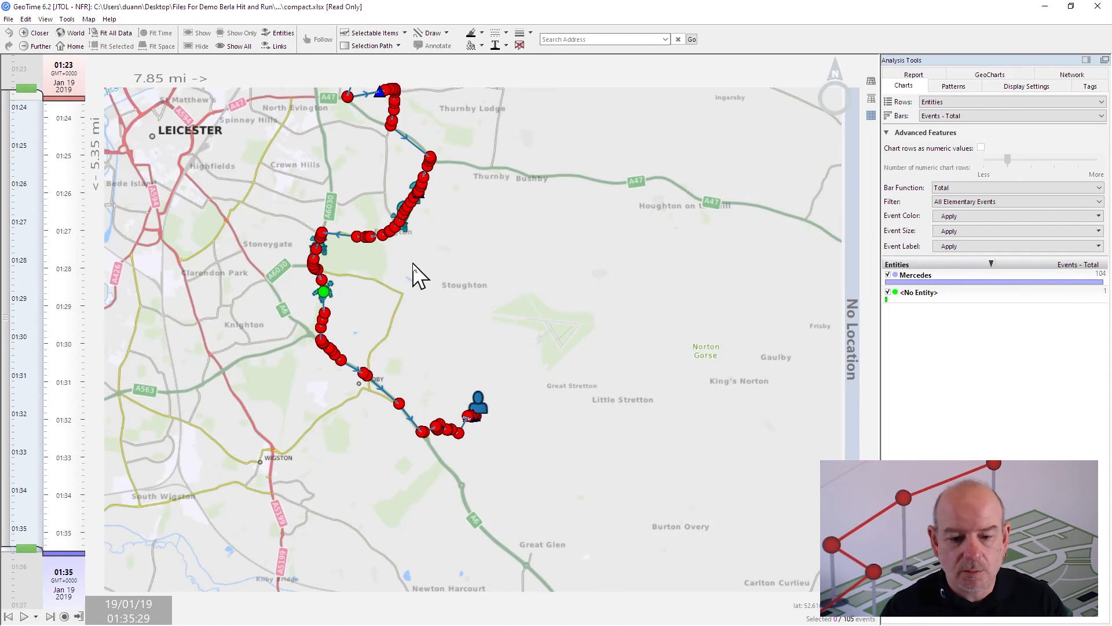
pyautogui.scroll(1, 435, 239)
pyautogui.moveTo(434, 238); pyautogui.dragTo(455, 343)
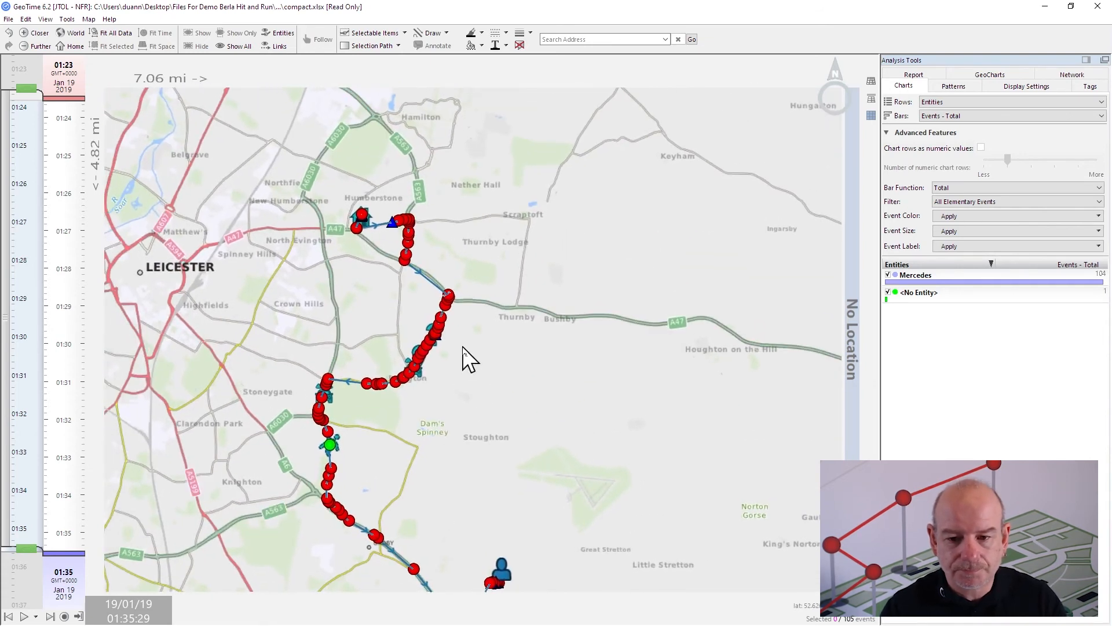
pyautogui.scroll(3, 459, 347)
pyautogui.moveTo(363, 335); pyautogui.dragTo(479, 398)
pyautogui.scroll(3, 502, 380)
pyautogui.scroll(3, 501, 379)
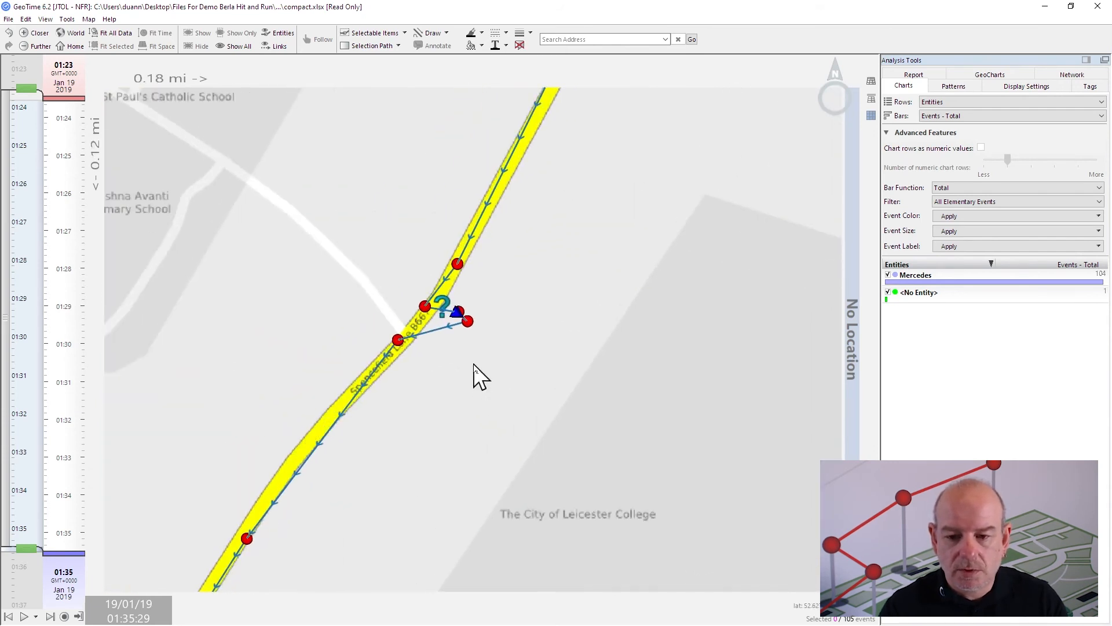
pyautogui.scroll(2, 484, 354)
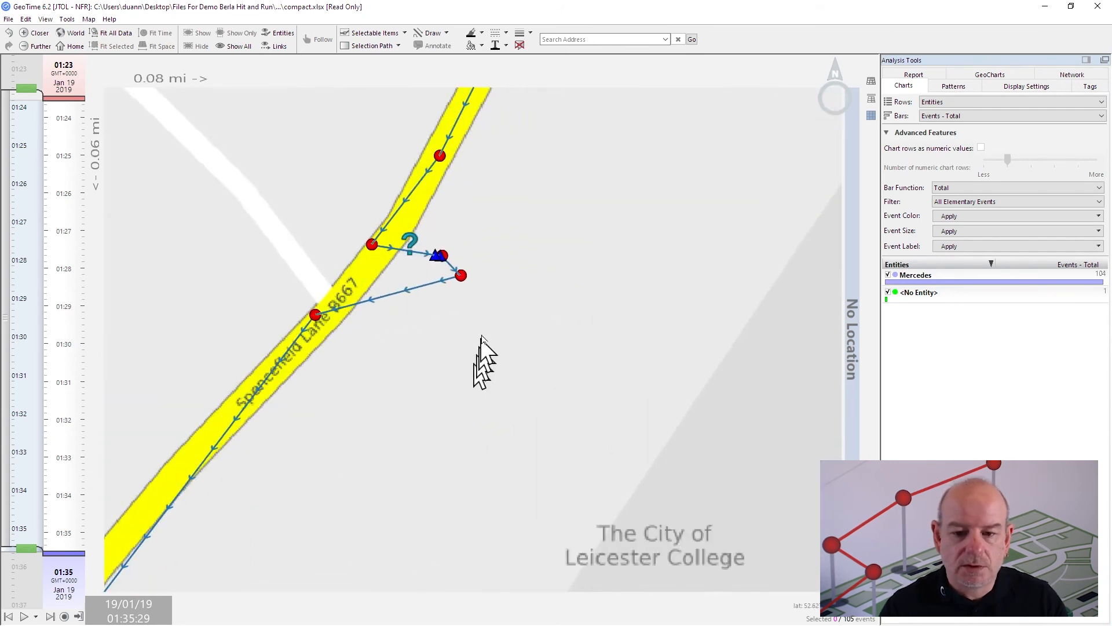
# - Add a callout with the DateTime and ~eventidentifier fields to the Front Left Door Open event and place it up and right of the marker
pyautogui.click(435, 256)
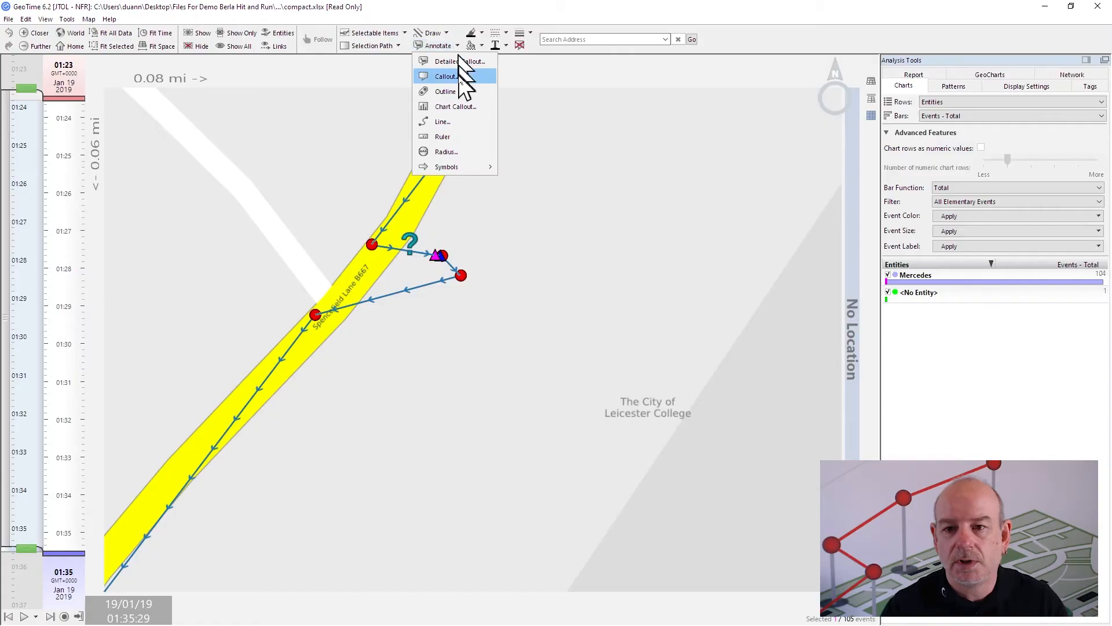
pyautogui.click(458, 76)
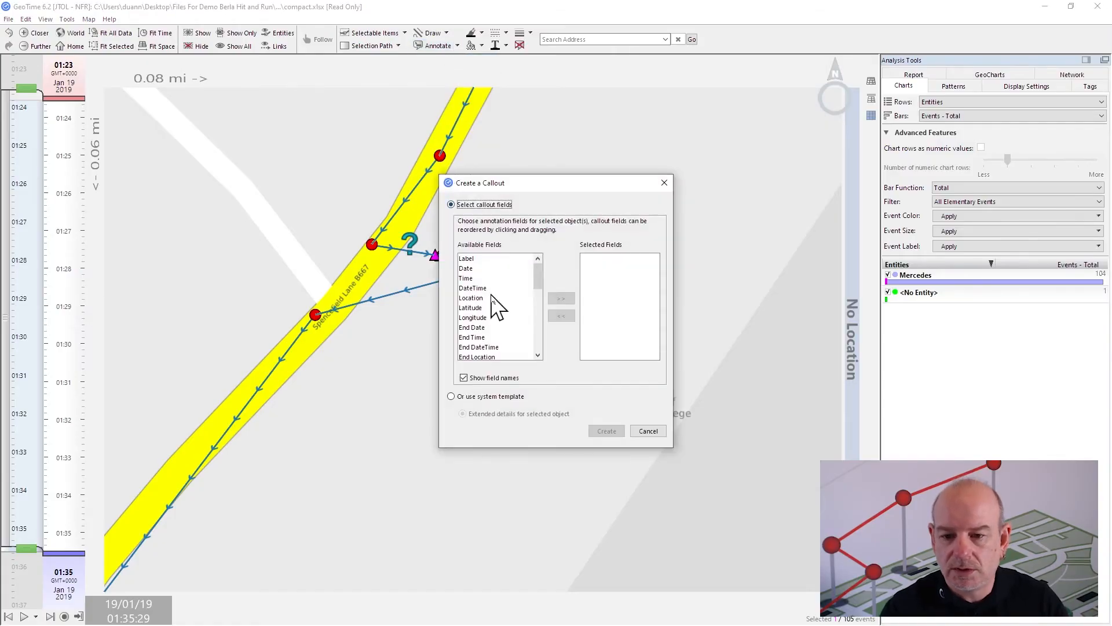
pyautogui.click(479, 289)
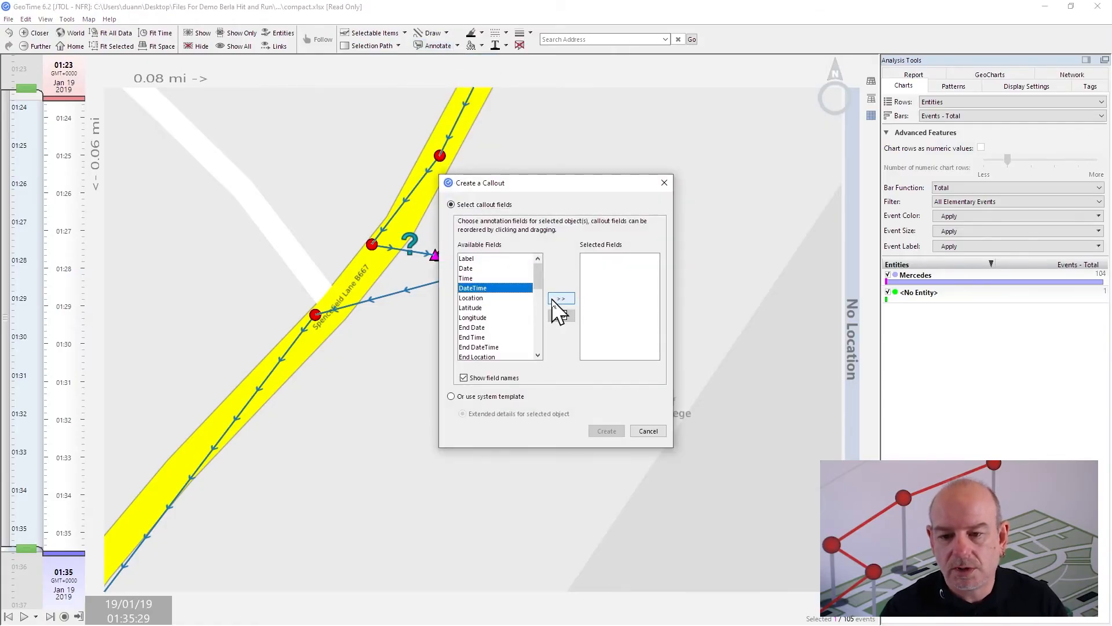
pyautogui.moveTo(538, 284); pyautogui.dragTo(541, 355)
pyautogui.click(483, 336)
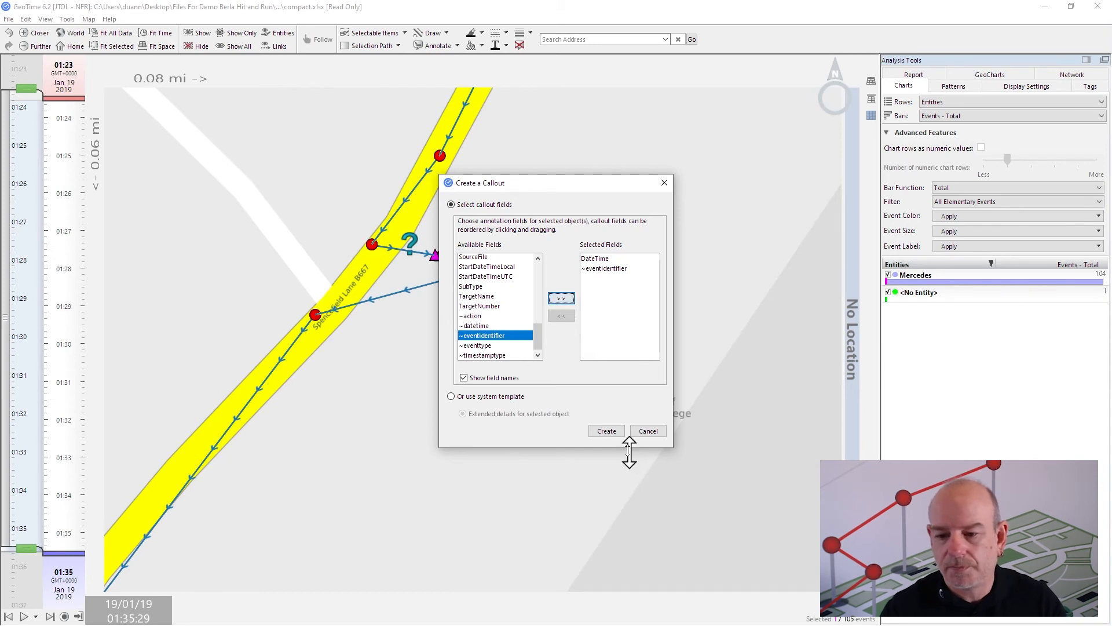
pyautogui.click(614, 435)
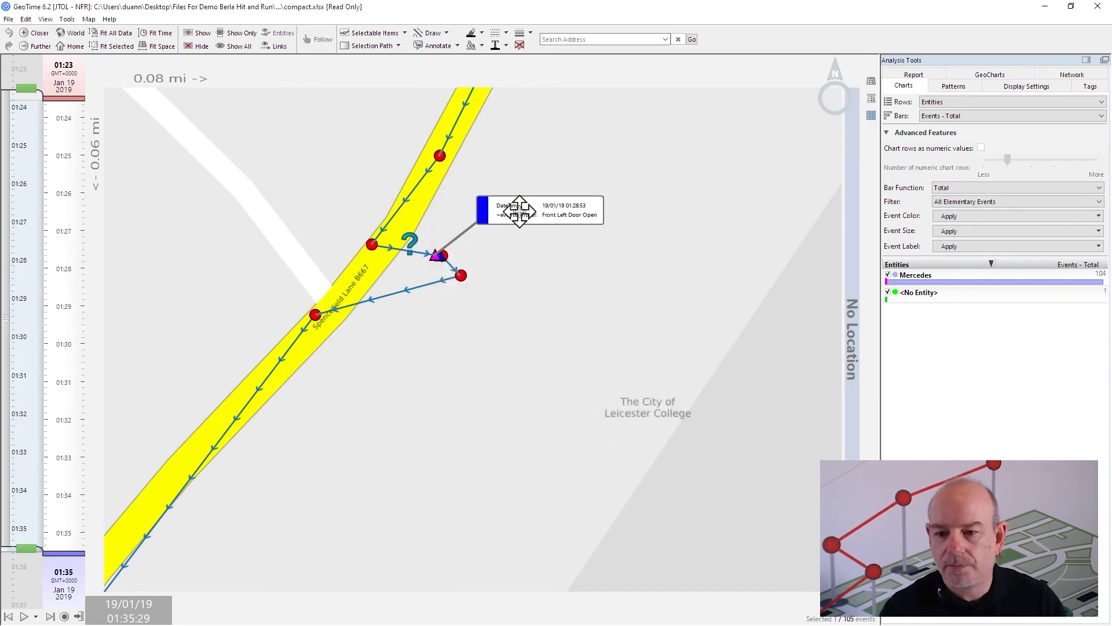
pyautogui.moveTo(516, 211); pyautogui.dragTo(533, 195)
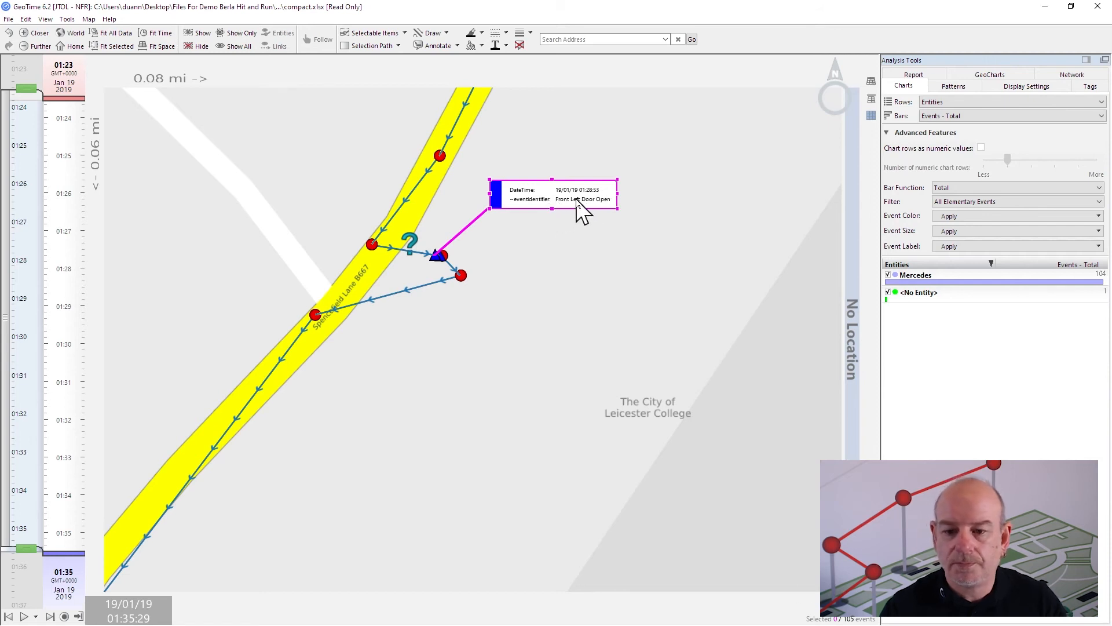
# - Add a callout with the same fields to the Front Left Door Closed event and place it below the first callout
pyautogui.click(443, 262)
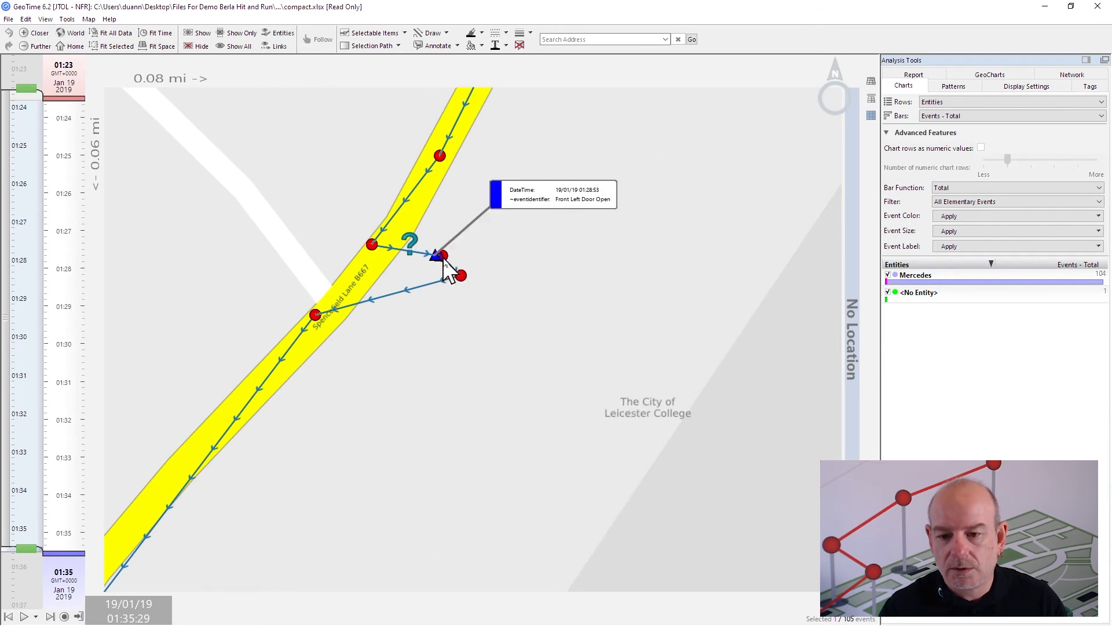
pyautogui.click(439, 48)
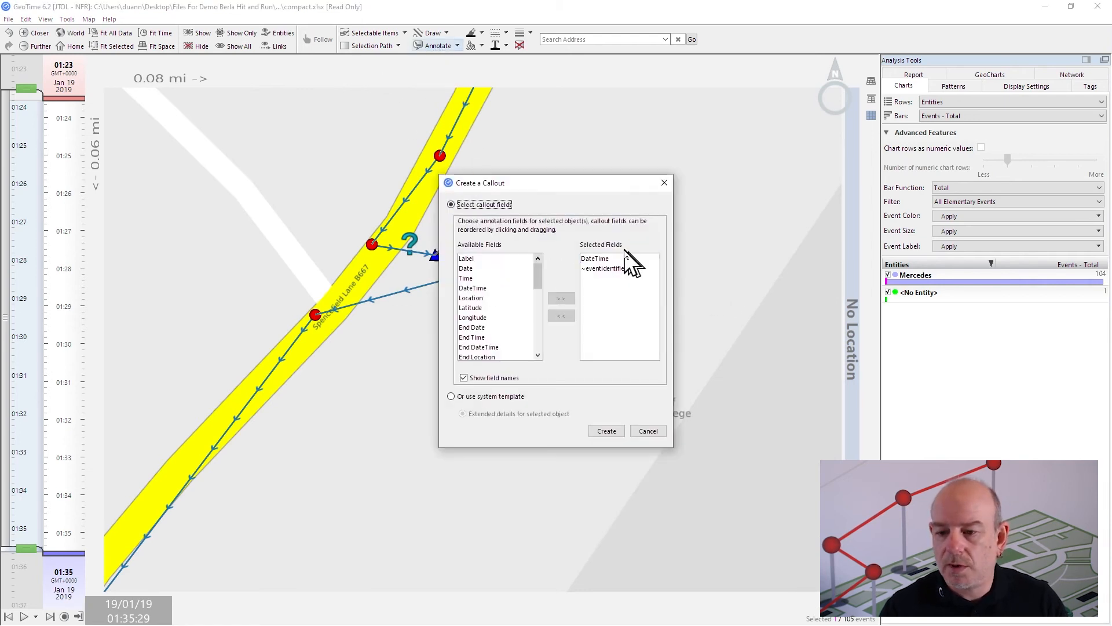
pyautogui.click(606, 431)
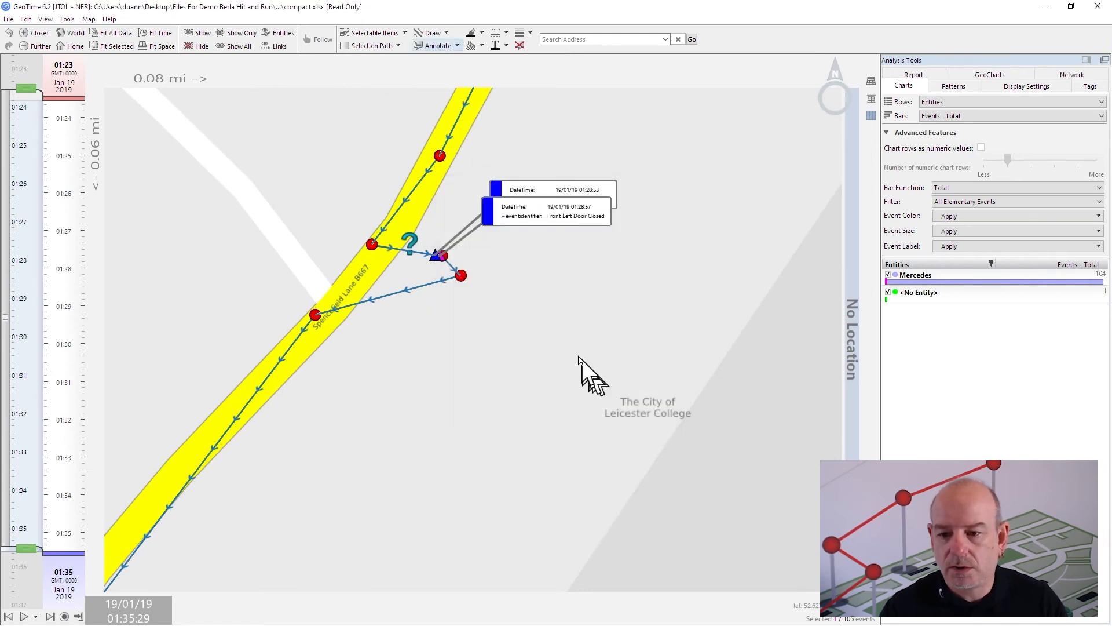
pyautogui.click(549, 233)
pyautogui.moveTo(549, 233); pyautogui.dragTo(554, 242)
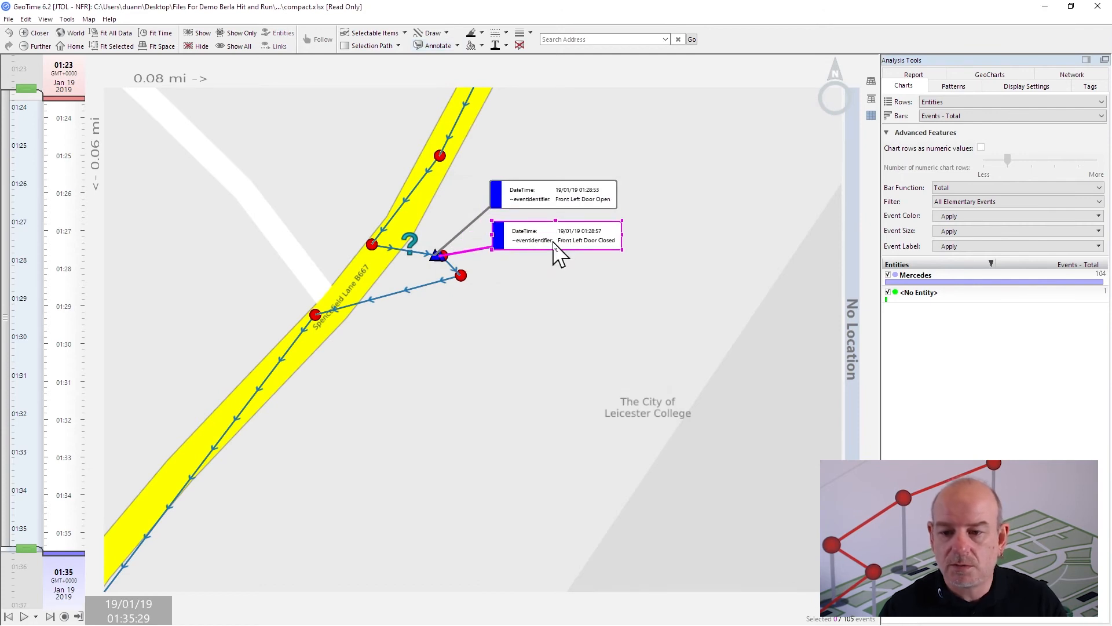
# - Colour the text "Front Left Door Open" green in the upper callout
pyautogui.click(320, 335)
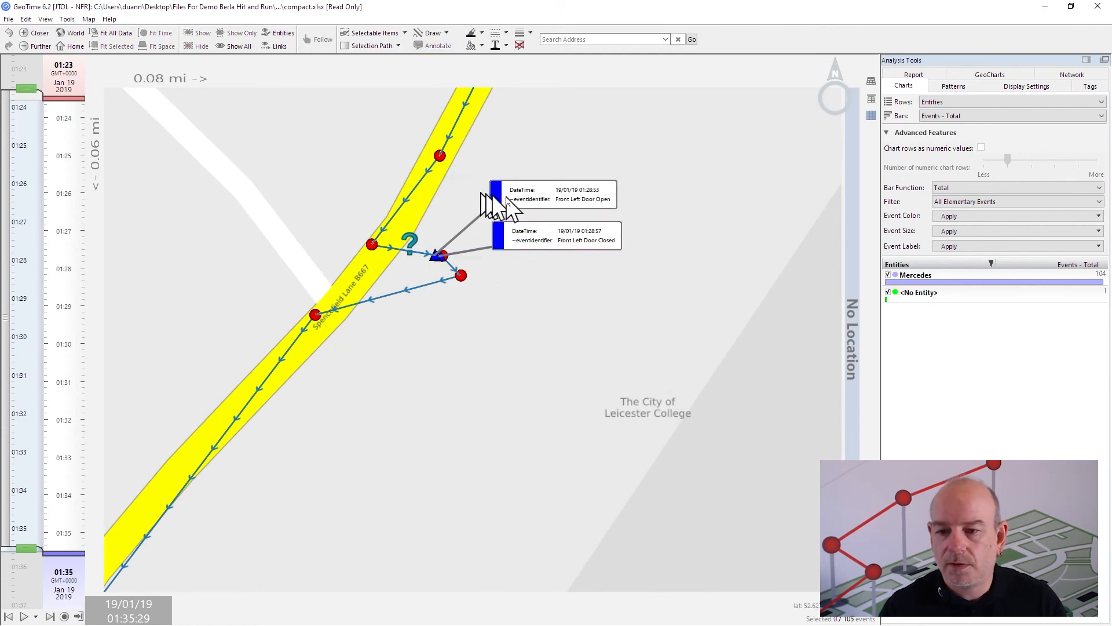
pyautogui.doubleClick(553, 203)
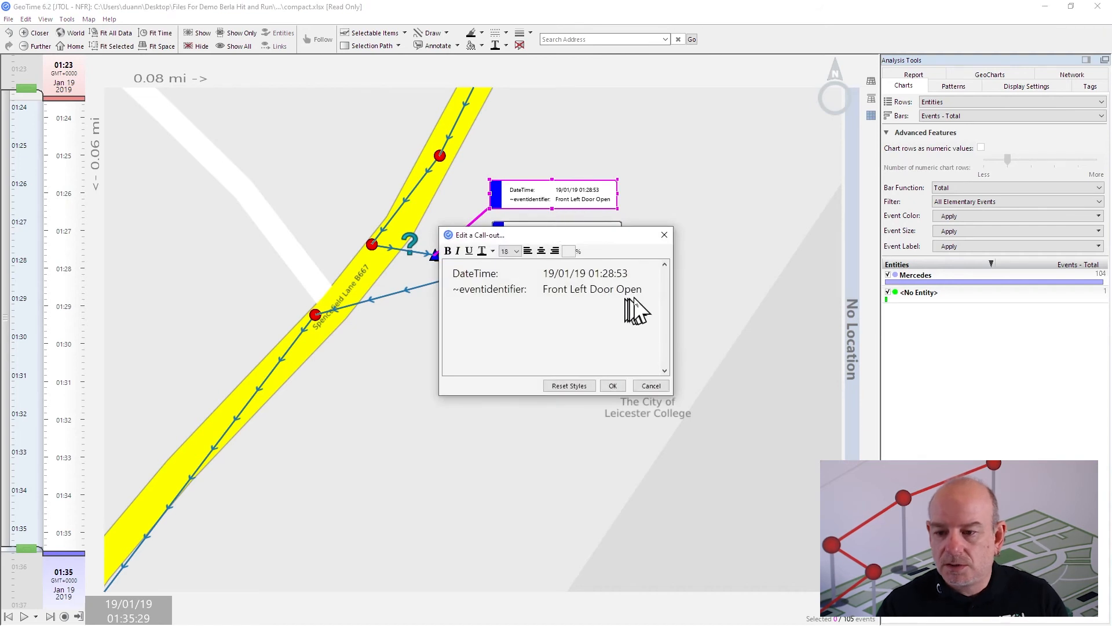
pyautogui.moveTo(640, 291); pyautogui.dragTo(552, 290)
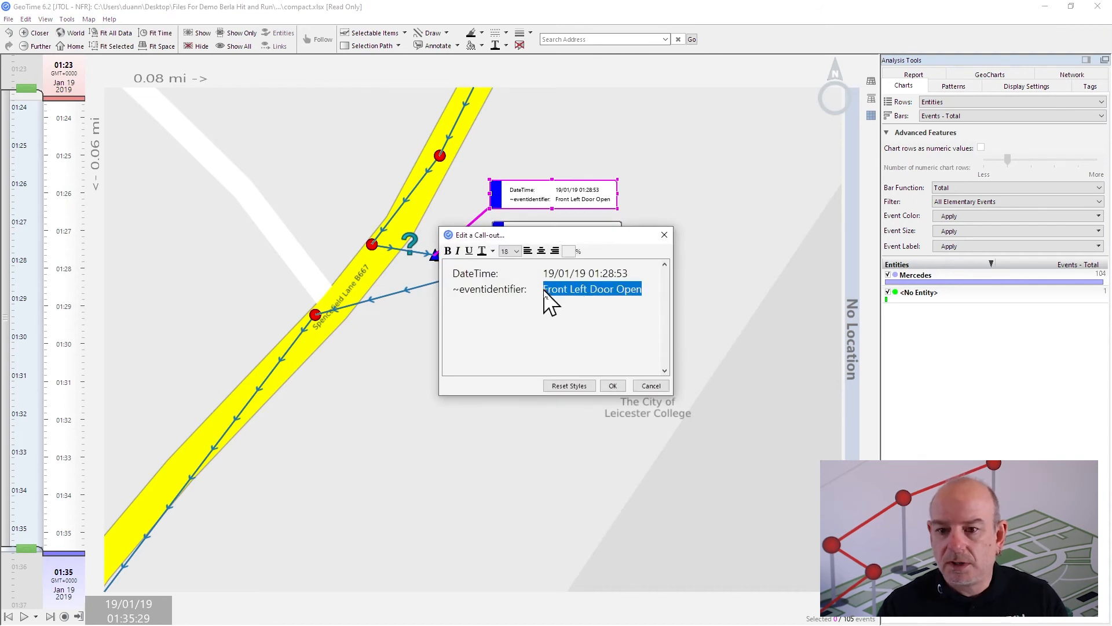
pyautogui.click(493, 252)
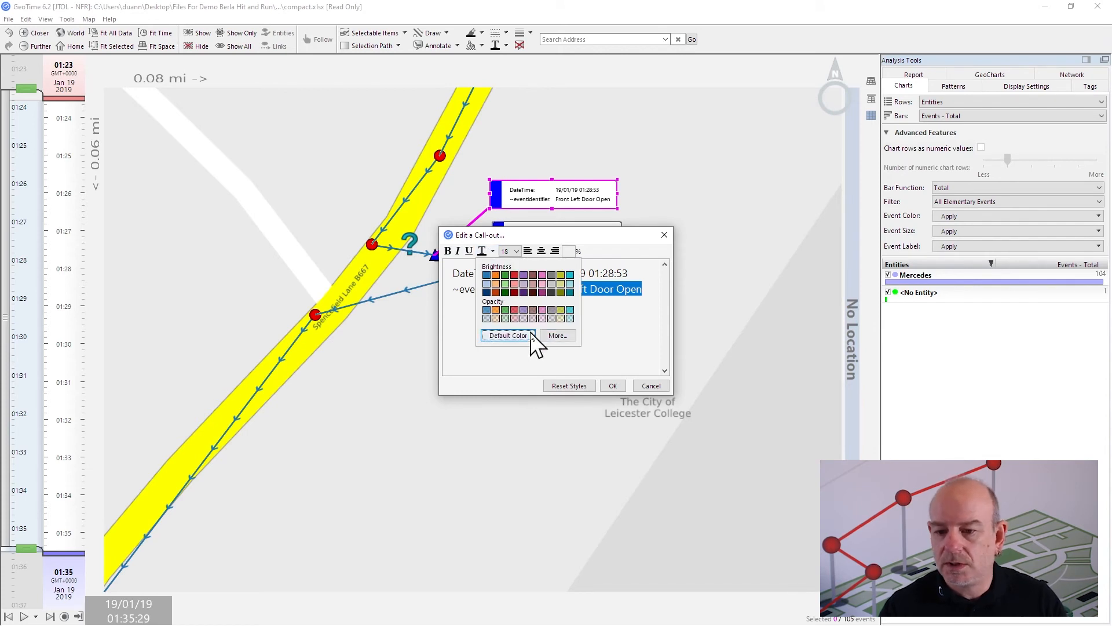
pyautogui.click(507, 276)
pyautogui.click(613, 386)
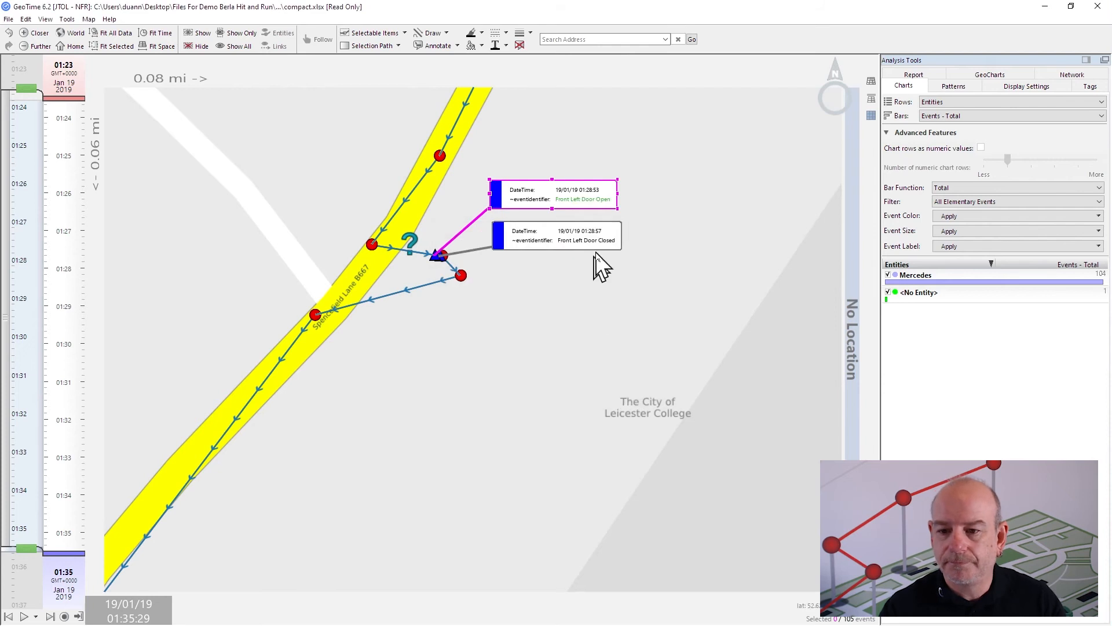
# - Colour the text "Front Left Door Closed" red in the lower callout
pyautogui.doubleClick(602, 242)
pyautogui.moveTo(645, 288); pyautogui.dragTo(542, 290)
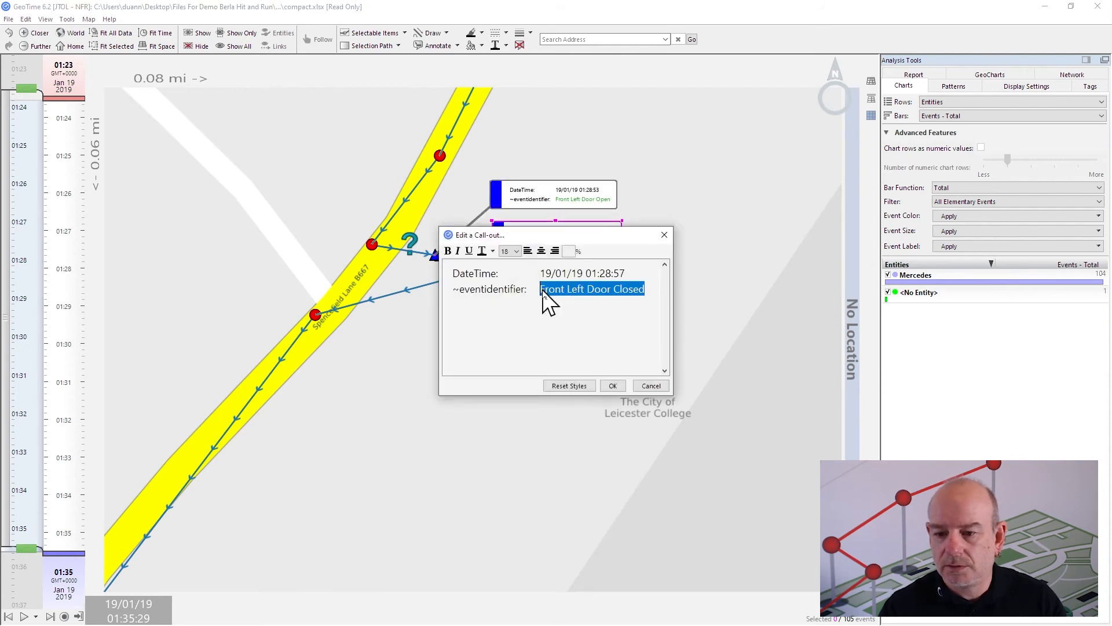
pyautogui.click(494, 251)
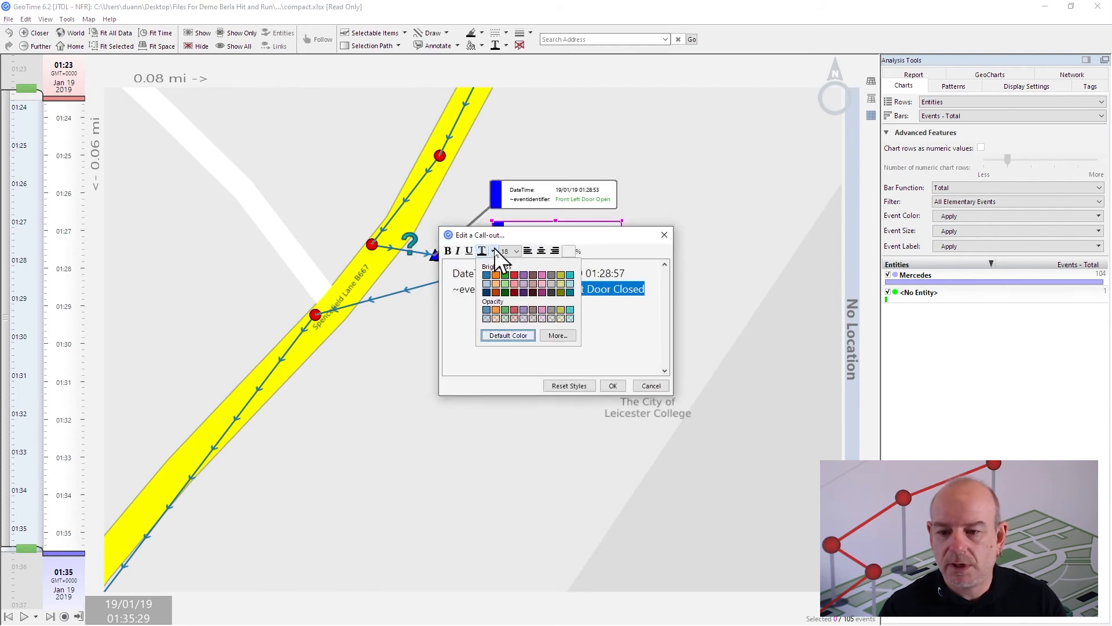
pyautogui.click(523, 290)
pyautogui.click(613, 386)
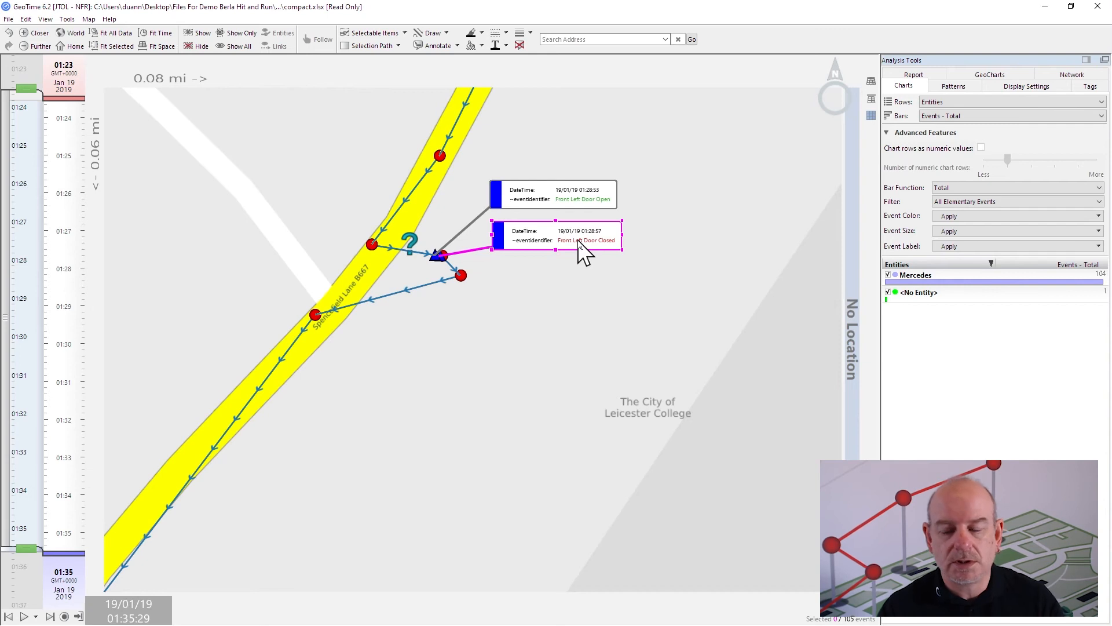
pyautogui.click(67, 19)
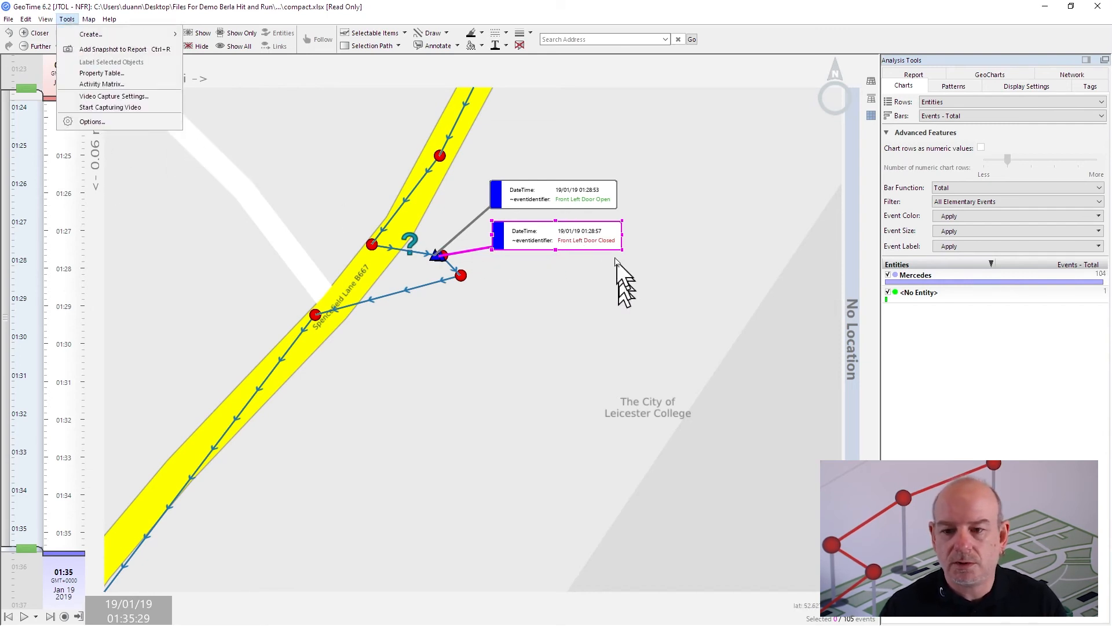
pyautogui.click(643, 233)
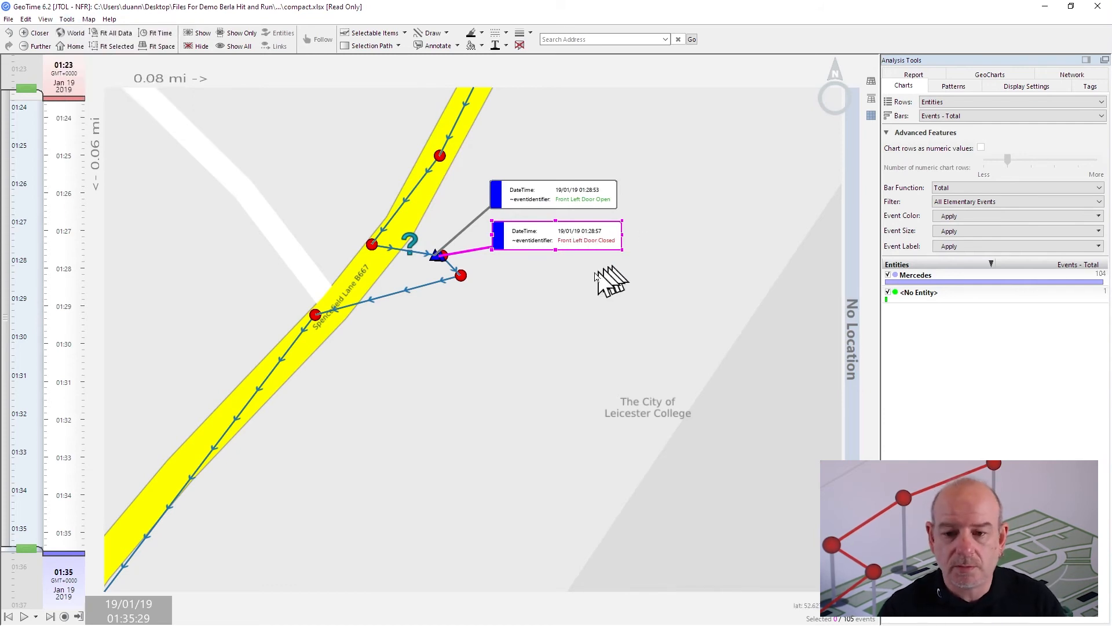
pyautogui.click(519, 302)
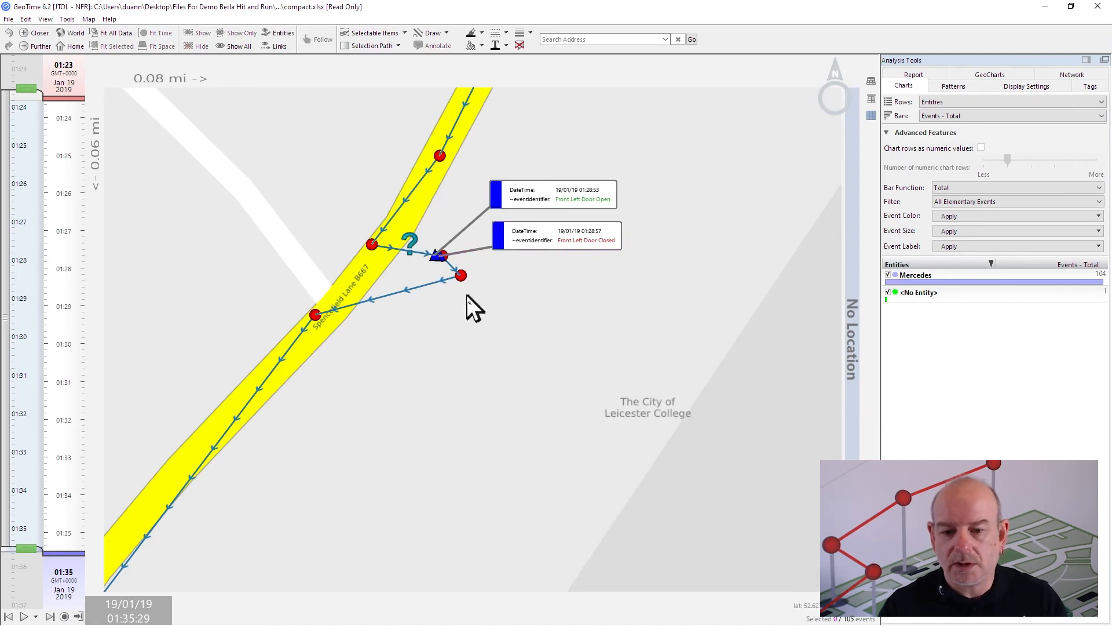
# - Start a callout on the location pin along Spencefield Lane B667 and insert the street photo with the 30 speed-limit sign
pyautogui.scroll(-2, 309, 504)
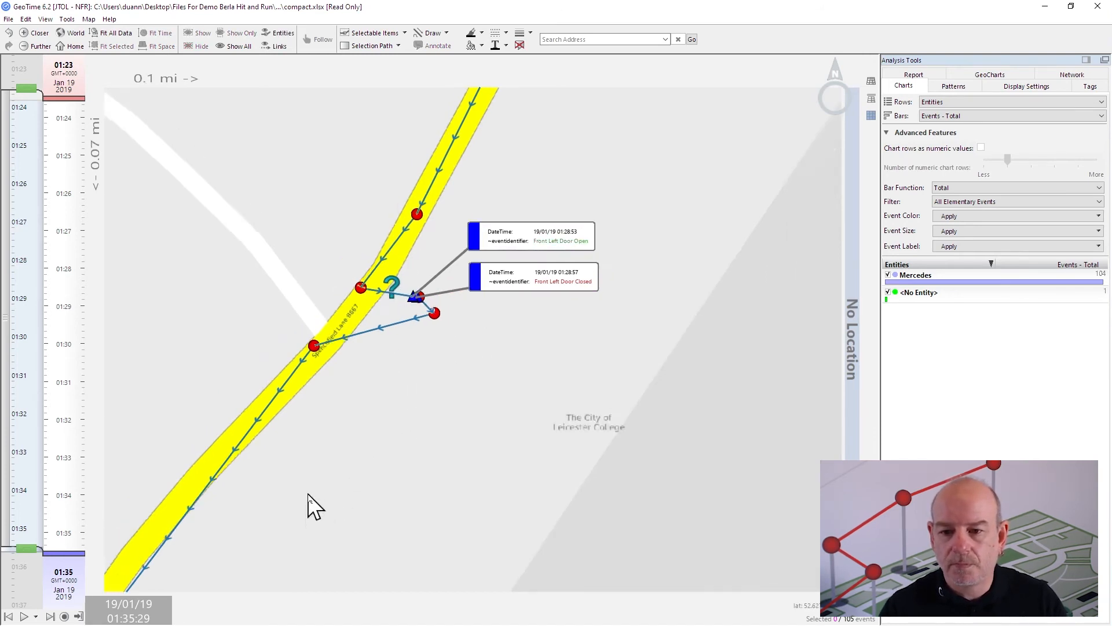
pyautogui.moveTo(294, 529); pyautogui.dragTo(506, 274)
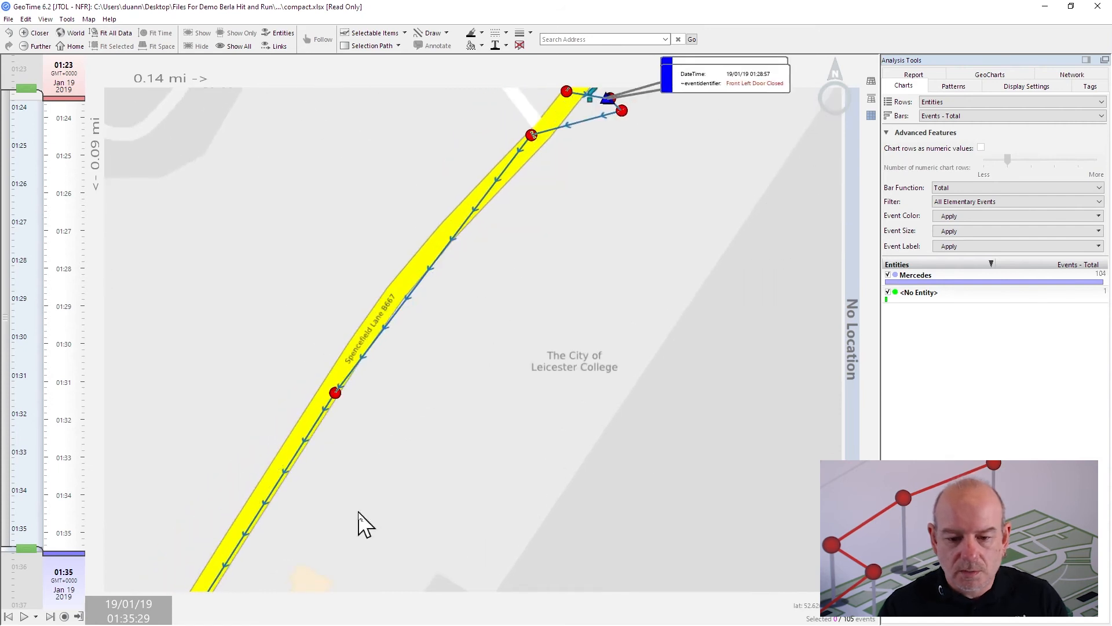
pyautogui.scroll(-2, 360, 522)
pyautogui.moveTo(360, 521); pyautogui.dragTo(491, 255)
pyautogui.scroll(-2, 377, 435)
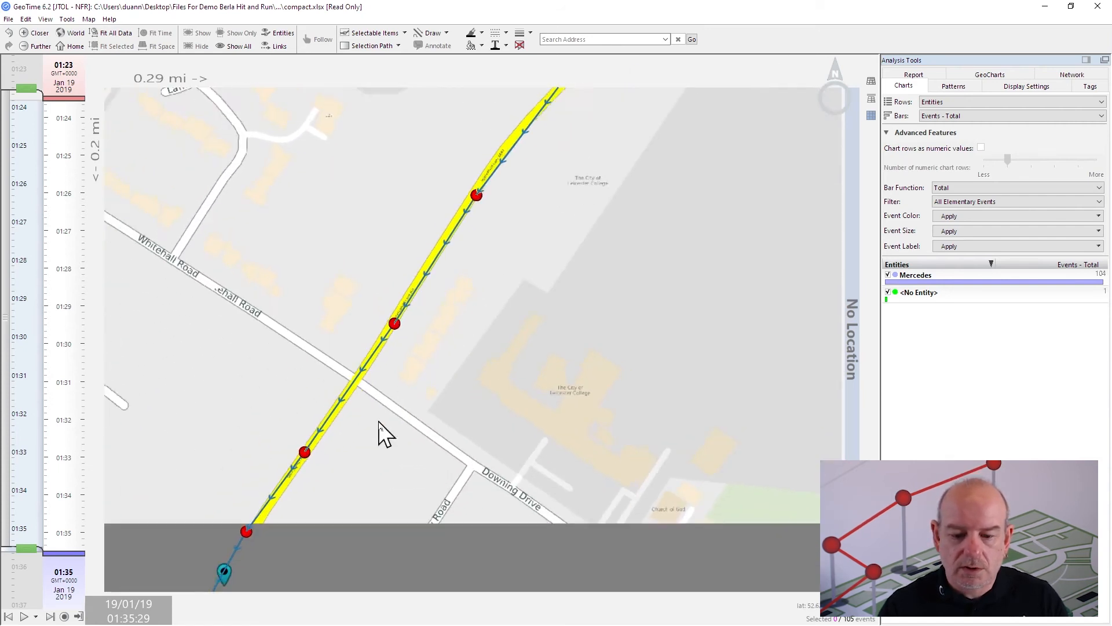
pyautogui.moveTo(325, 534); pyautogui.dragTo(441, 289)
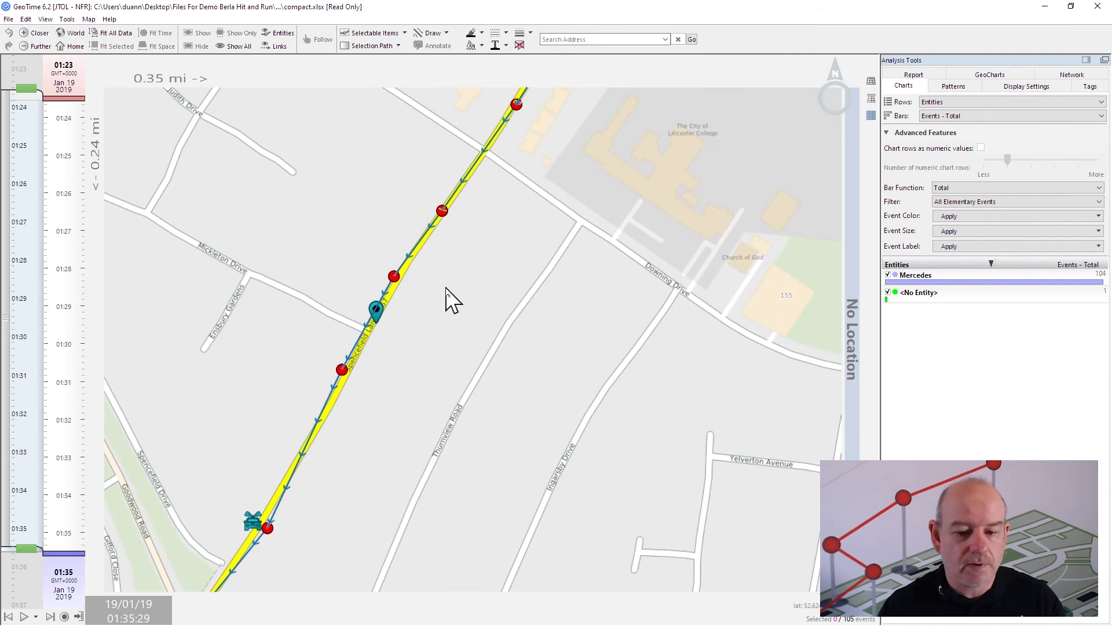
pyautogui.click(378, 315)
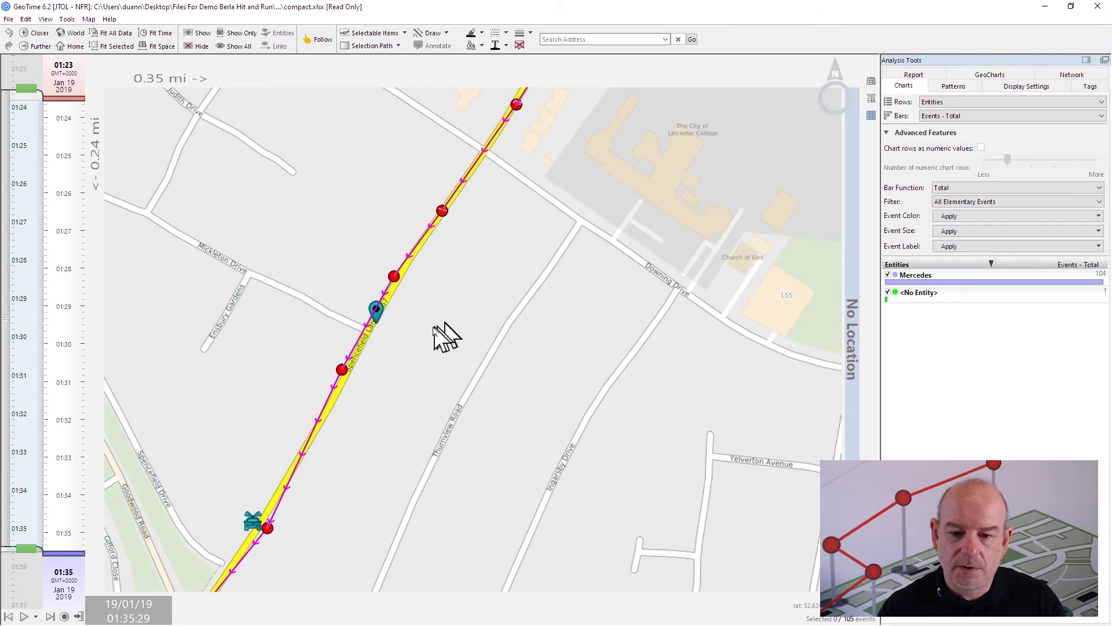
pyautogui.click(375, 317)
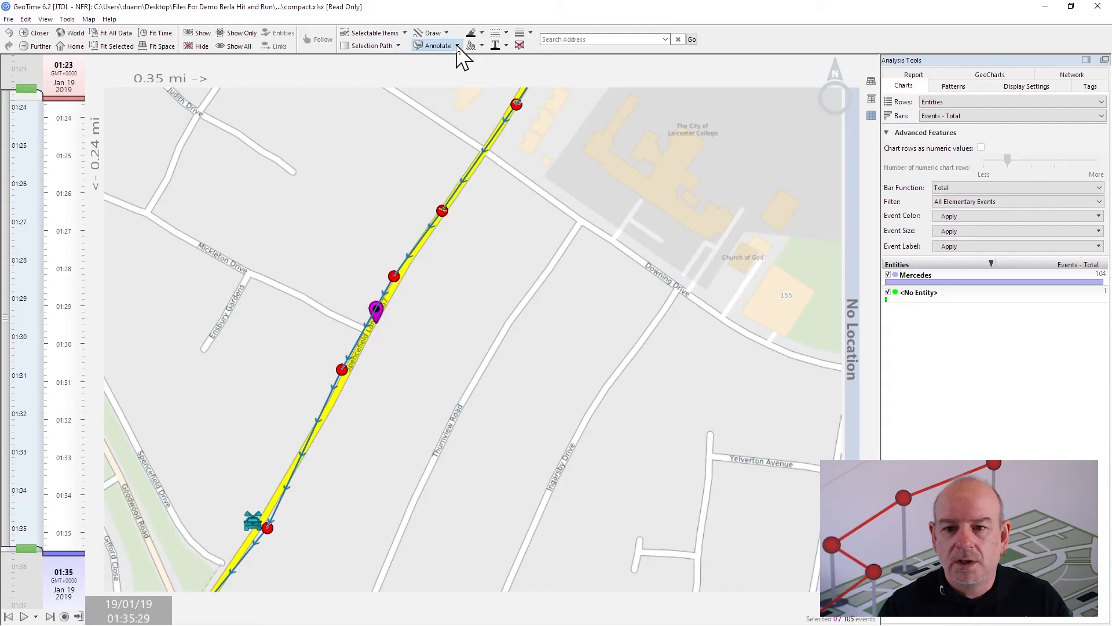
pyautogui.click(457, 45)
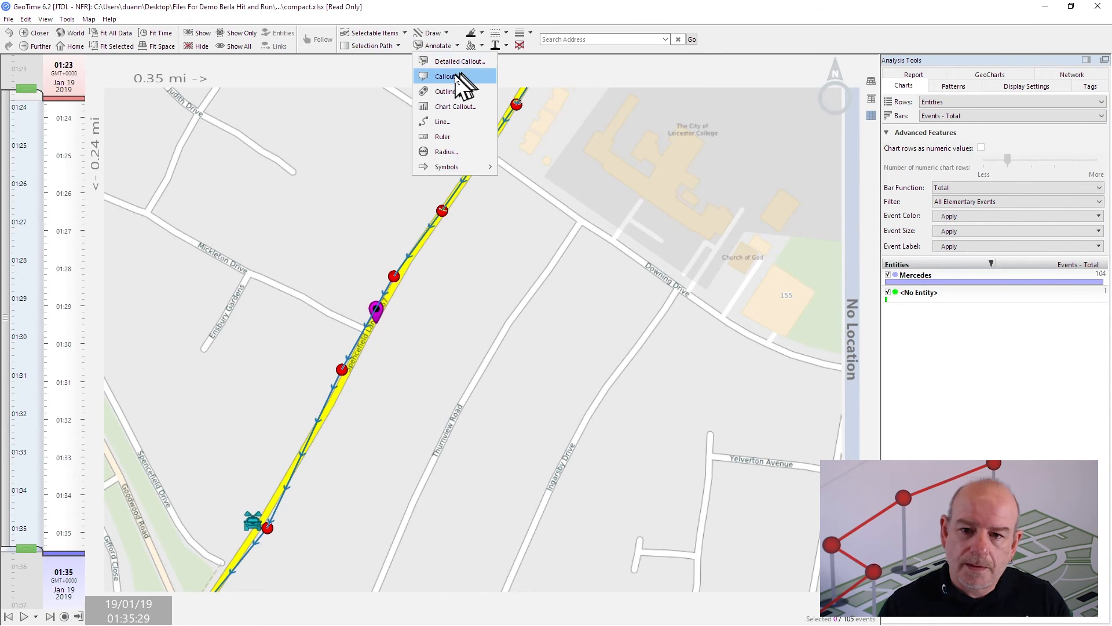
pyautogui.click(447, 77)
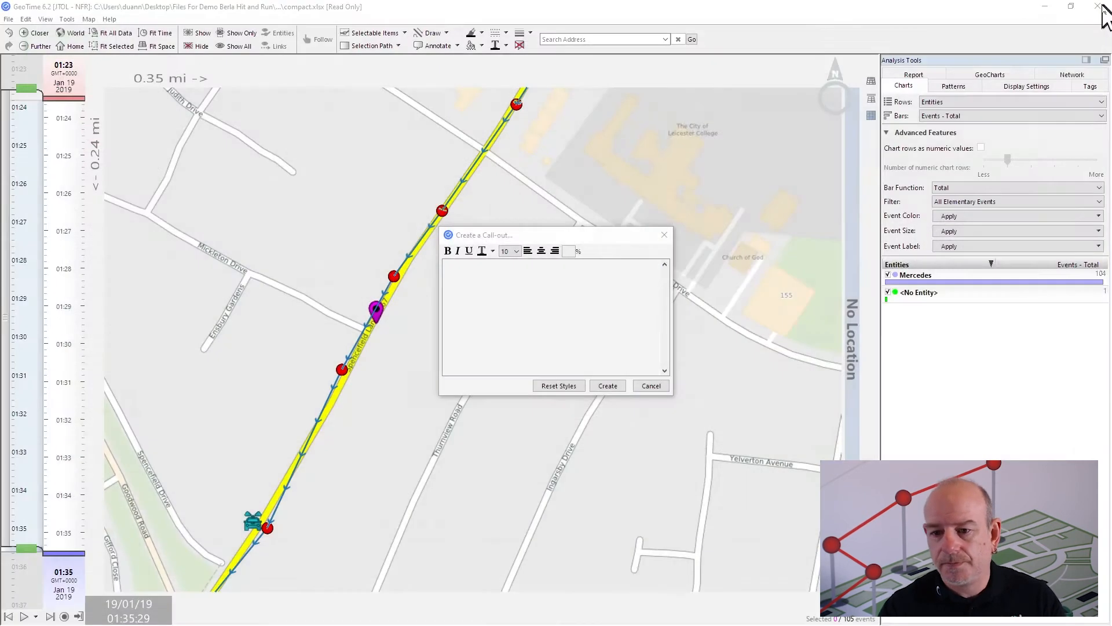
pyautogui.click(1099, 10)
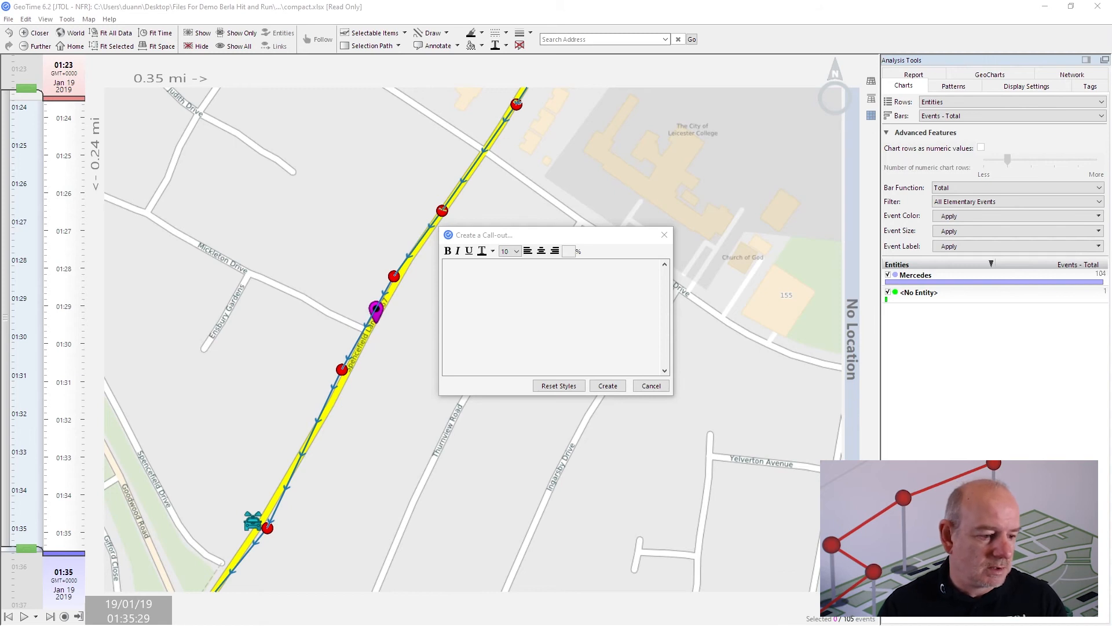
pyautogui.moveTo(0, 180); pyautogui.dragTo(543, 346)
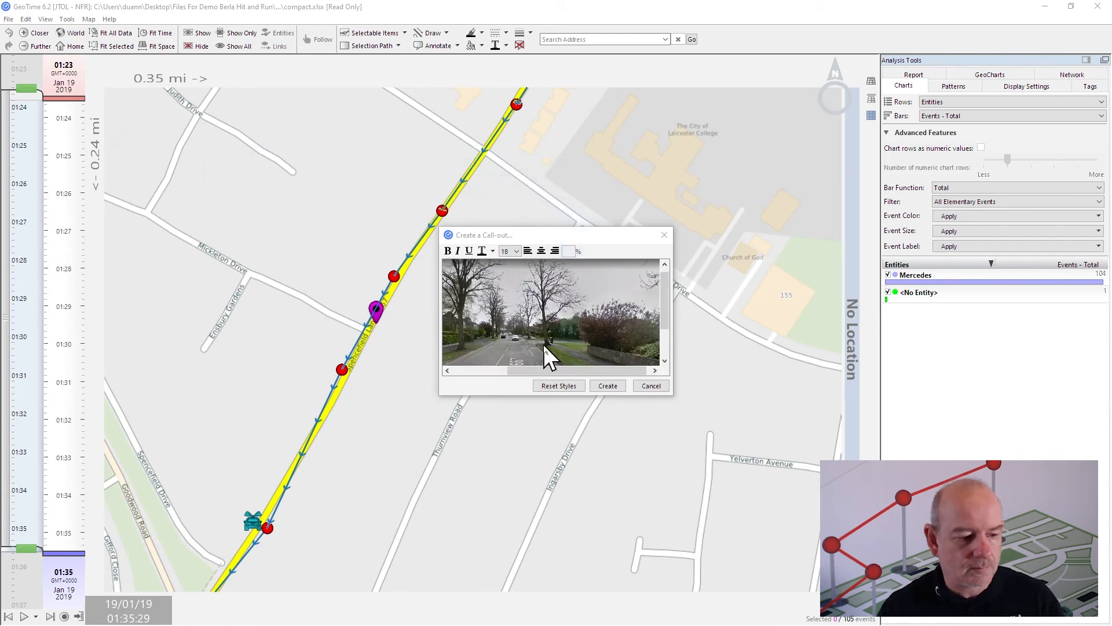
pyautogui.click(573, 317)
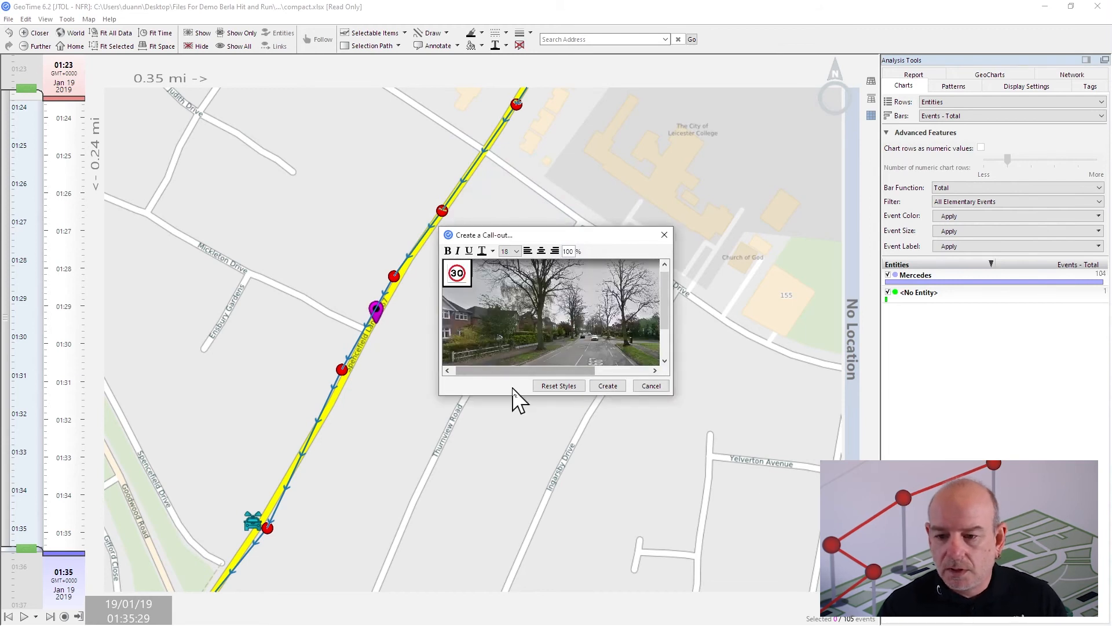
# - Scale the photo to 50%, create the callout and place it up and left of the pin
pyautogui.moveTo(672, 396); pyautogui.dragTo(820, 516)
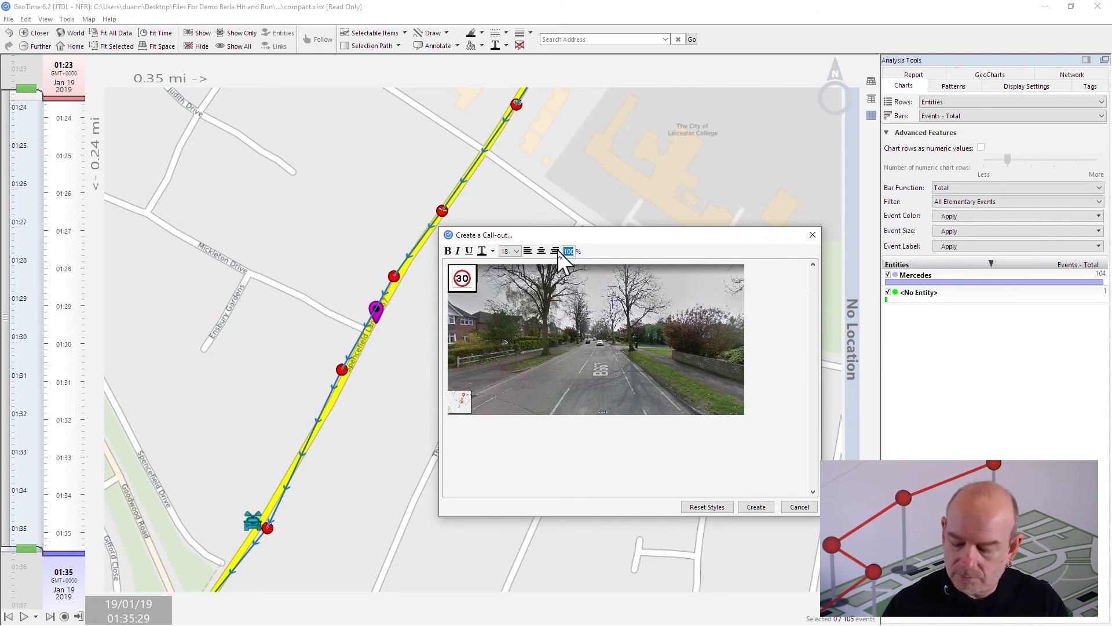
pyautogui.click(756, 507)
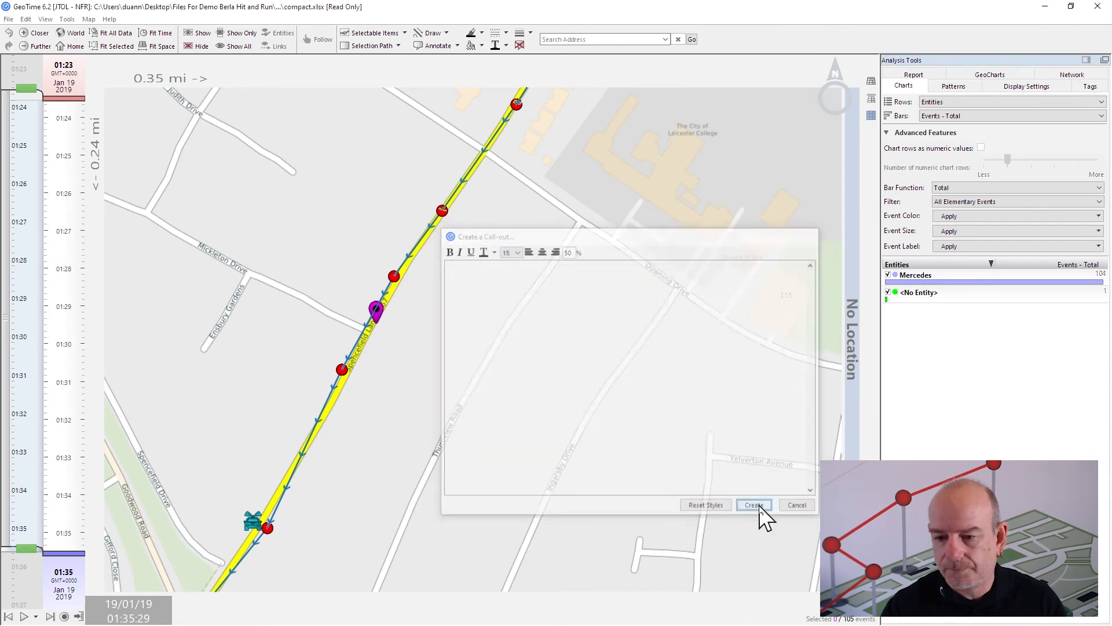
pyautogui.moveTo(527, 255); pyautogui.dragTo(288, 232)
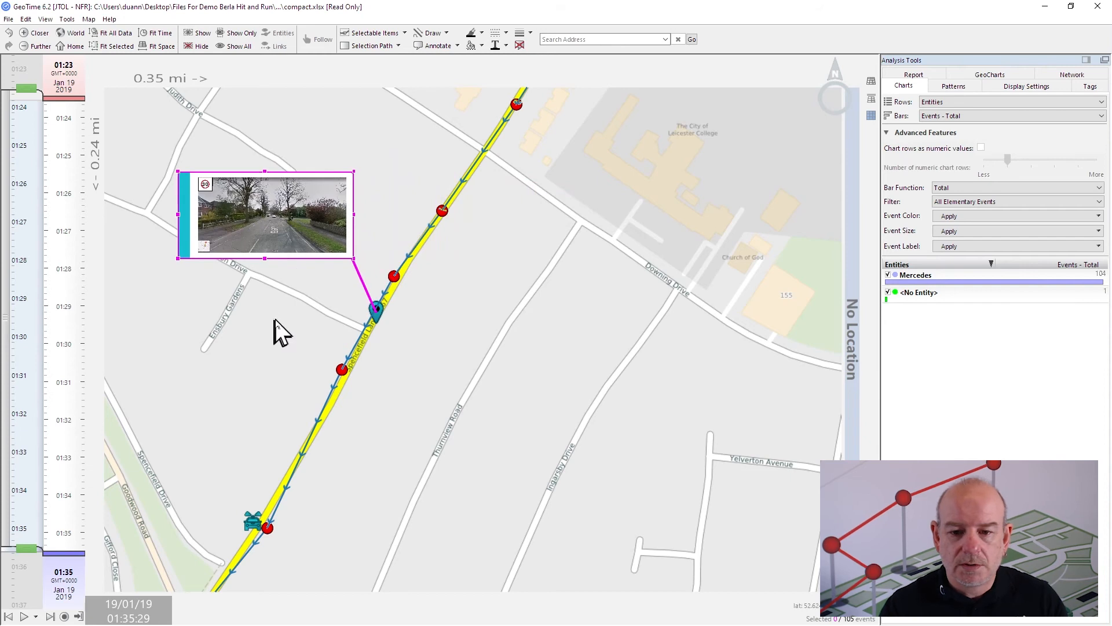
pyautogui.click(461, 246)
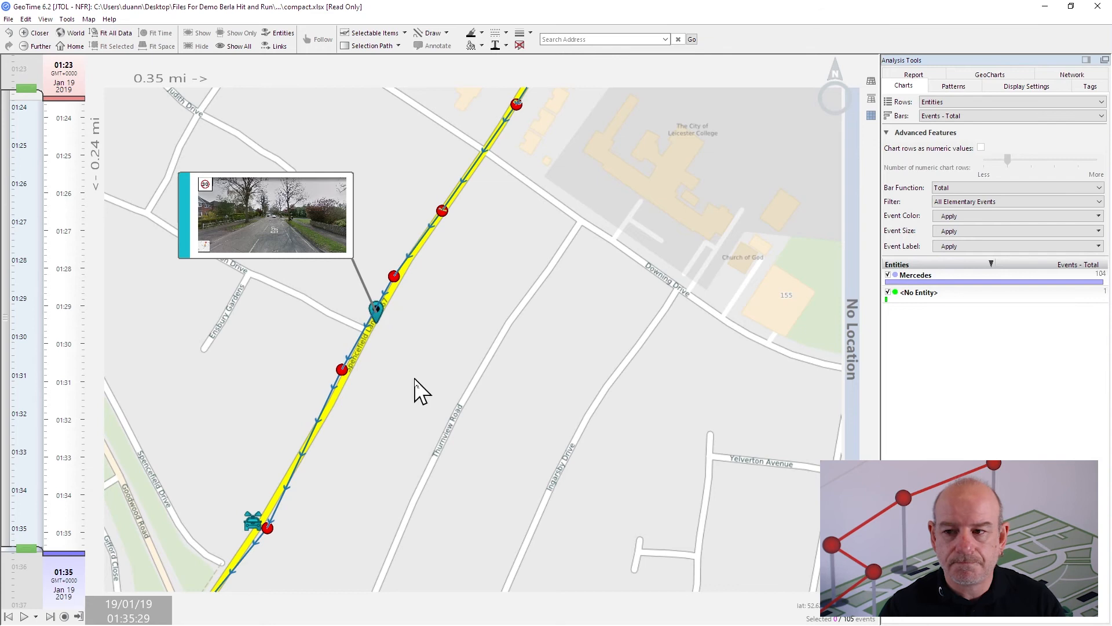
# - Switch the map to the 3D time view and return to the home extent showing the whole journey
pyautogui.click(871, 81)
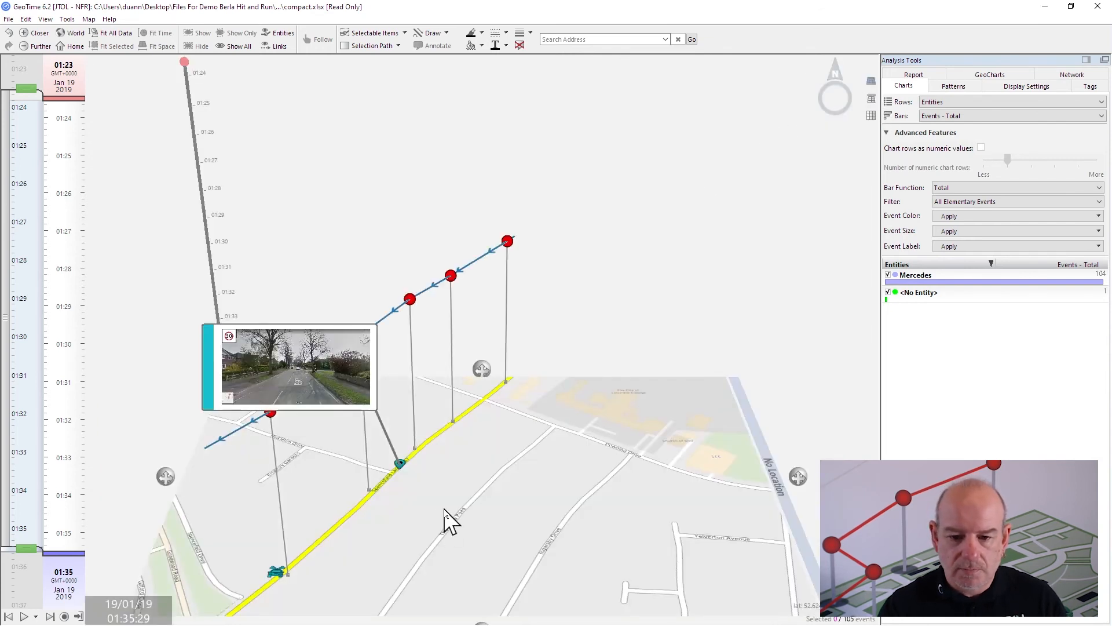
pyautogui.scroll(-5, 428, 492)
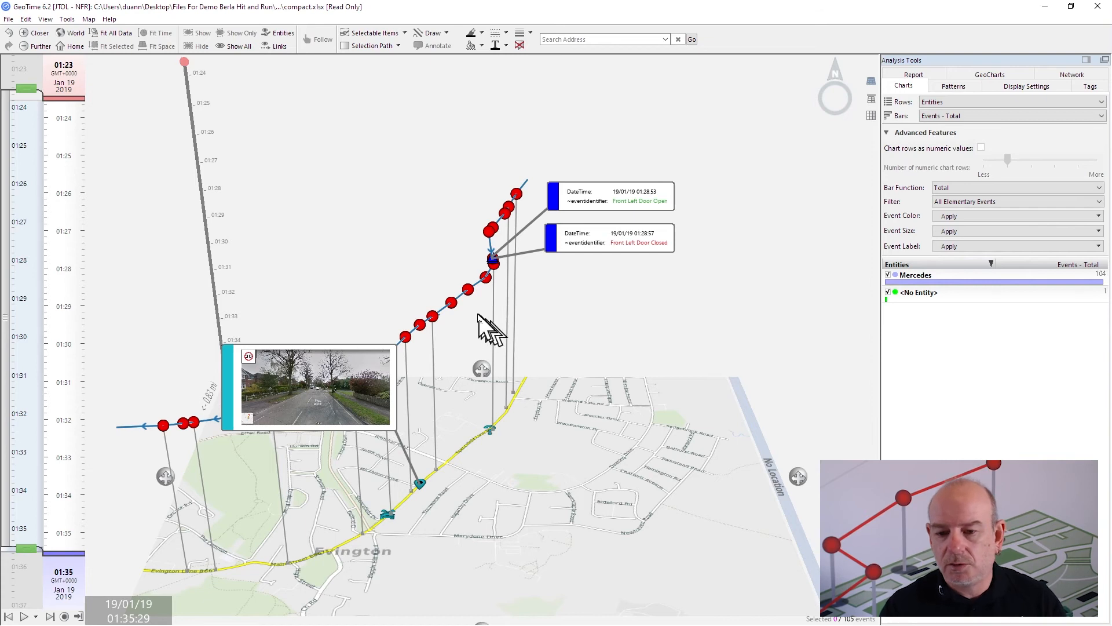
pyautogui.moveTo(455, 311)
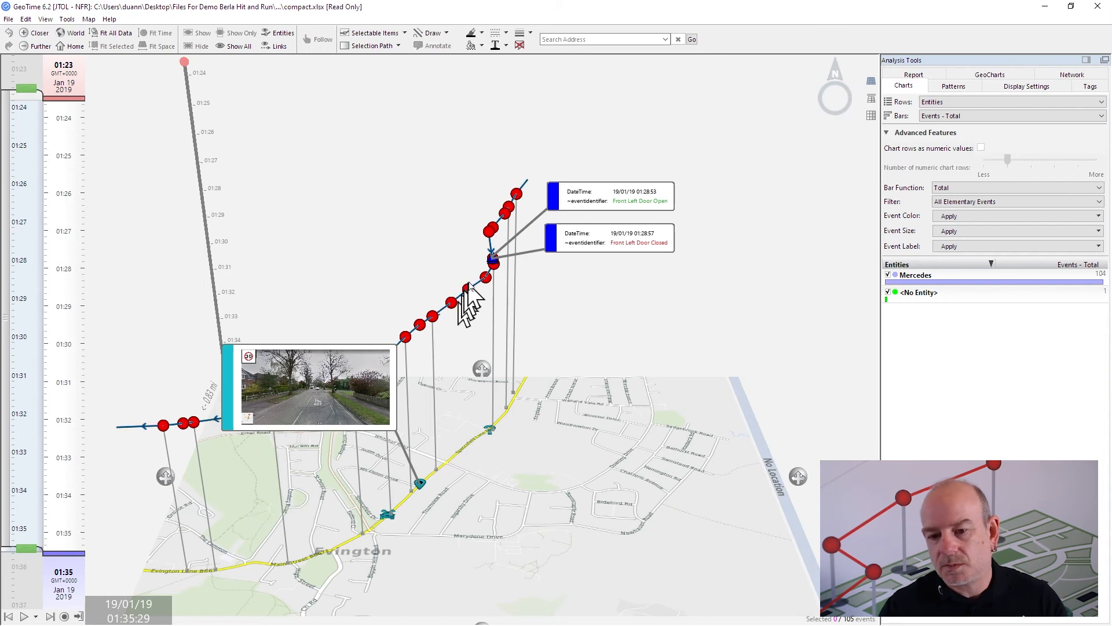
pyautogui.click(69, 49)
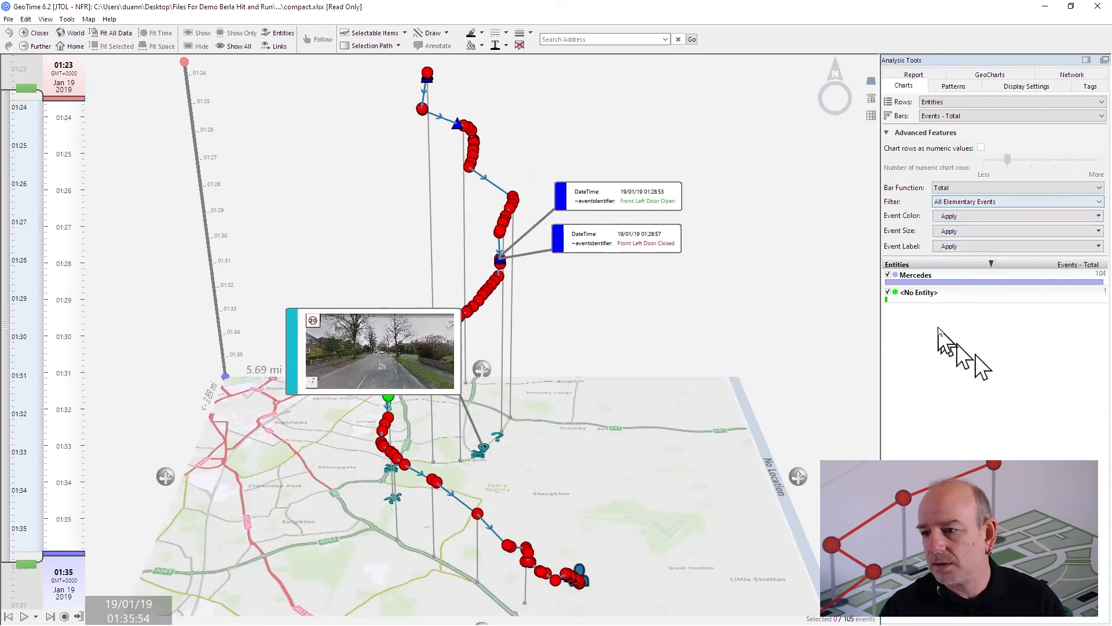
# - Start detailed callouts for all events tagged GPS and remove DateTime from the selected fields
pyautogui.click(1081, 85)
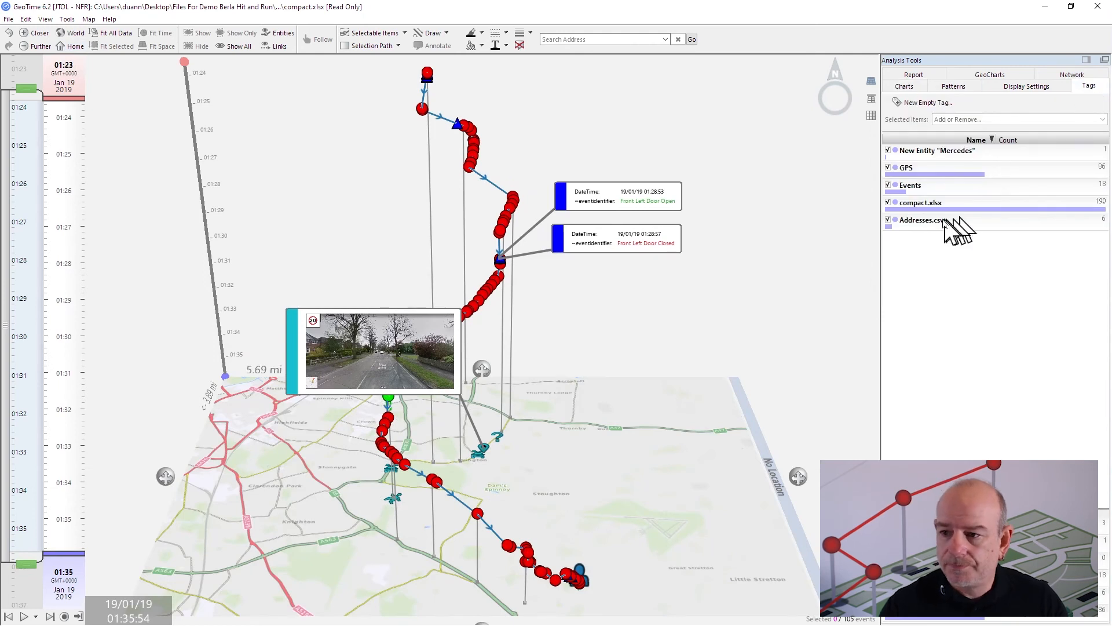
pyautogui.click(935, 174)
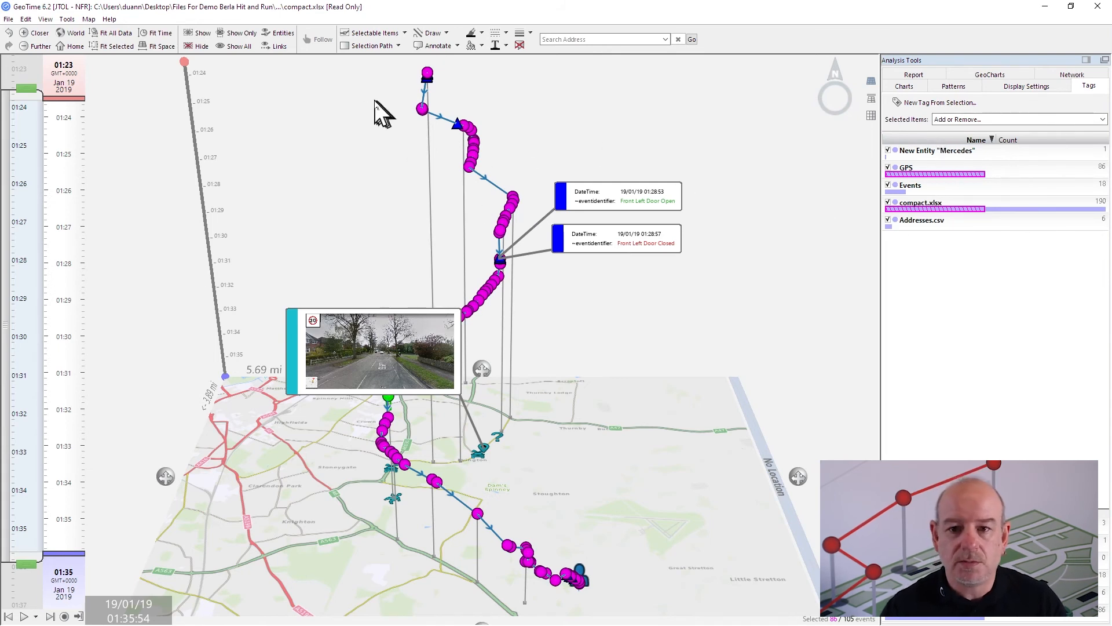
pyautogui.click(459, 46)
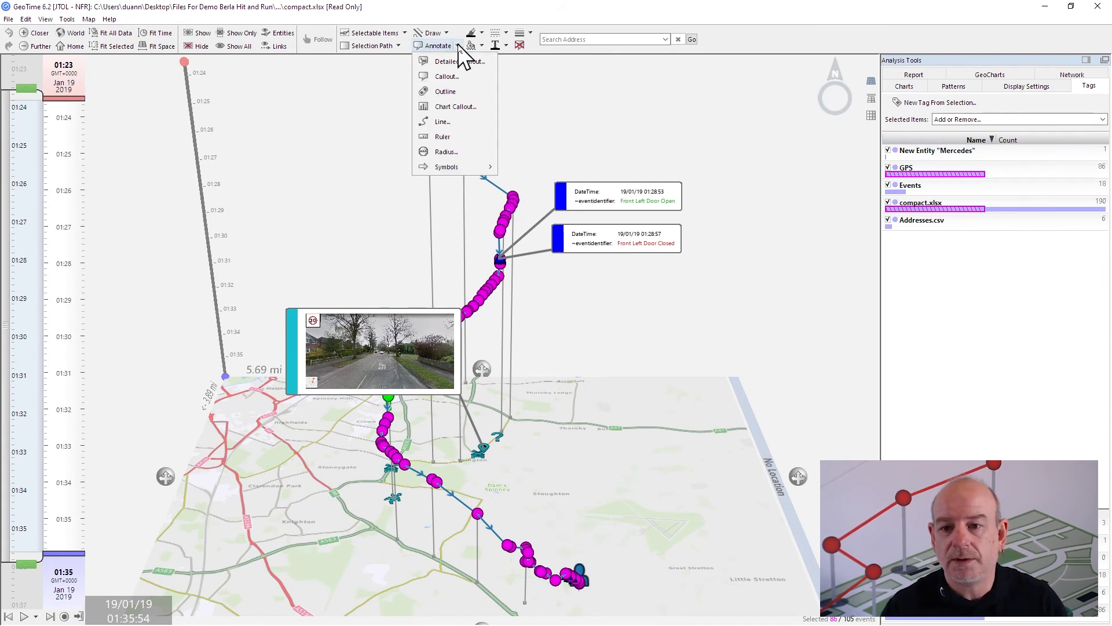
pyautogui.click(455, 62)
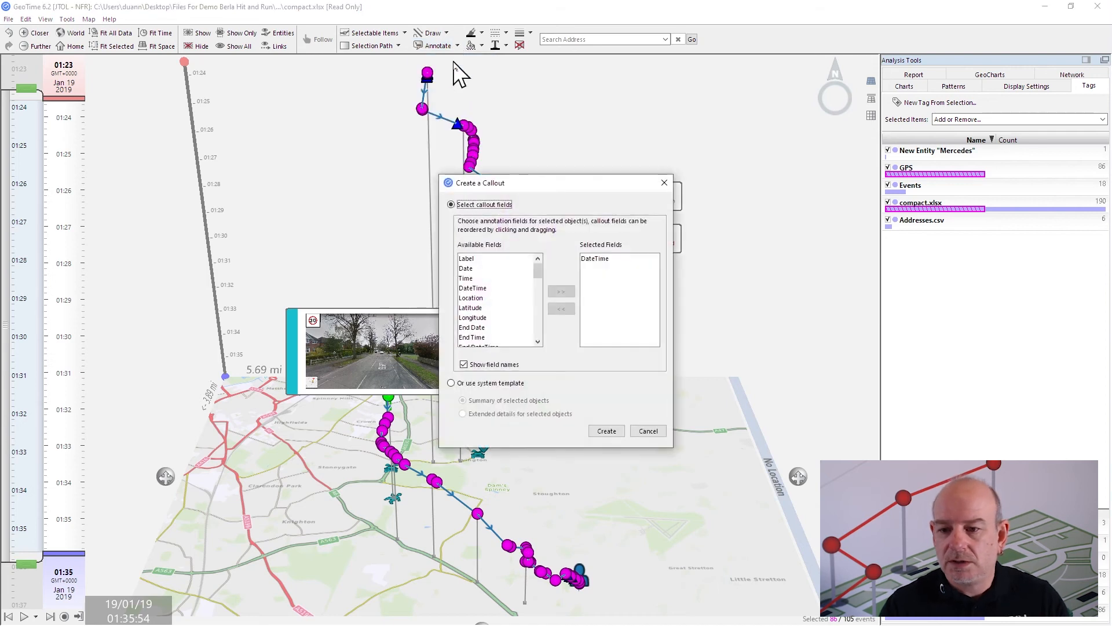
pyautogui.click(603, 260)
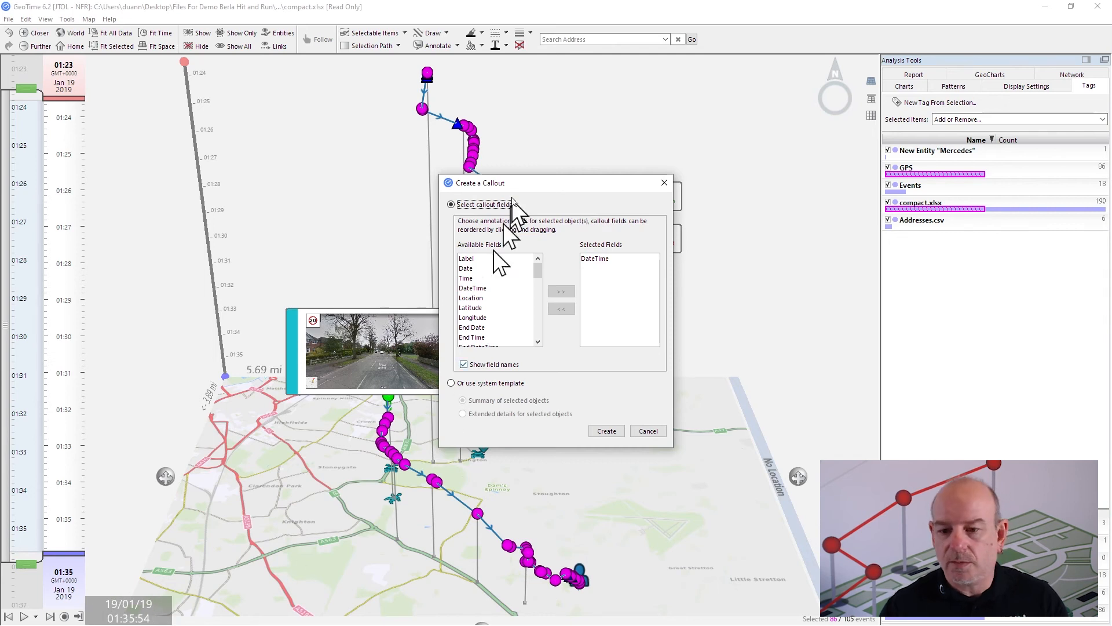
pyautogui.click(602, 258)
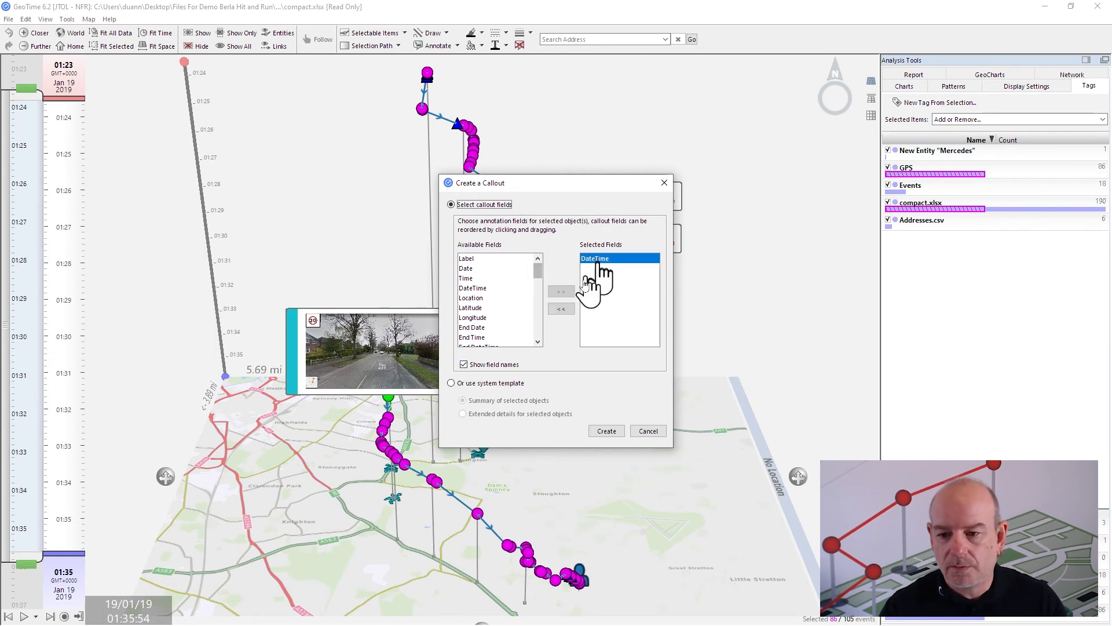
pyautogui.click(561, 309)
# - Add the ~strspeed field and create the speed callouts for the GPS events
pyautogui.scroll(-3, 537, 296)
pyautogui.scroll(-5, 537, 299)
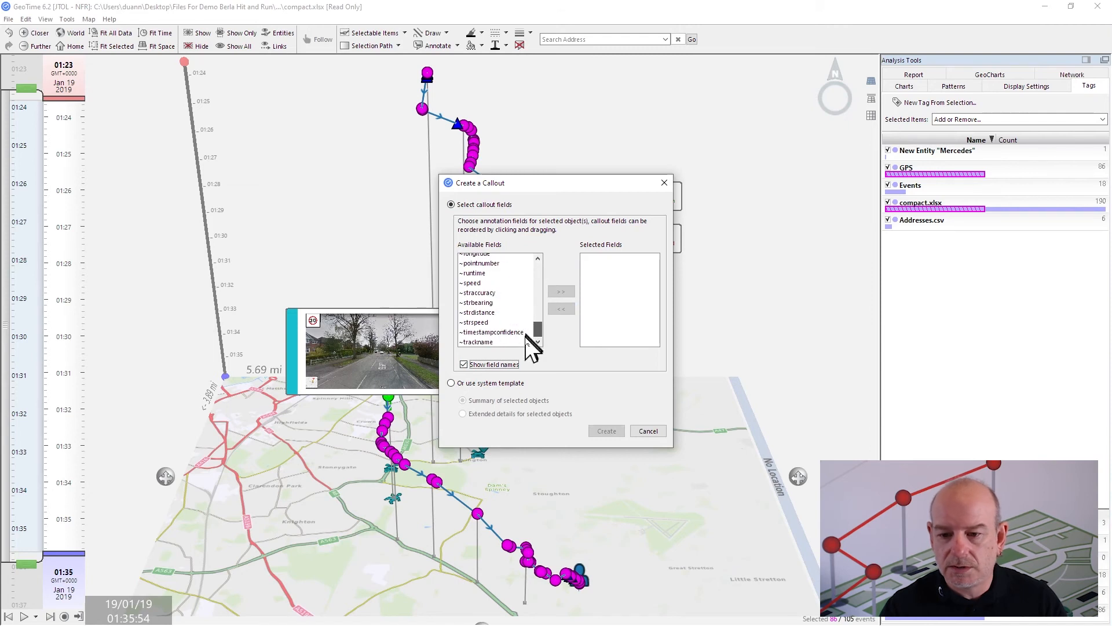
pyautogui.click(486, 322)
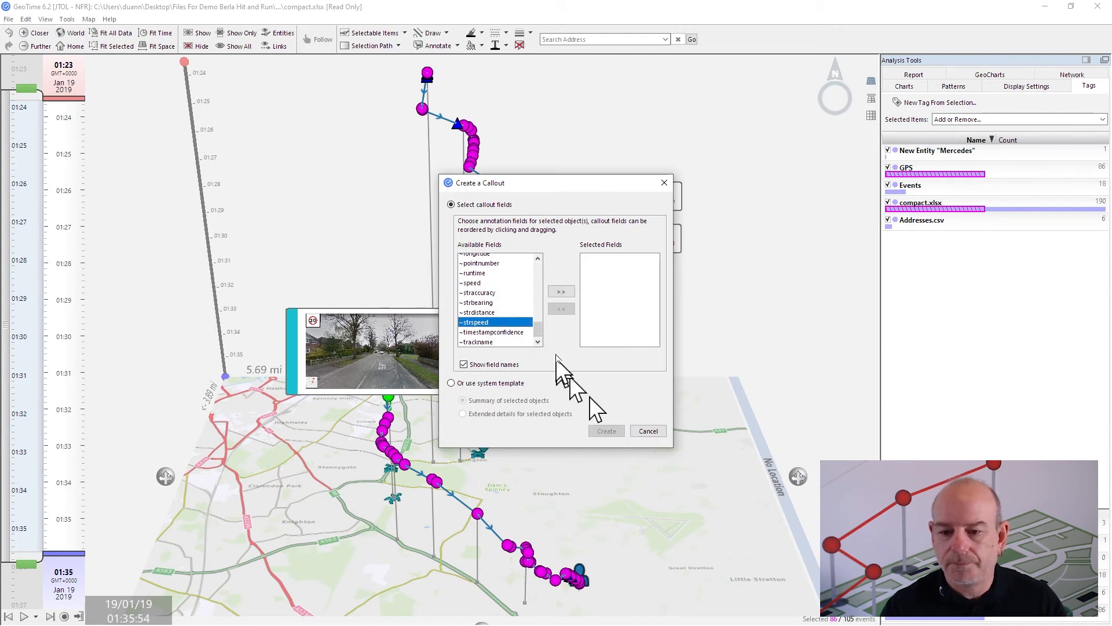
pyautogui.click(561, 291)
pyautogui.click(607, 431)
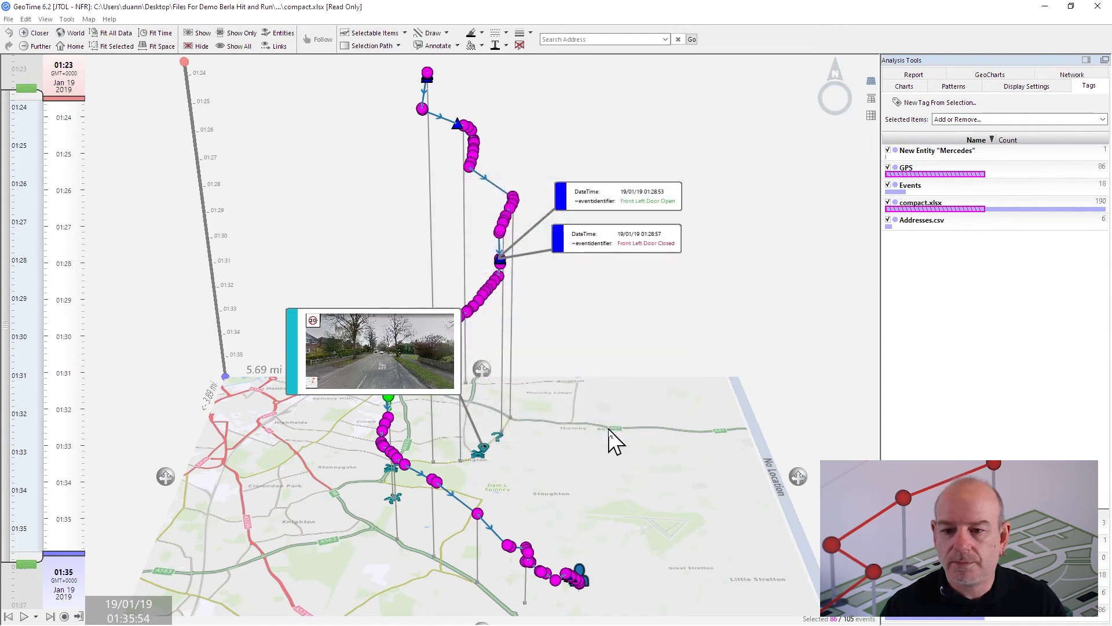
# - Shorten the visible time span to end at 01:24:32 and clear the event selection
pyautogui.moveTo(798, 472); pyautogui.dragTo(842, 462)
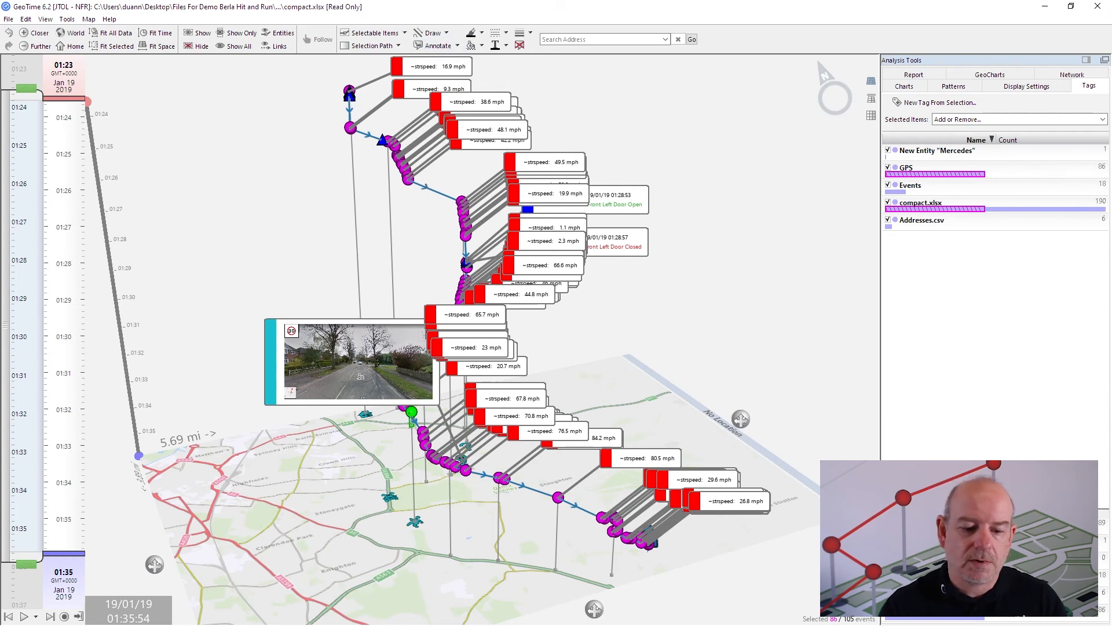
pyautogui.moveTo(29, 564); pyautogui.dragTo(47, 130)
pyautogui.rightClick(48, 131)
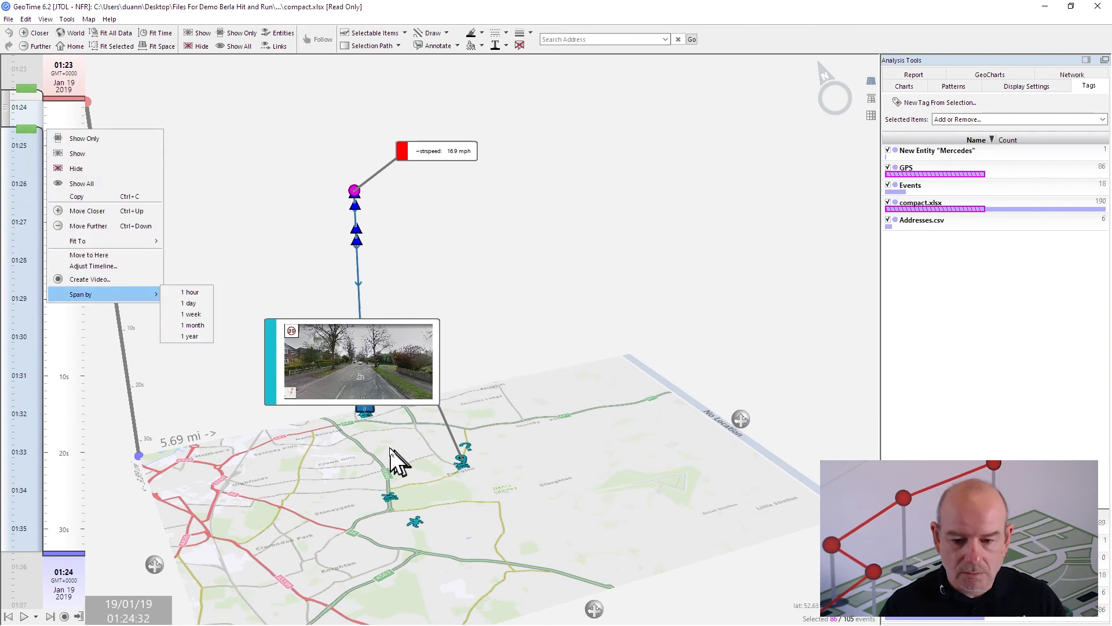
pyautogui.click(391, 426)
pyautogui.moveTo(427, 430); pyautogui.dragTo(336, 408)
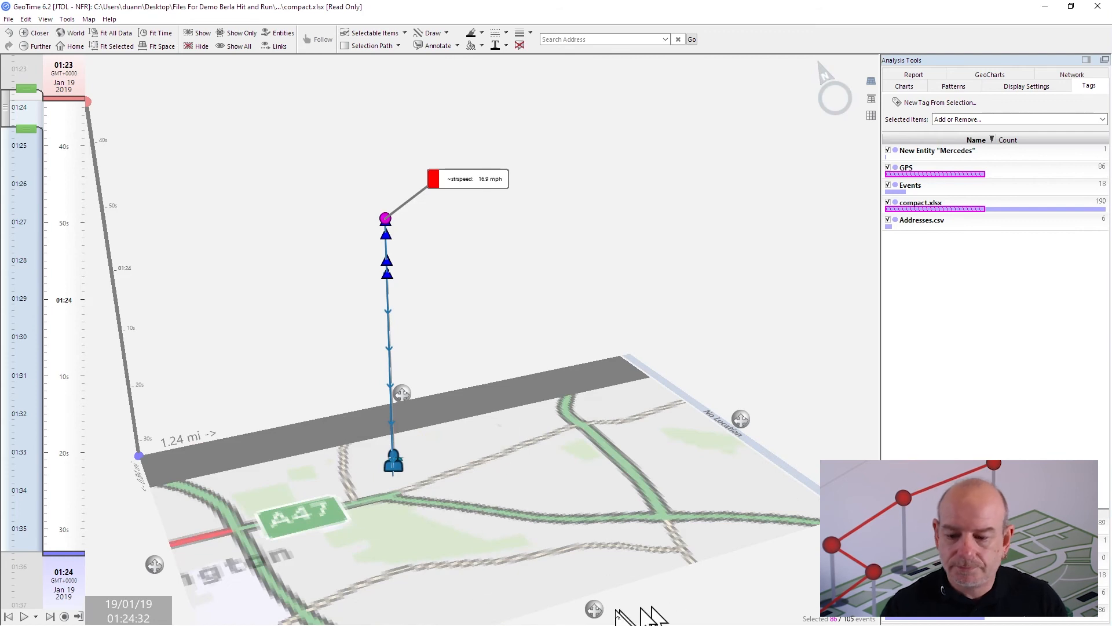
pyautogui.moveTo(593, 606); pyautogui.dragTo(551, 601)
pyautogui.moveTo(554, 589); pyautogui.dragTo(559, 591)
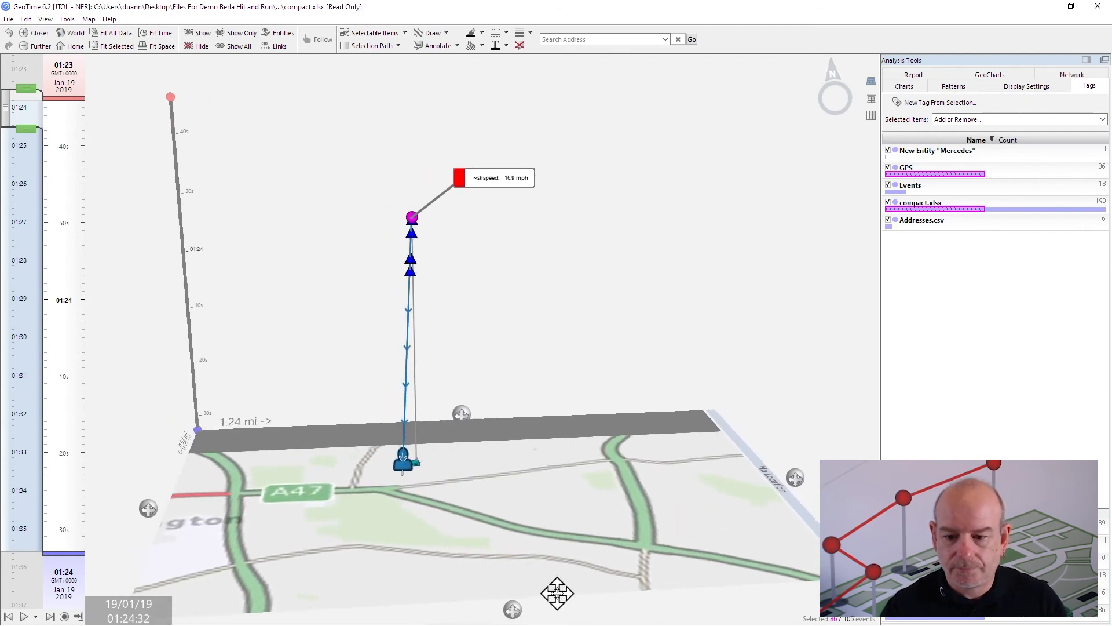
pyautogui.click(599, 532)
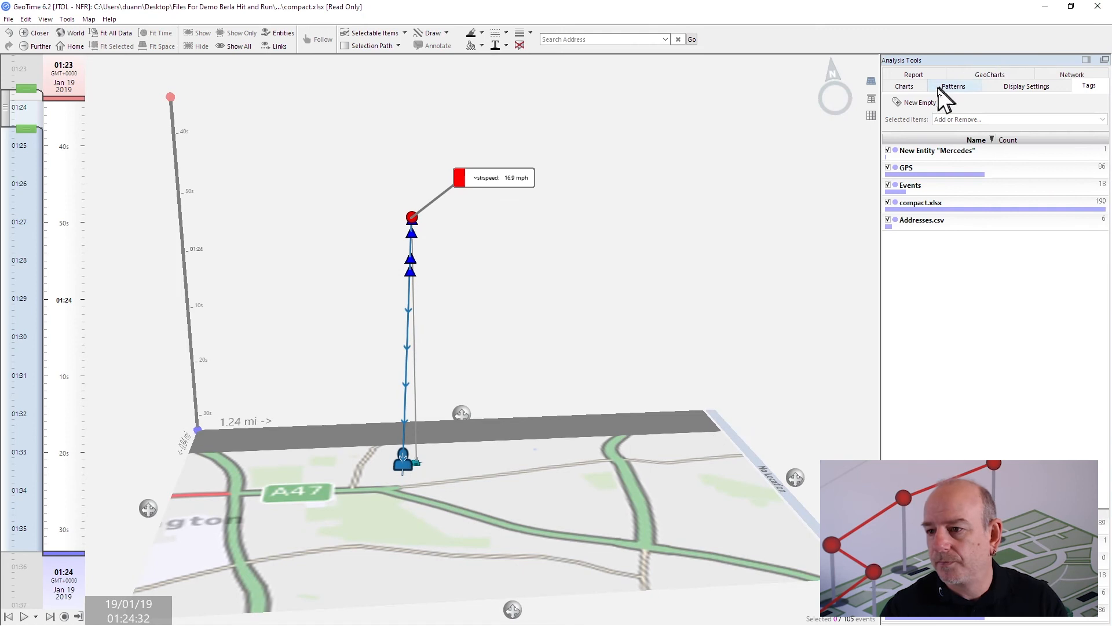
# - Shorten the visible time span further so it ends at 01:24:07
pyautogui.click(903, 86)
pyautogui.moveTo(793, 474); pyautogui.dragTo(801, 478)
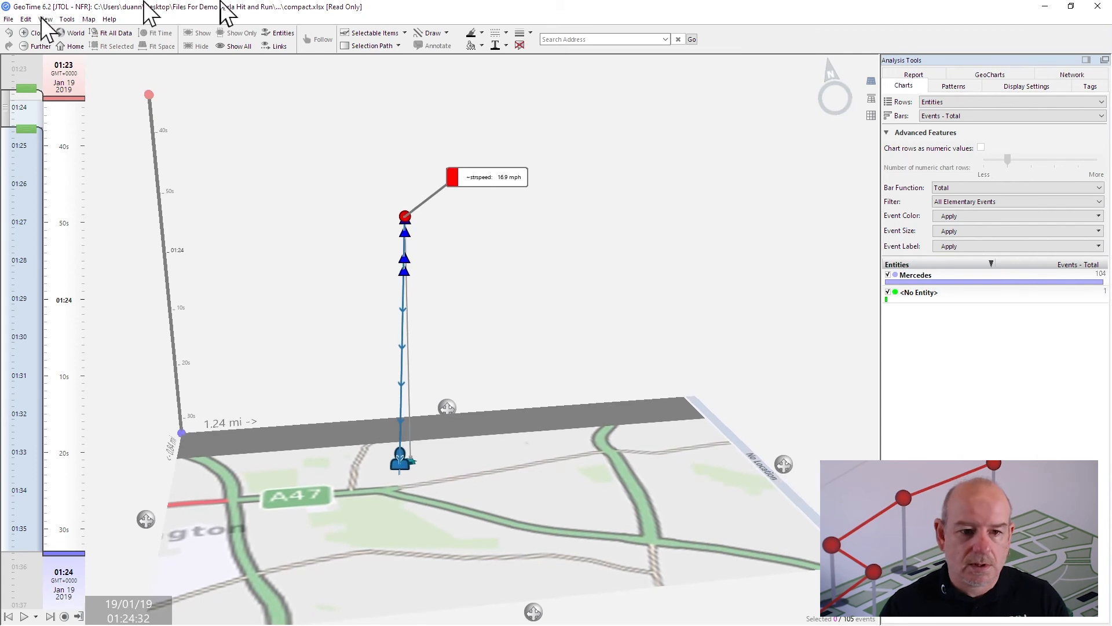
pyautogui.moveTo(33, 130); pyautogui.dragTo(34, 113)
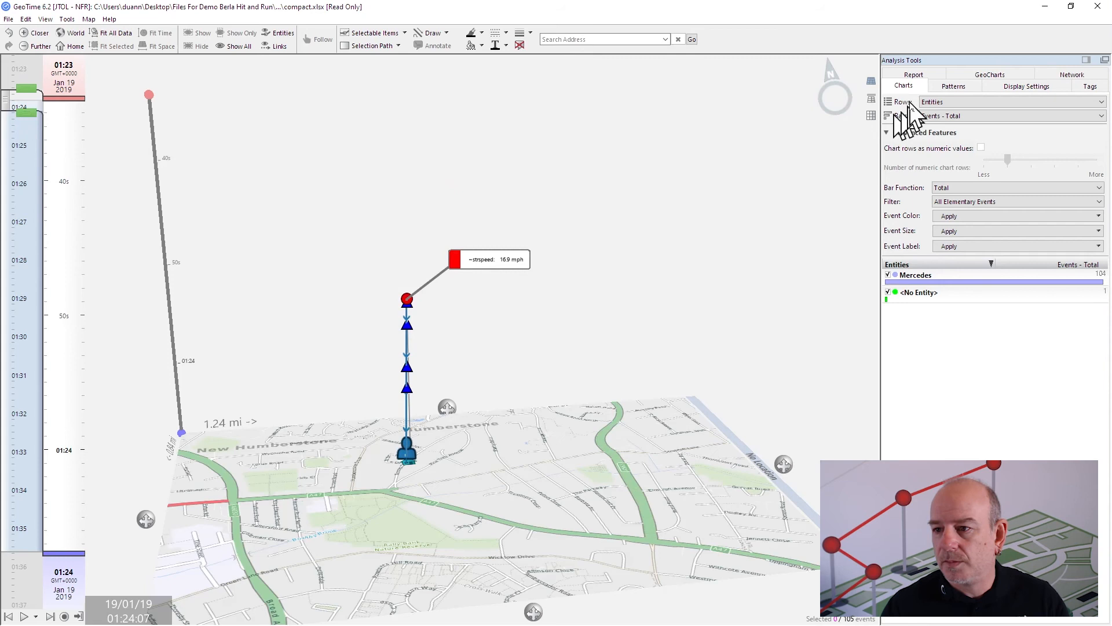
# - Open the report, recall its Start Recording snapshot and play the journey animation with speed callouts, pausing at 01:35:31
pyautogui.click(914, 75)
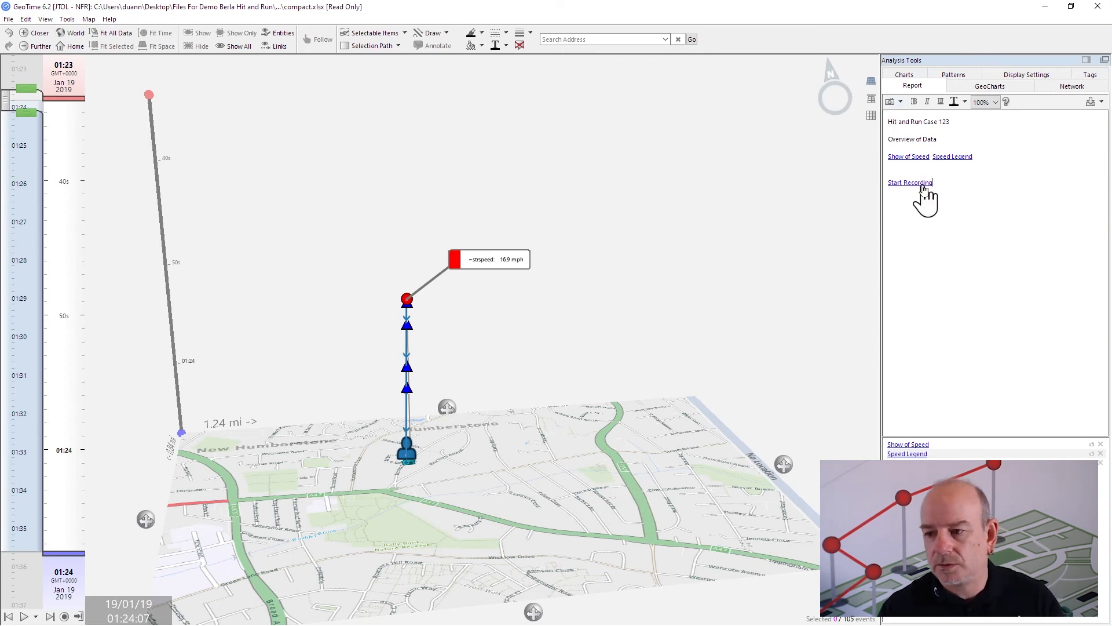
pyautogui.moveTo(916, 186)
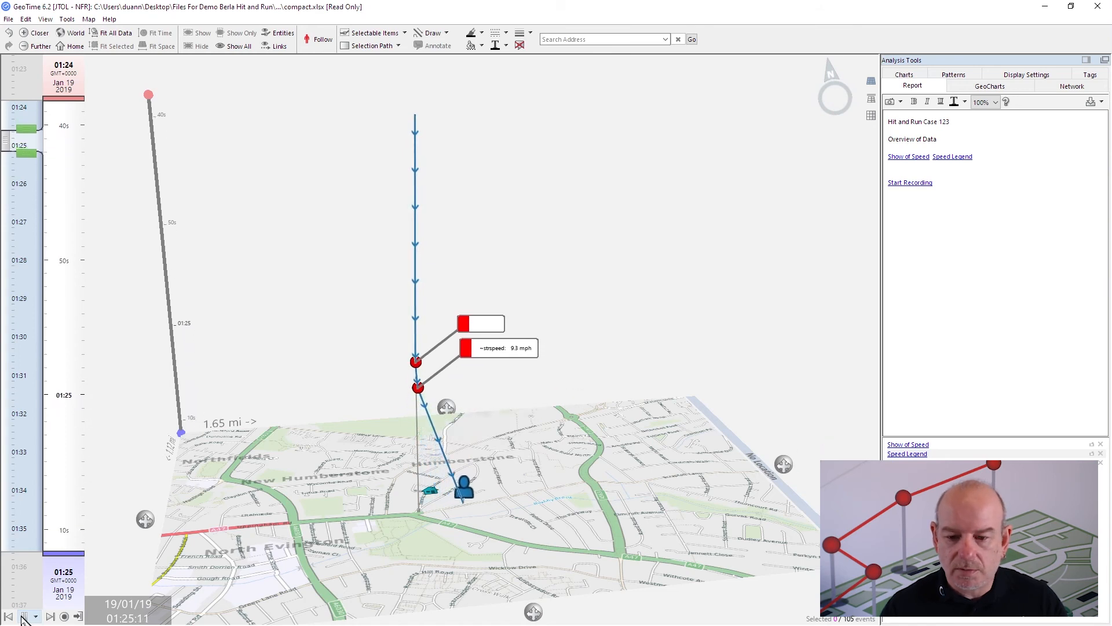
pyautogui.click(24, 616)
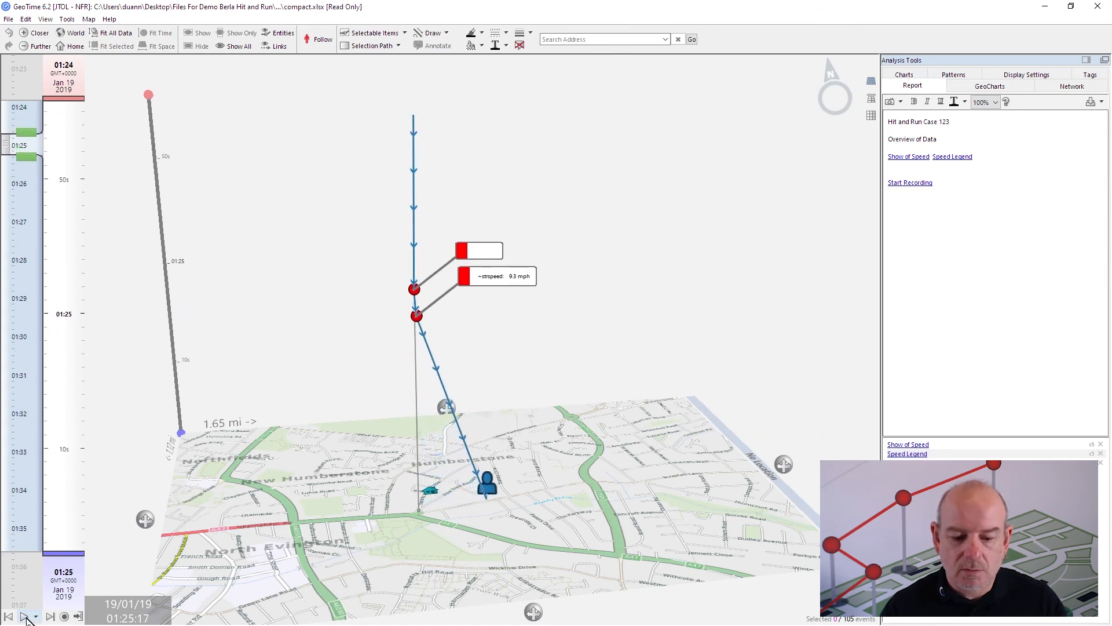
pyautogui.click(911, 183)
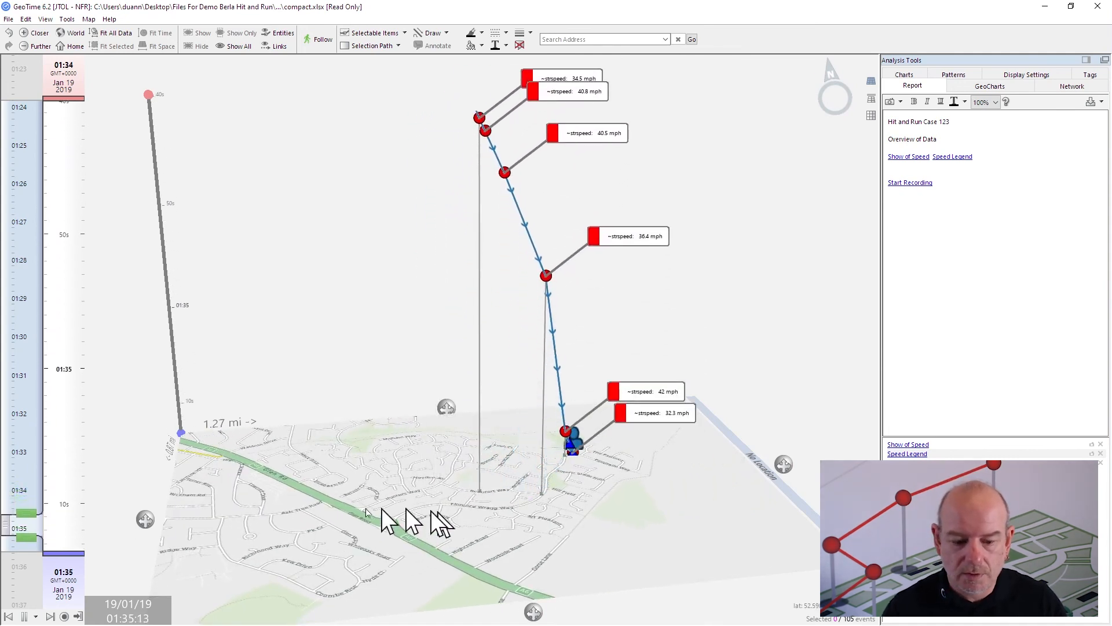
pyautogui.click(24, 617)
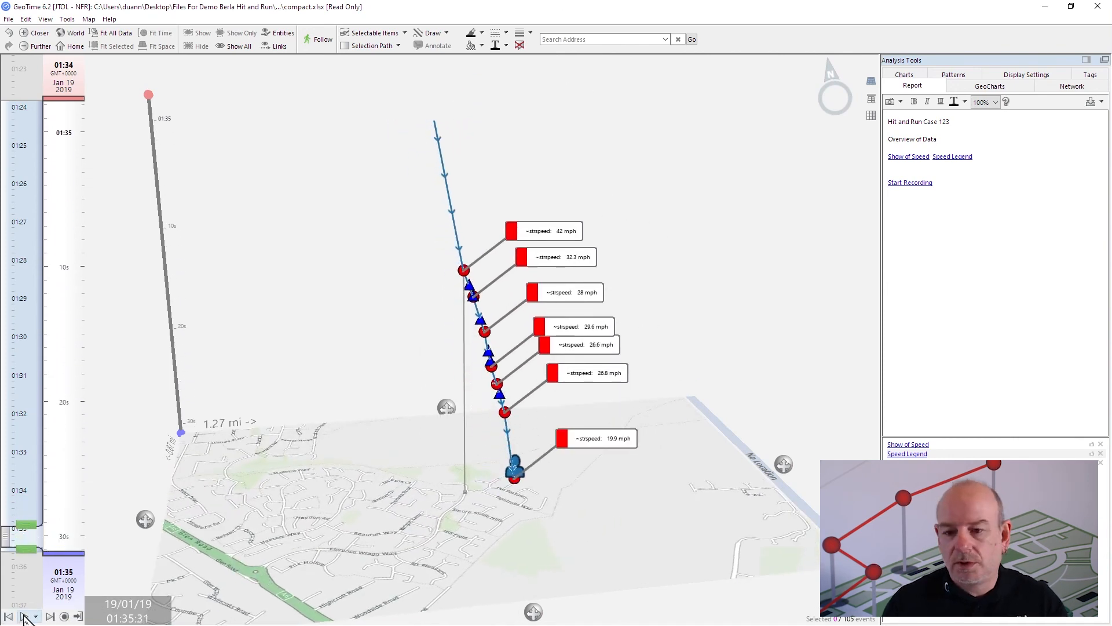